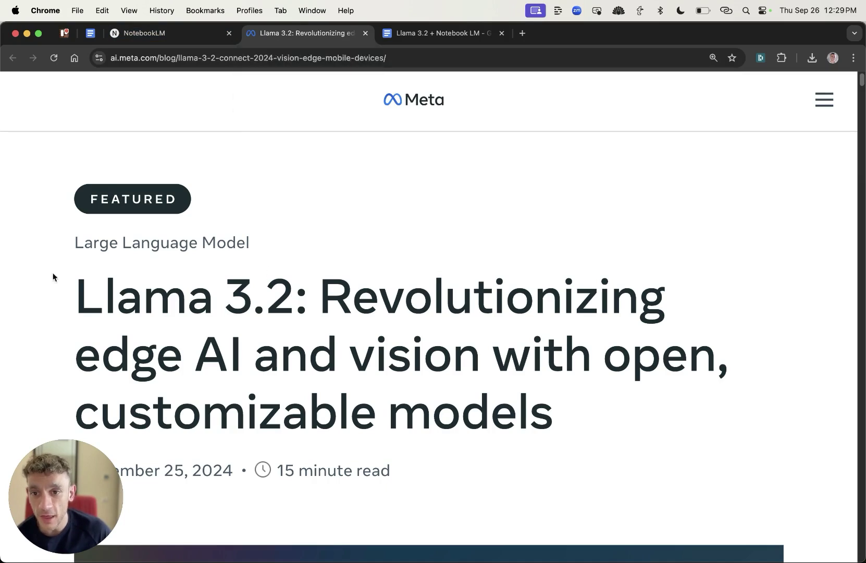
Step: Look over the Llama 3.2 article headline and the NotebookLM notebooks page
left_click_drag(85, 278, 314, 298)
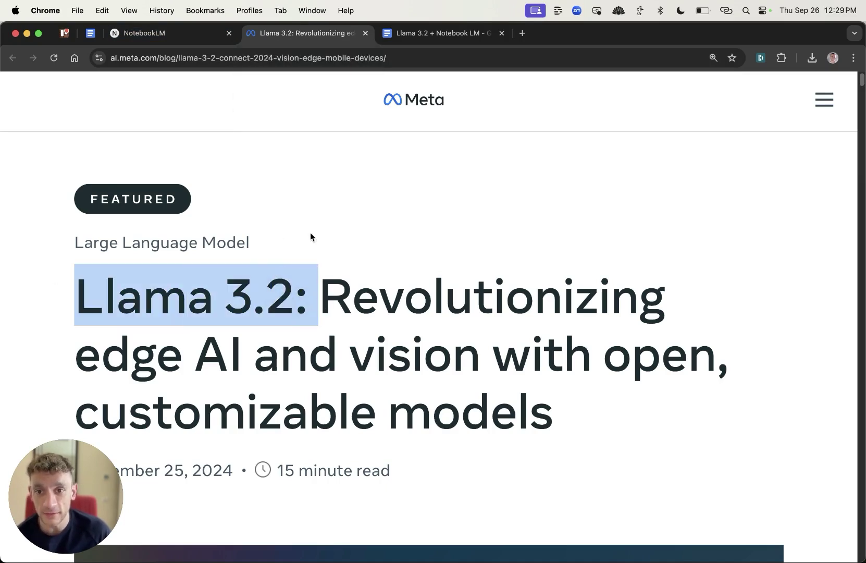
scroll(283, 292, "down", 3)
scroll(290, 290, "up", 3)
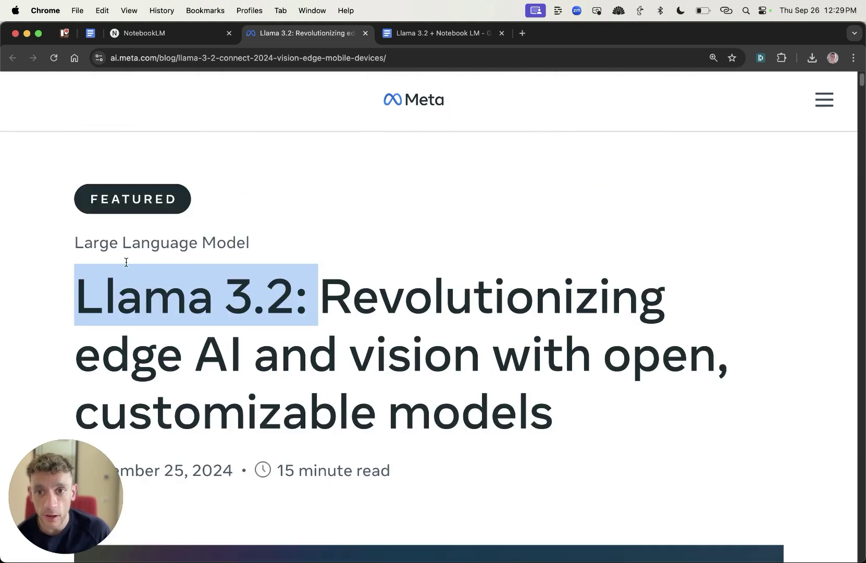
left_click(168, 43)
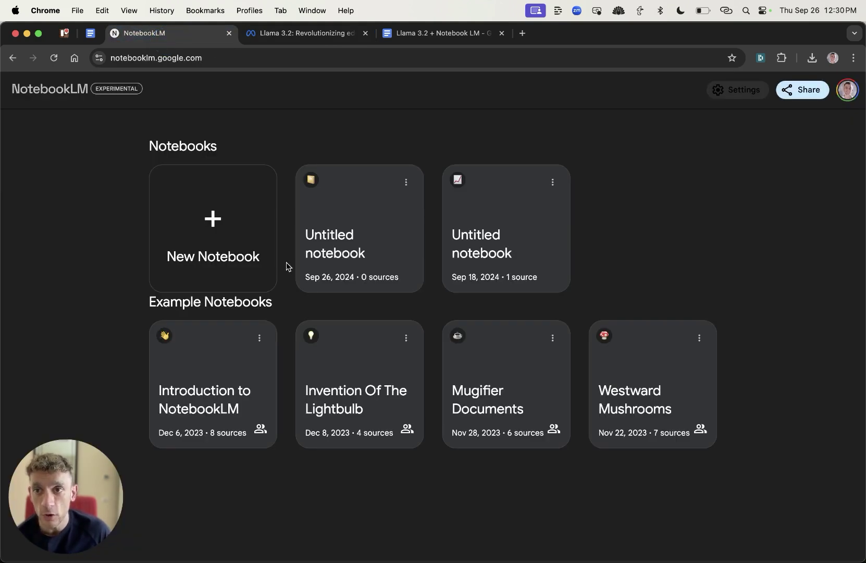
left_click(290, 35)
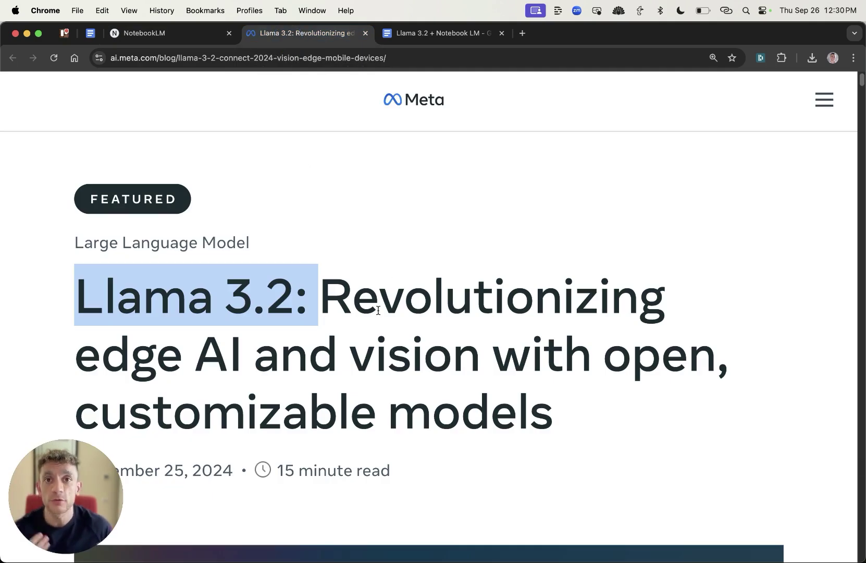
left_click(166, 34)
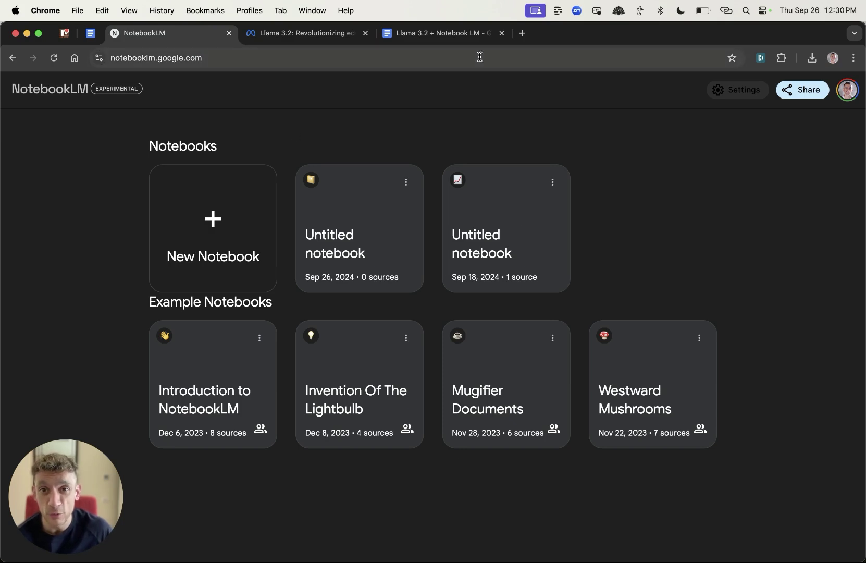
left_click(290, 37)
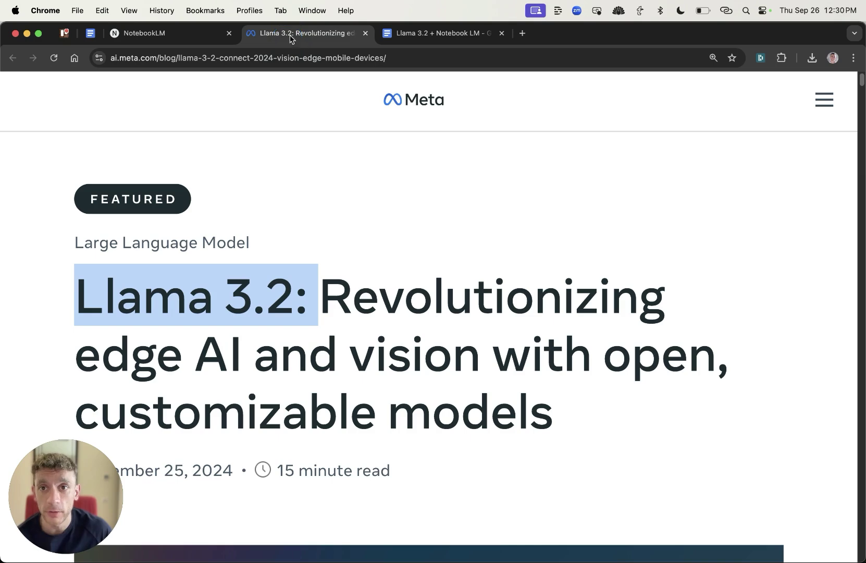
left_click_drag(305, 286, 97, 328)
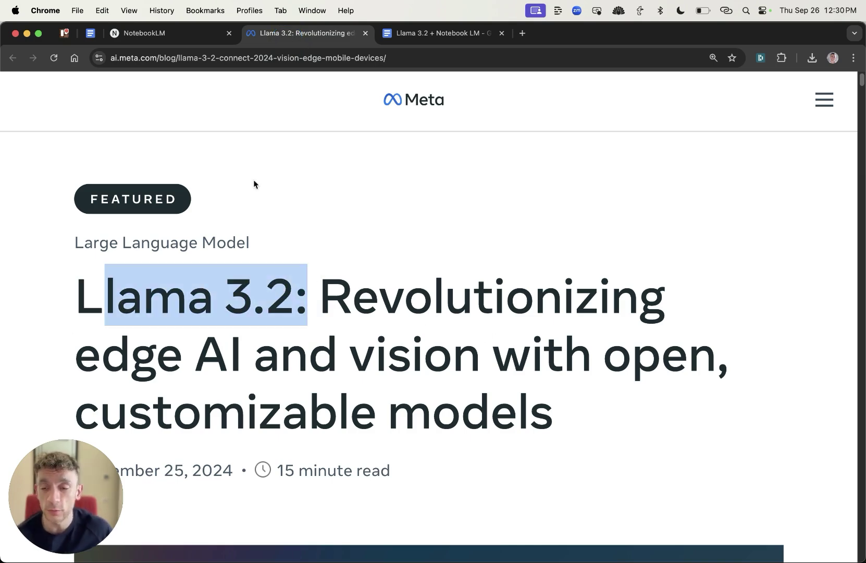
scroll(248, 295, "down", 20)
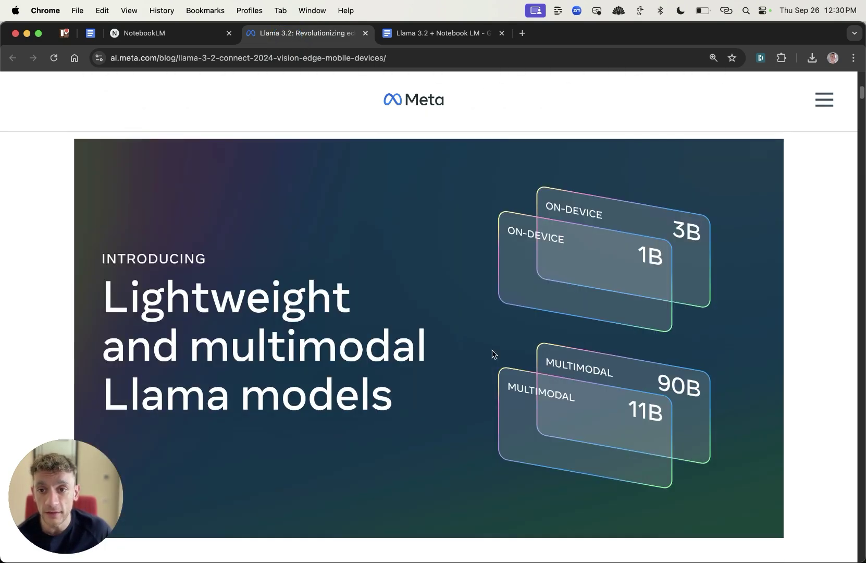
scroll(338, 401, "up", 20)
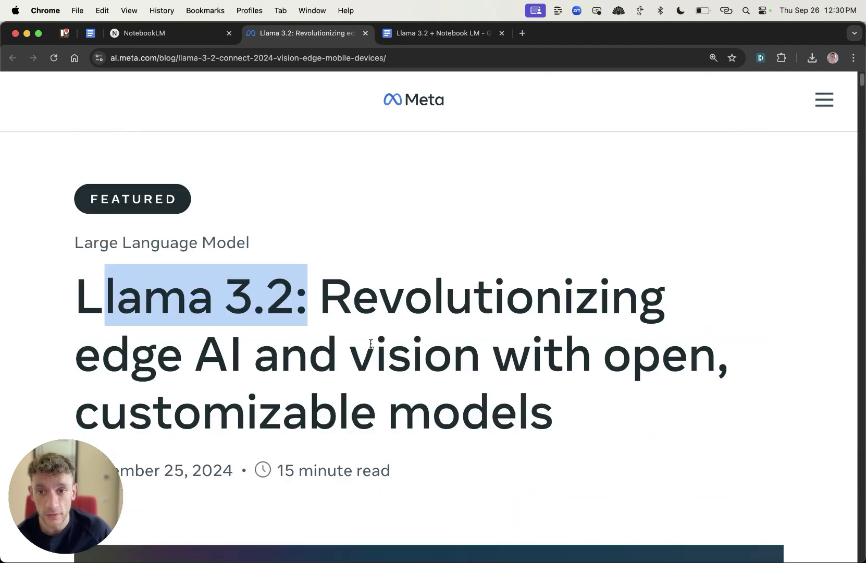
Step: Review the seo training korea results, checking the AI Overview sources and the LinkedIn result
left_click(253, 310)
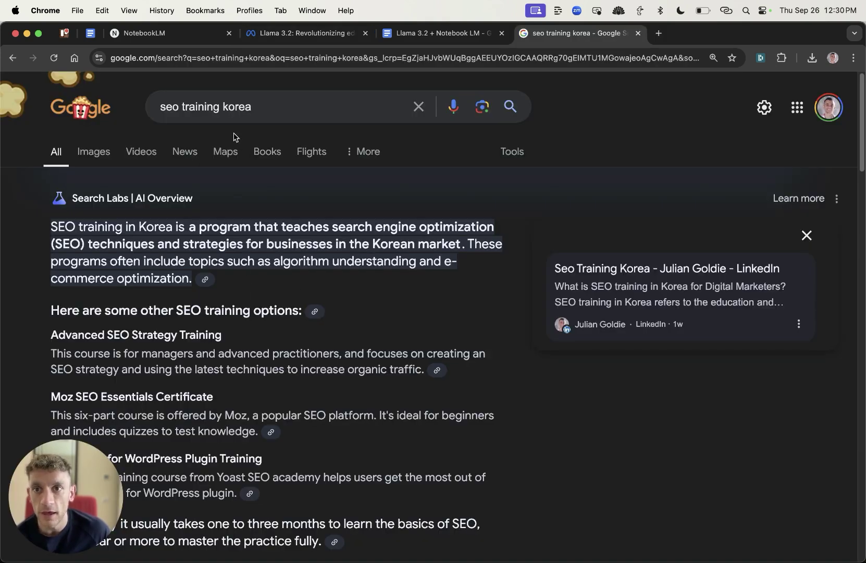
left_click_drag(253, 107, 89, 103)
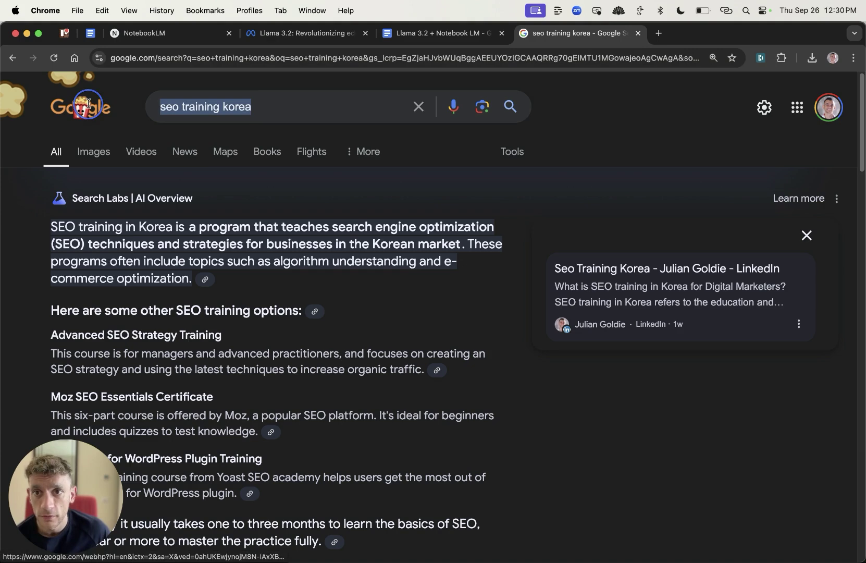
left_click(365, 205)
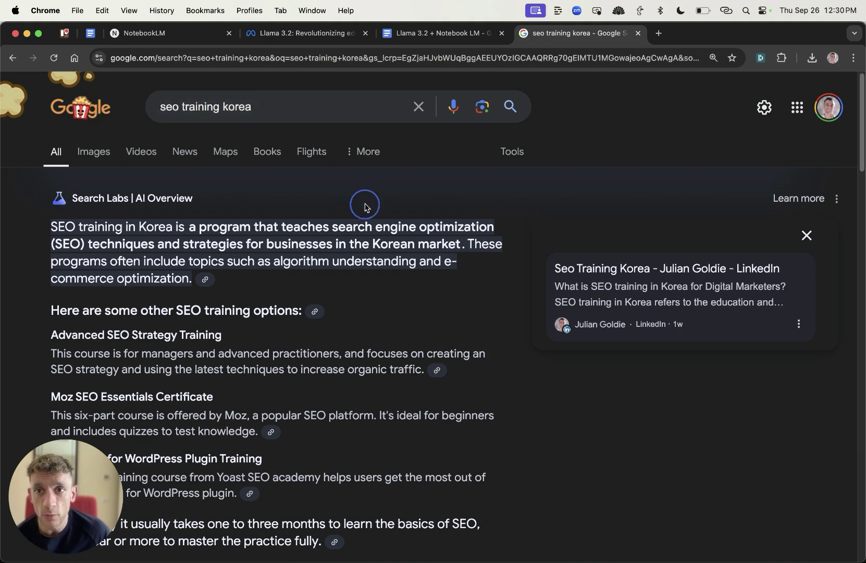
scroll(341, 259, "down", 10)
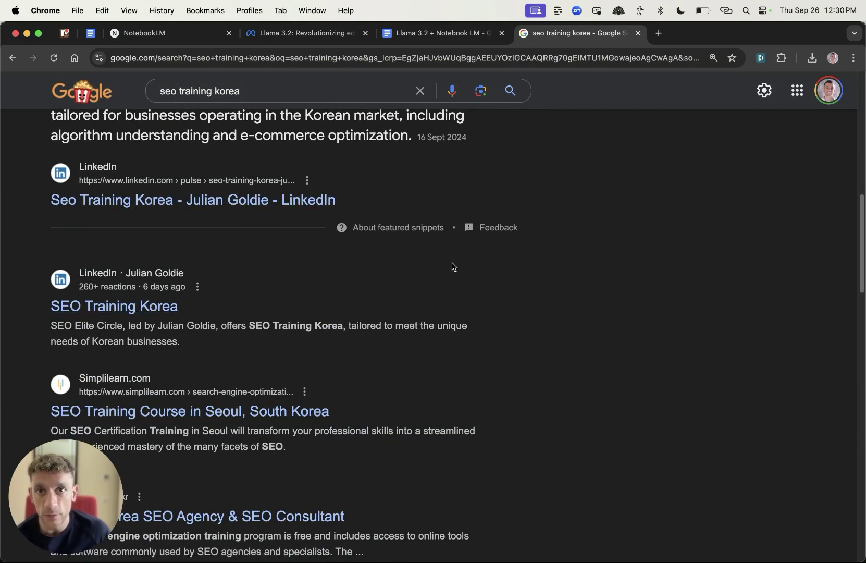
scroll(452, 267, "up", 15)
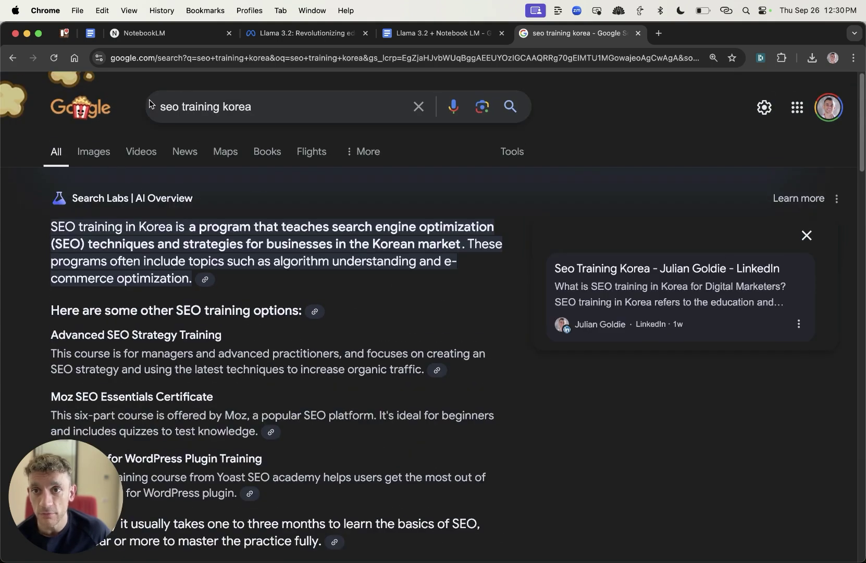
left_click(204, 279)
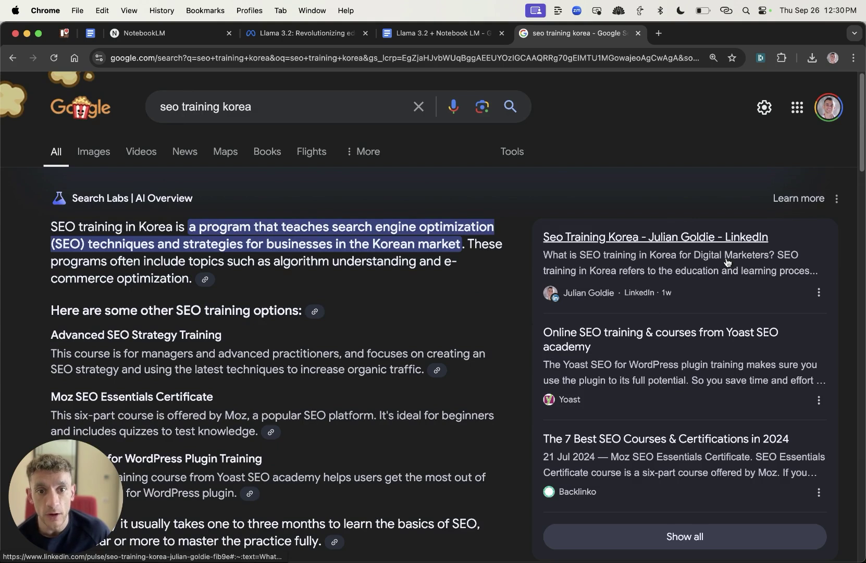
left_click(562, 261)
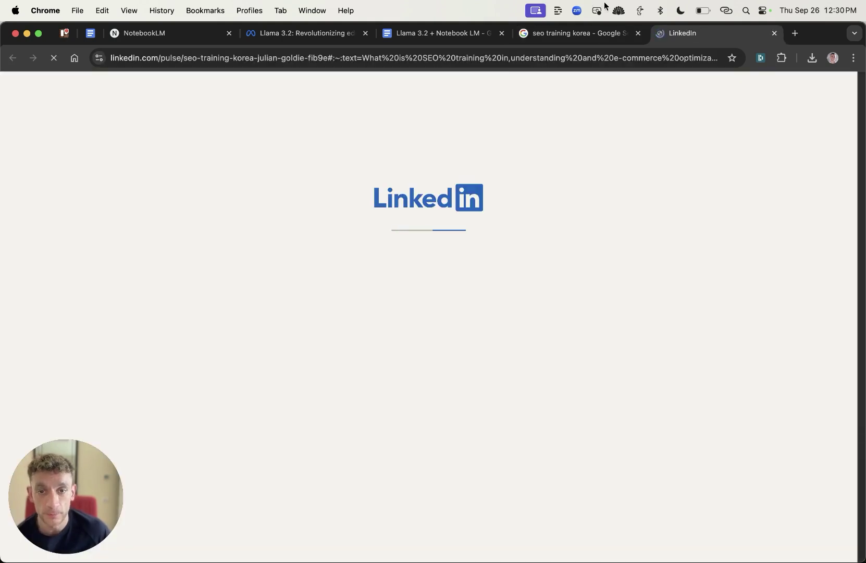
Step: Close the LinkedIn and Google results tabs, returning to the Llama 3.2 article
key("super+w")
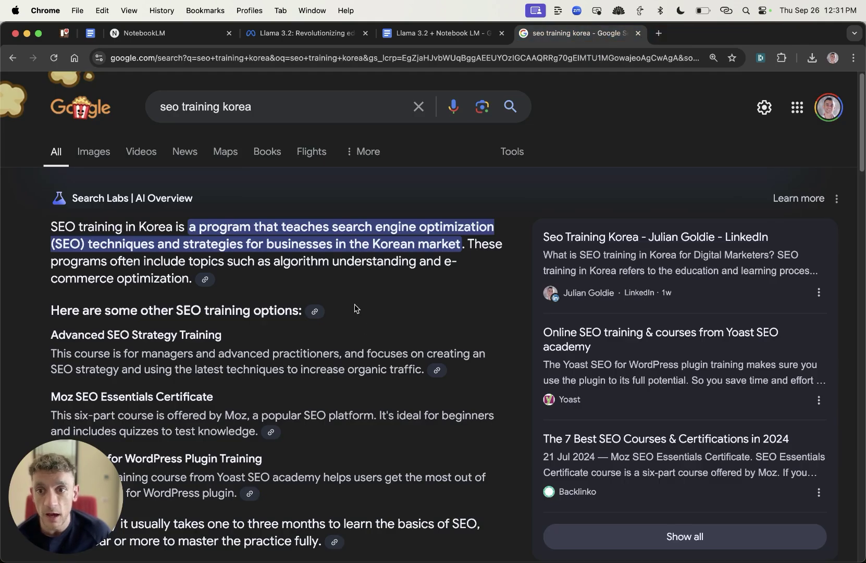
scroll(354, 312, "down", 5)
scroll(352, 318, "up", 7)
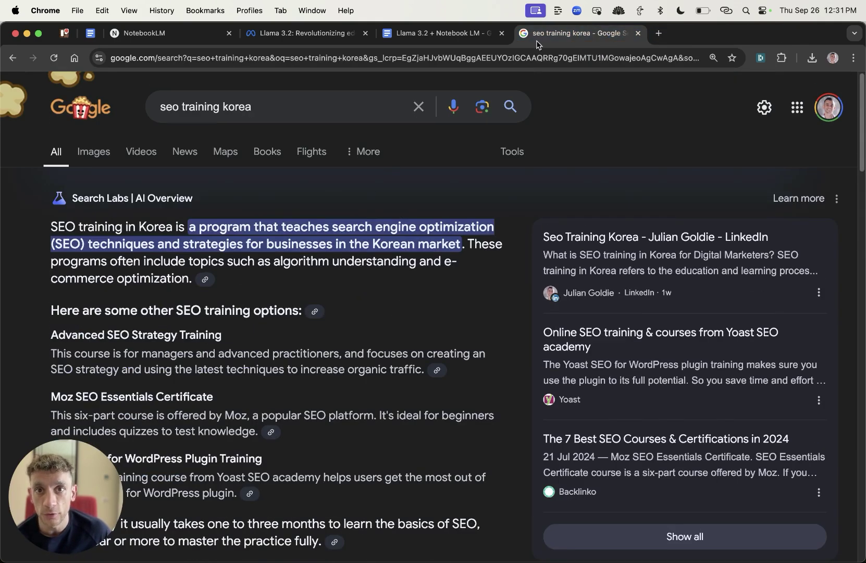
key("super+w")
left_click(272, 33)
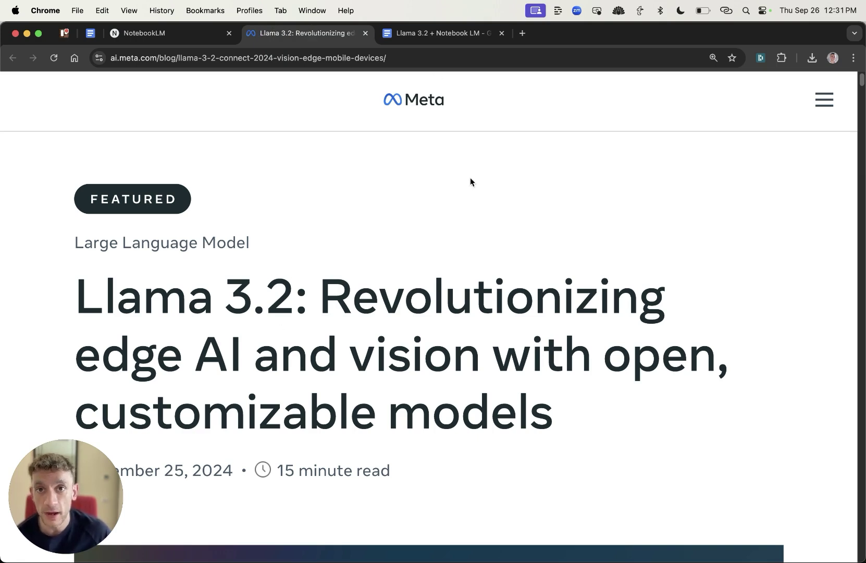
Step: Copy the 'seo training oxford' keyword from the Ahrefs keyword ideas
scroll(131, 325, "down", 3)
scroll(172, 213, "up", 3)
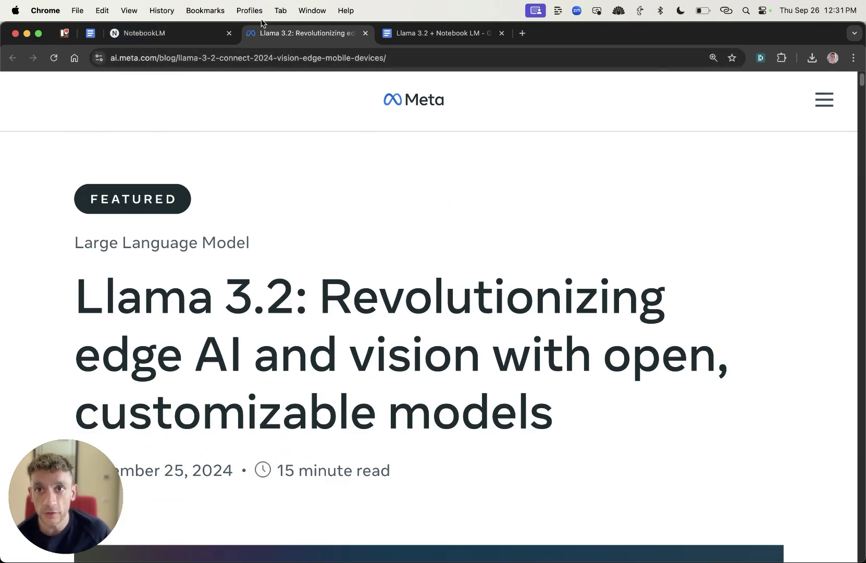
left_click(273, 34)
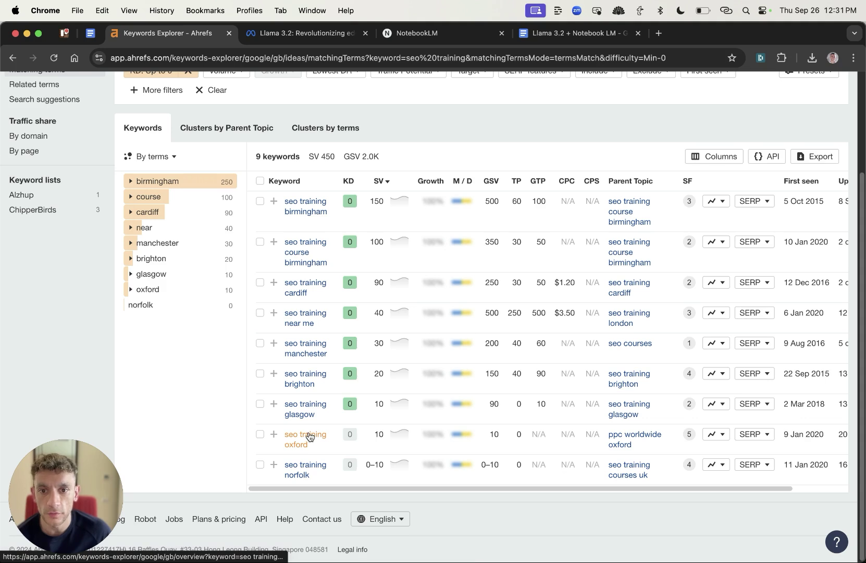
right_click(309, 437)
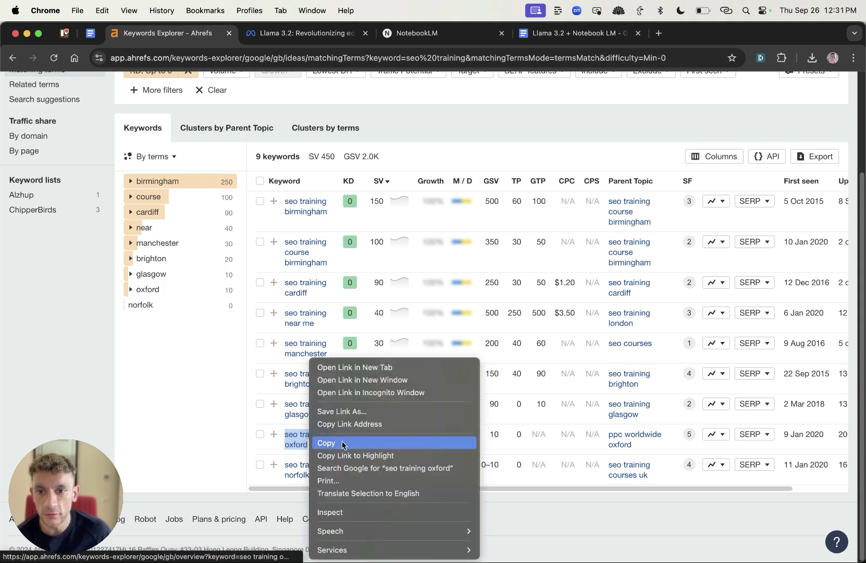
left_click(329, 443)
Step: Return to the Llama 3.2 article after glancing at the prompt document and keyword list
scroll(237, 73, "up", 5)
left_click(315, 35)
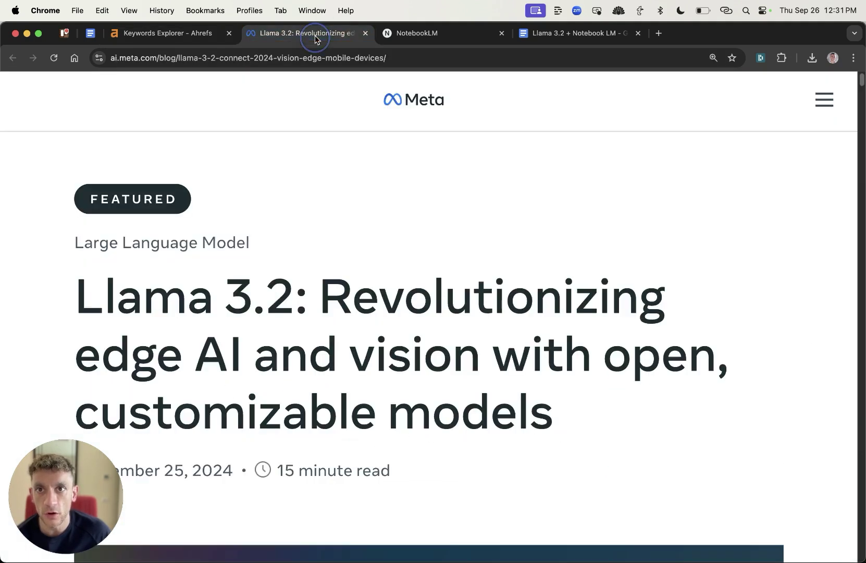
key("super+alt+Right")
key("super+alt+Right")
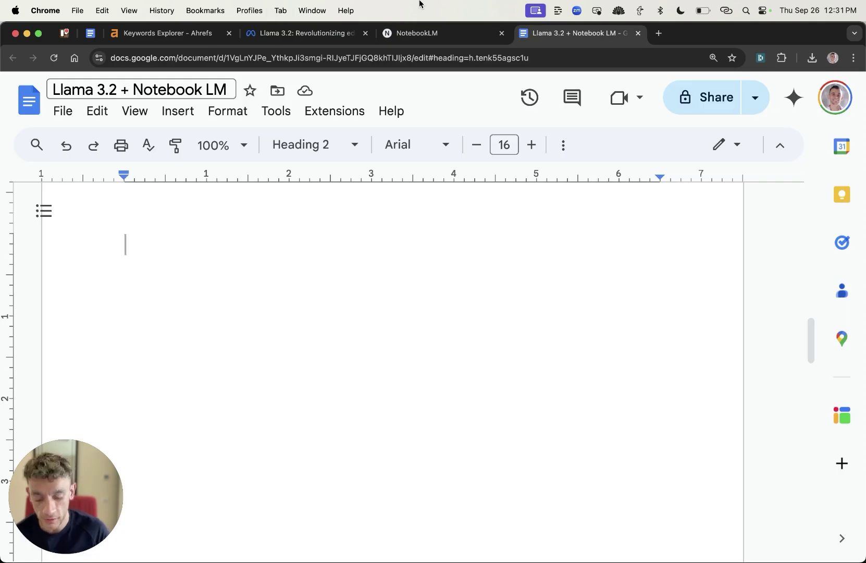
key("super+alt+Left")
key("super+alt+Left")
key("super+alt+Left")
key("super+alt+Right")
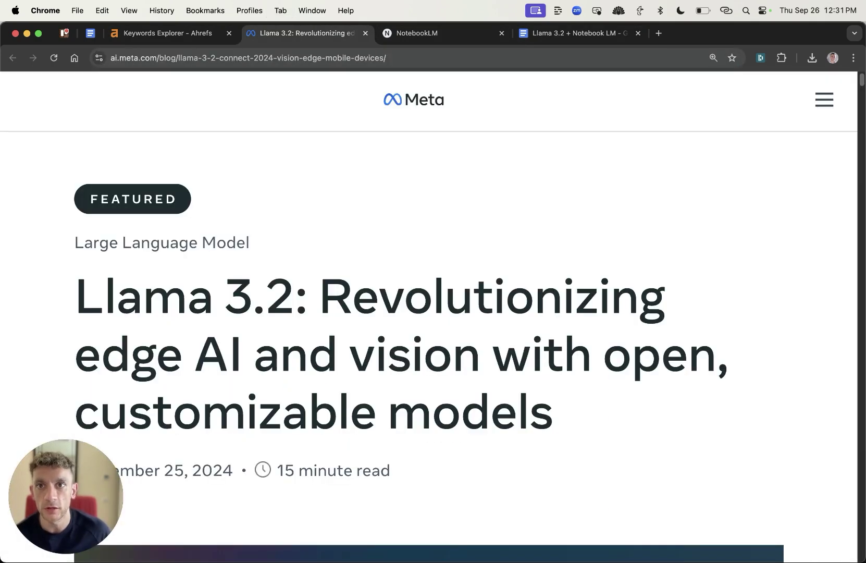
Step: Load groq.com, expand to the full chat and choose the Llama-3.2-11b-Text-Preview model
left_click(487, 56)
type("groq.com")
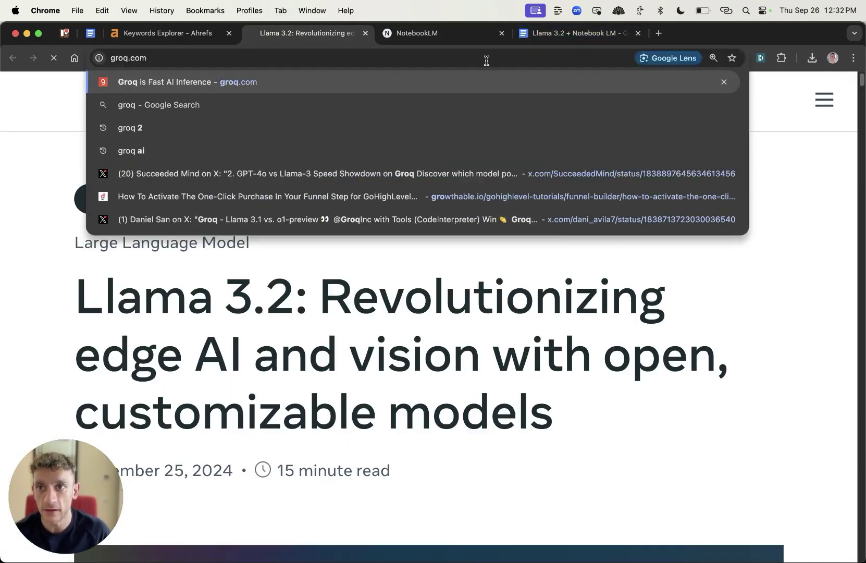
key("Return")
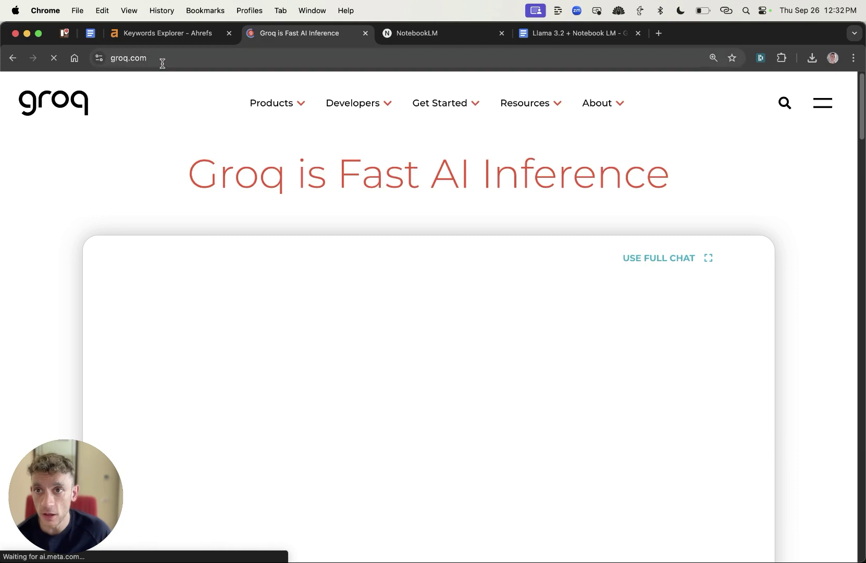
left_click(406, 301)
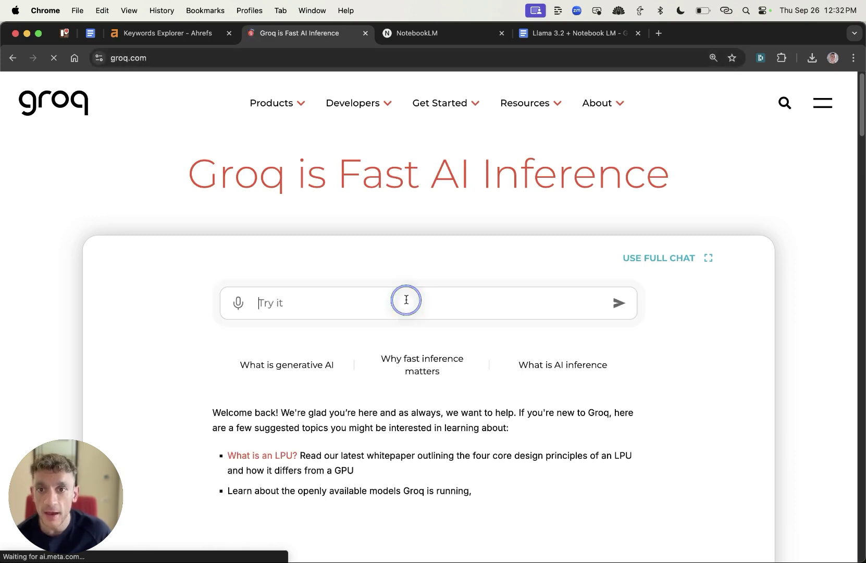
left_click(663, 257)
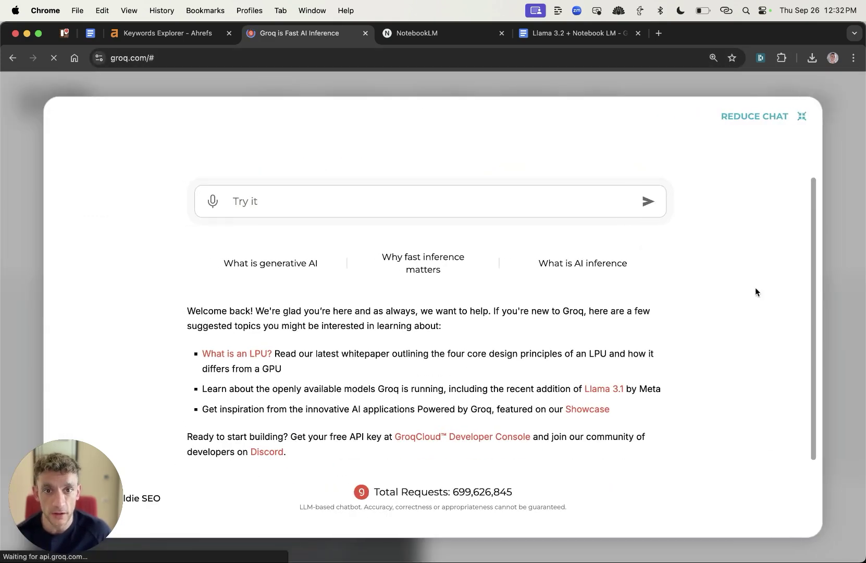
left_click(766, 153)
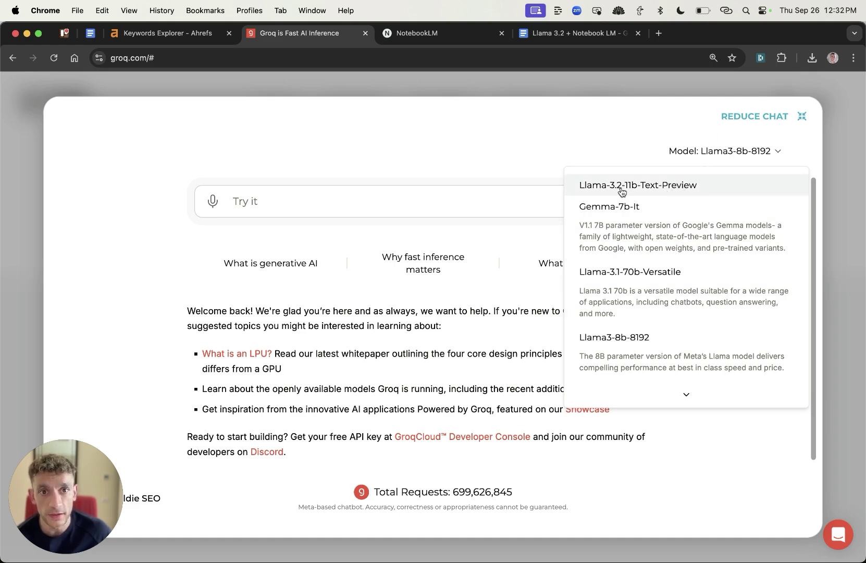
left_click(691, 191)
left_click(312, 207)
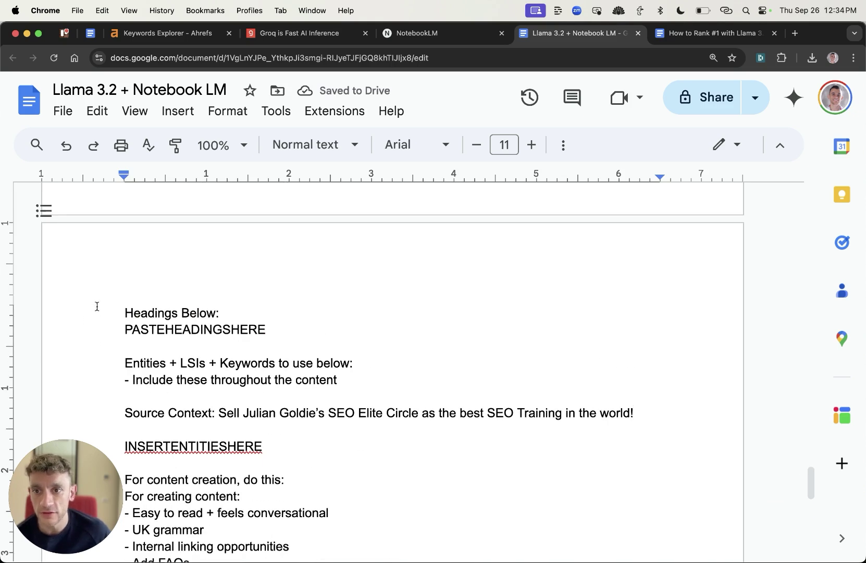
Step: Review the prompt's Headings Below, Entities and Source Context lines in the Google Doc
left_click_drag(113, 305, 296, 343)
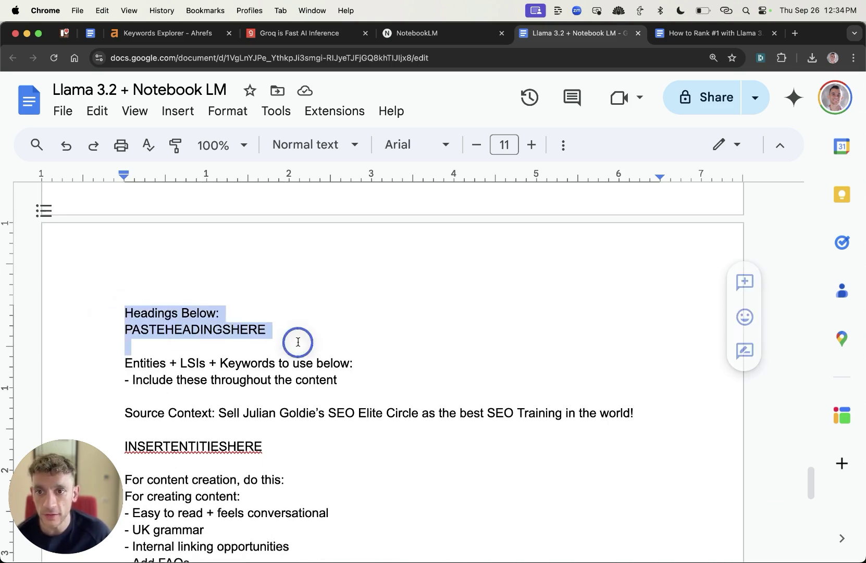
scroll(173, 360, "down", 3)
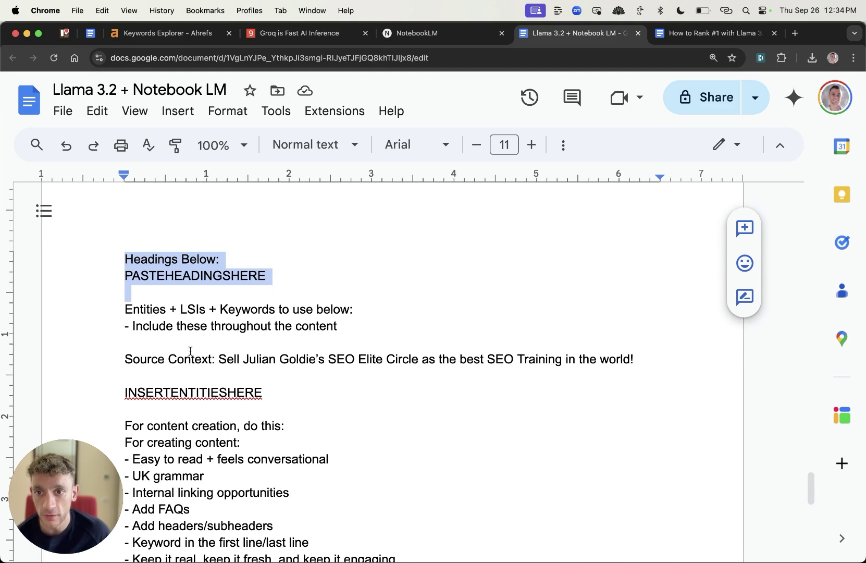
left_click_drag(122, 286, 383, 294)
left_click(379, 275)
left_click(384, 292)
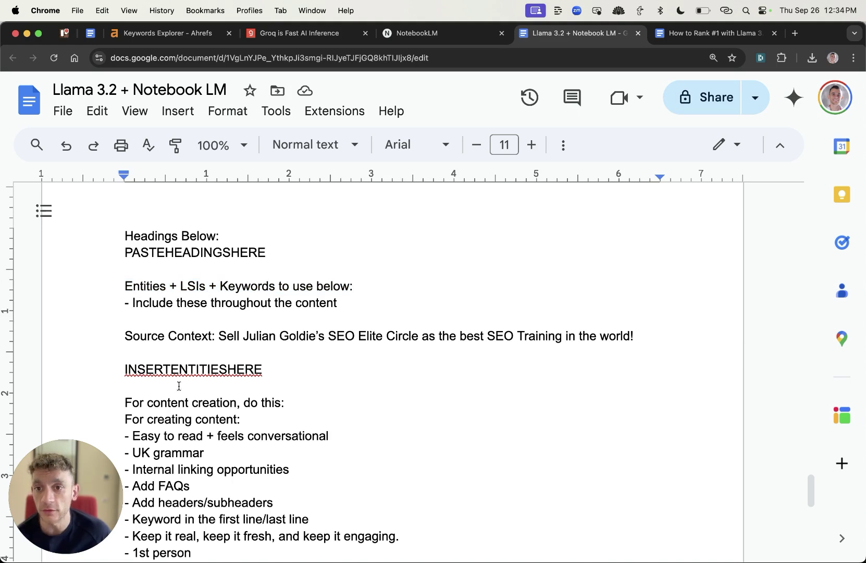
left_click_drag(125, 336, 338, 338)
left_click(336, 337)
mouse_move(218, 336)
left_mouse_down()
mouse_move(676, 337)
mouse_move(191, 337)
mouse_move(223, 339)
left_mouse_up()
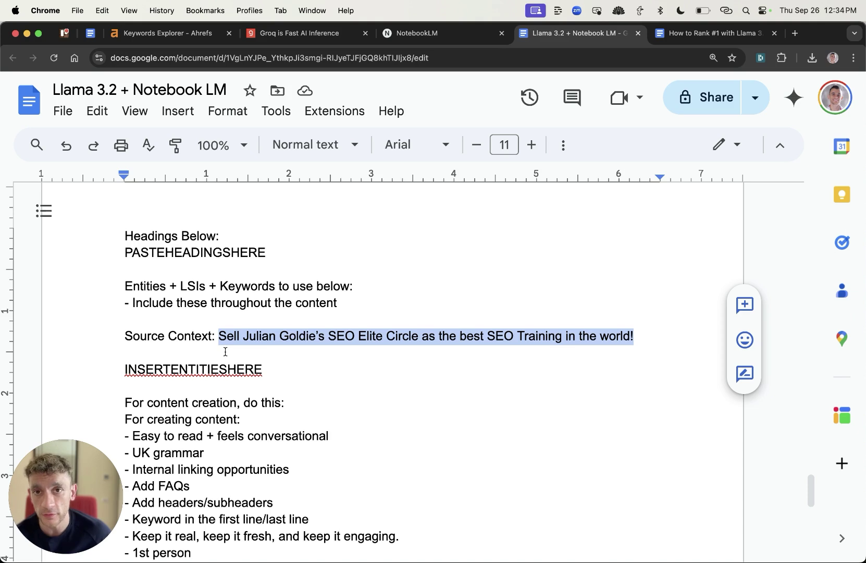
left_click(212, 351)
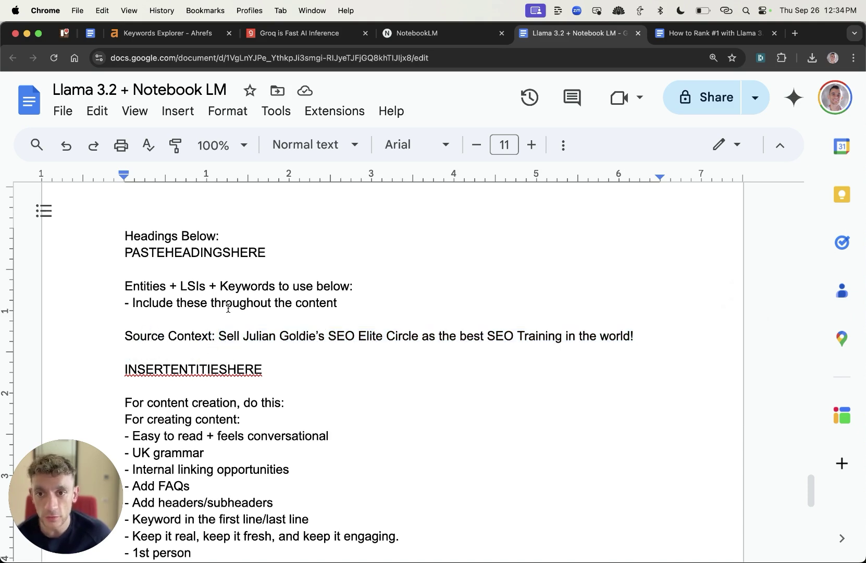
Step: Add 'Keyword = SEO Training Oxford' as a new first line above Headings Below
key("Up")
key("Up")
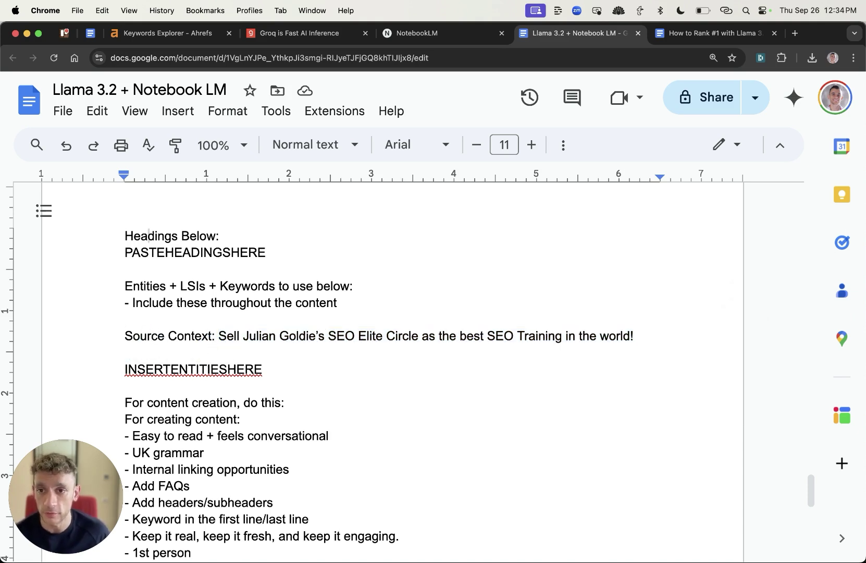
key("super+Left")
key("Return")
key("Return")
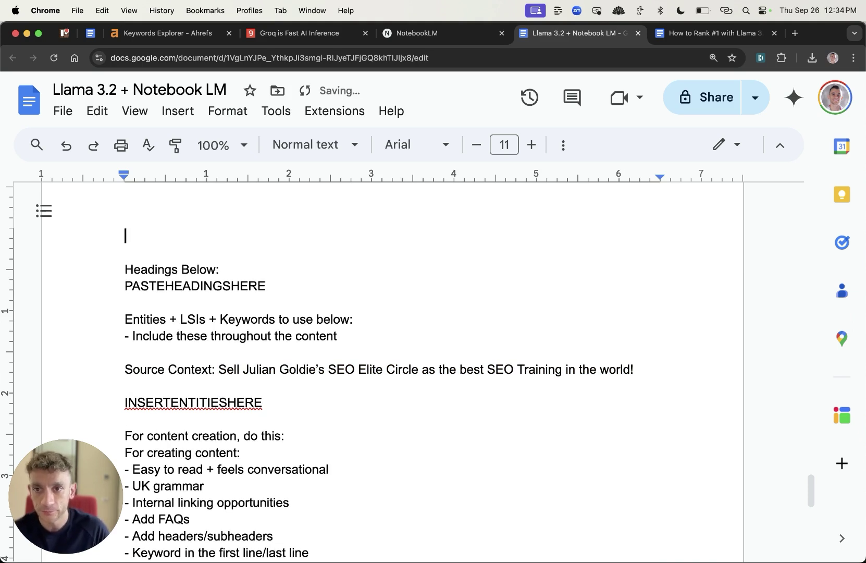
type("Keyword = ")
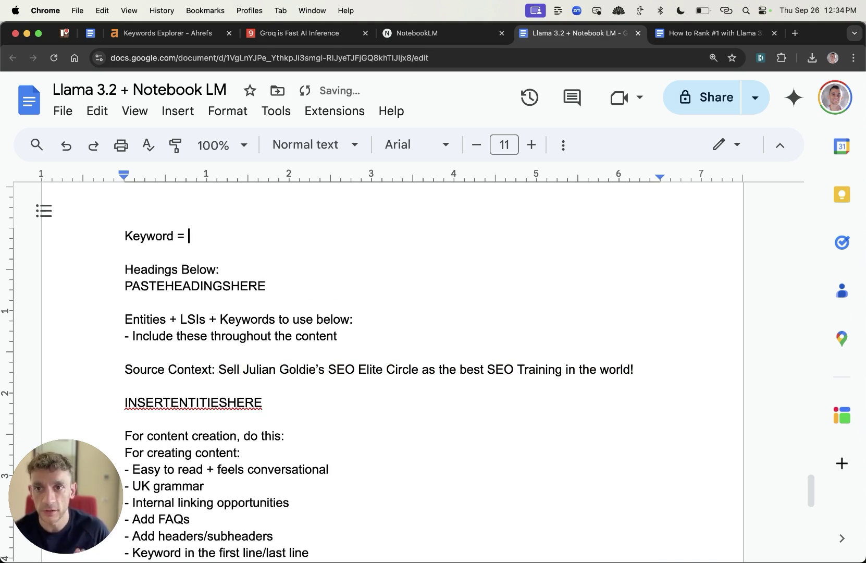
type("SEO Training O")
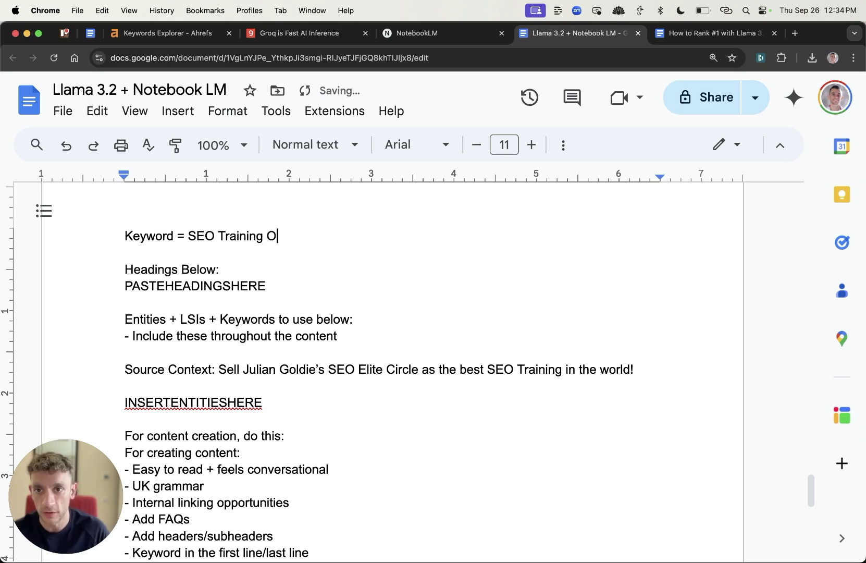
type("xford")
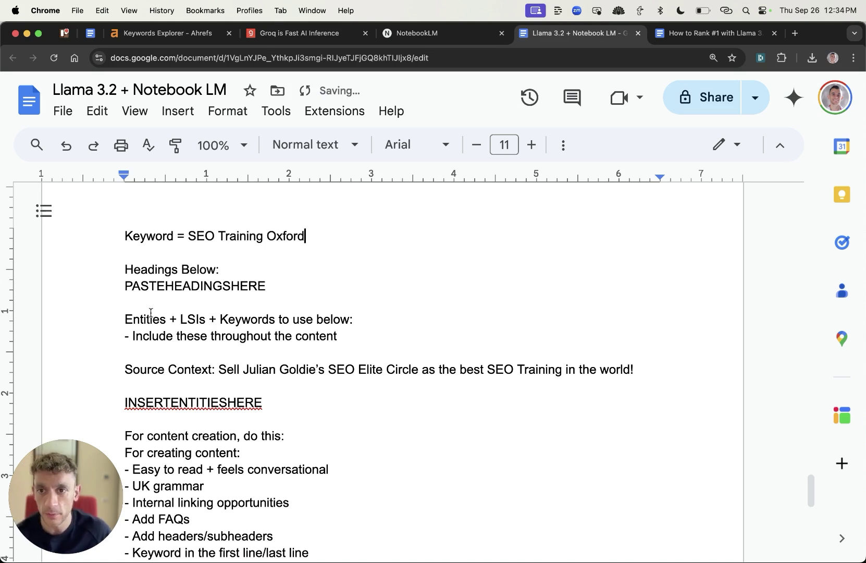
Step: Copy the whole prompt into Groq's chat over the PASTEHEADINGSHERE placeholder
left_click(120, 239)
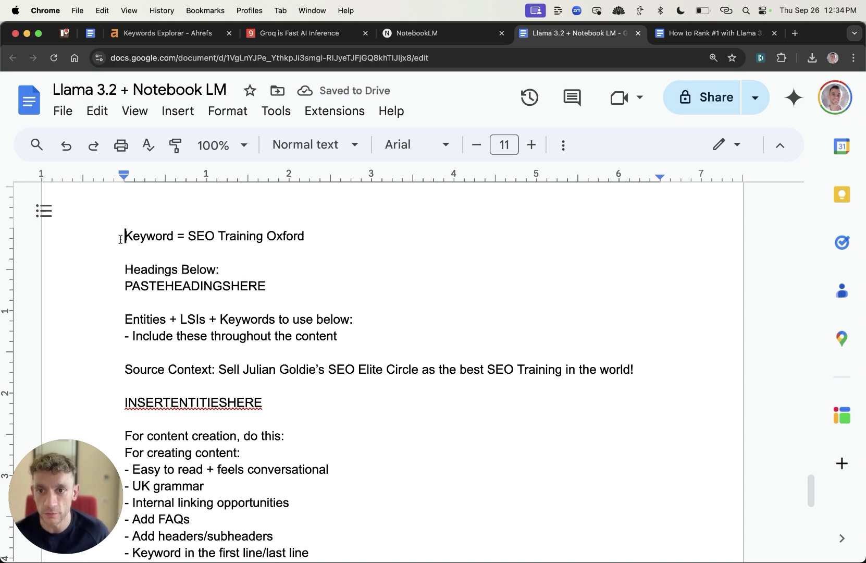
key("super+a")
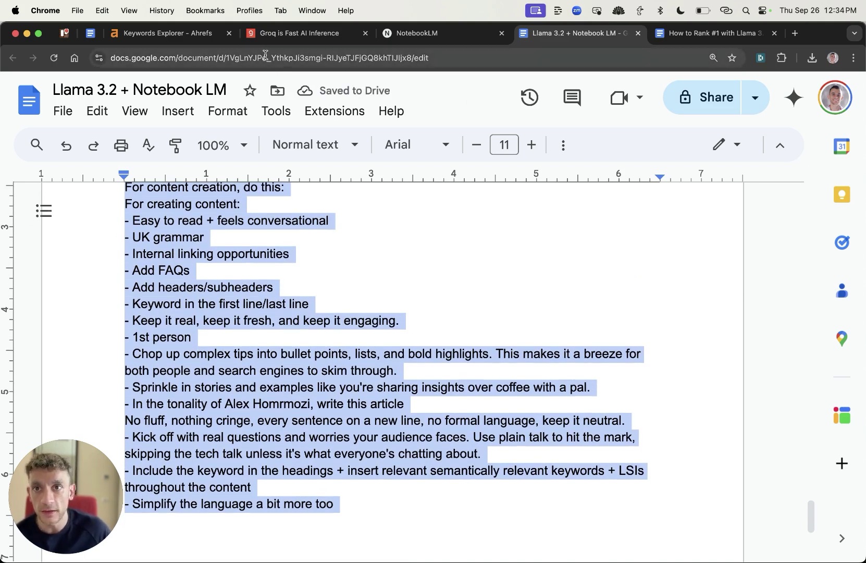
left_click(284, 33)
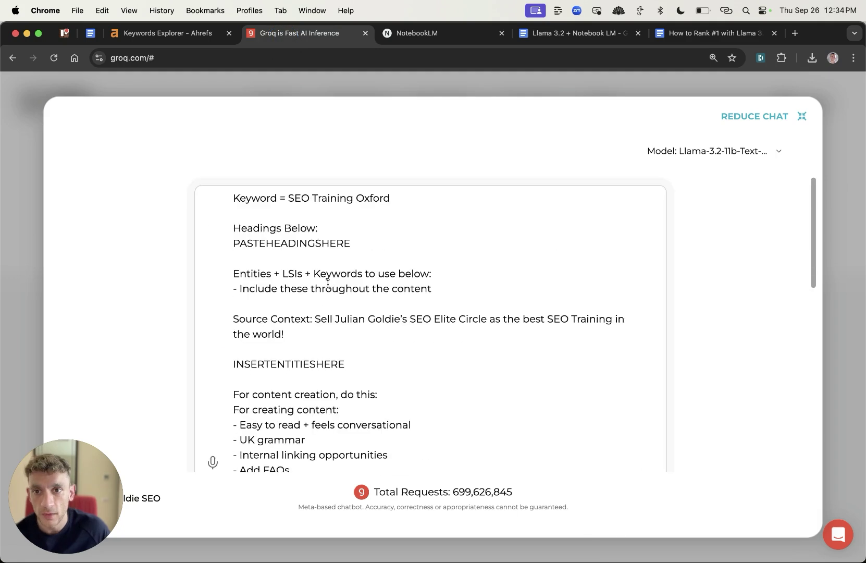
double_click(303, 244)
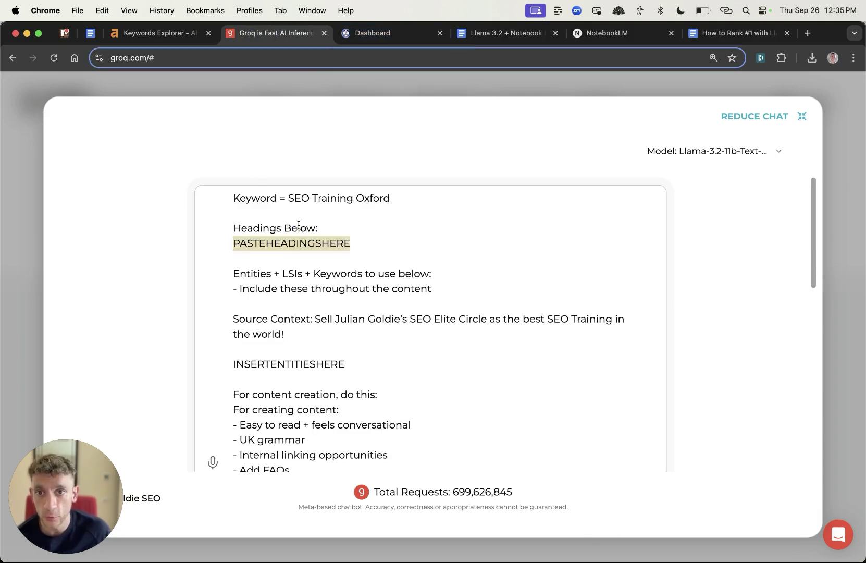
key("ctrl+Tab")
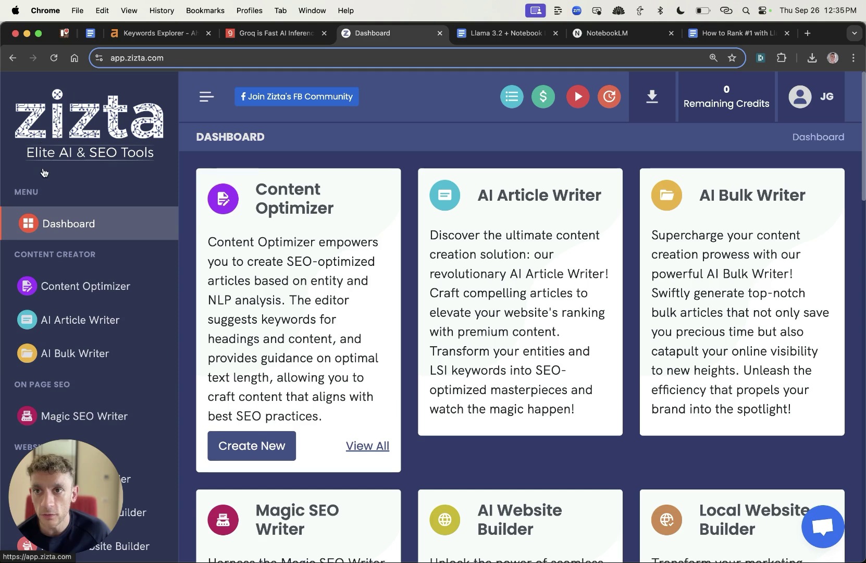
Step: Create a Content Optimizer query for 'SEO Training Oxford' searched from United Kingdom
left_click_drag(259, 182, 392, 215)
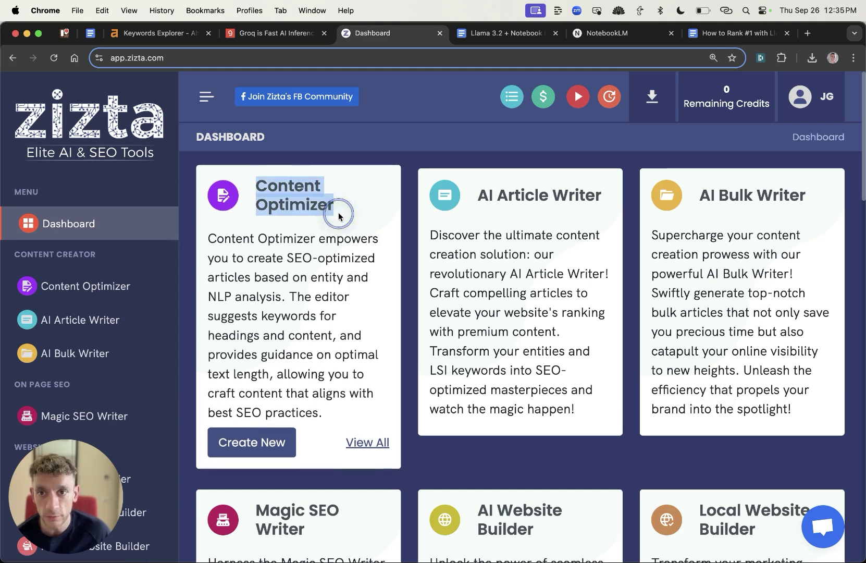
left_click(261, 437)
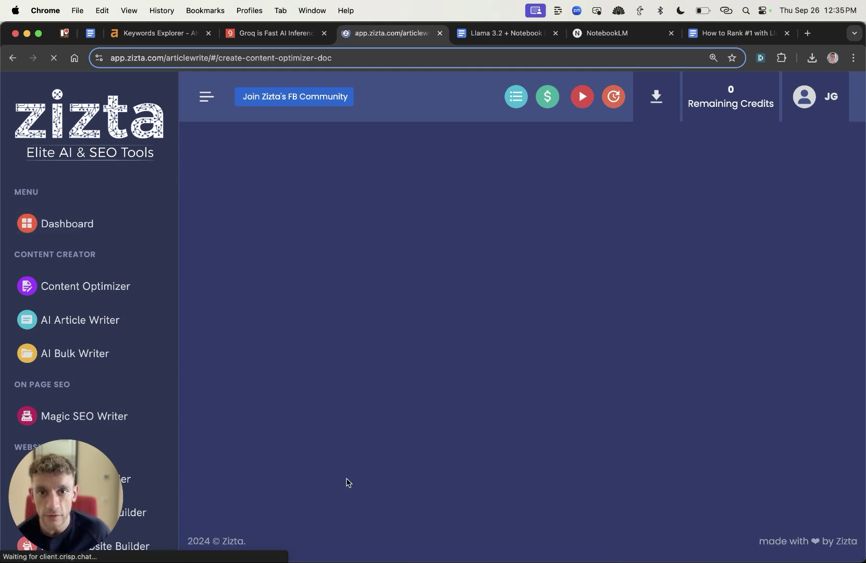
type("SEO Tr")
type("aining")
key("alt+BackSpace")
type("T")
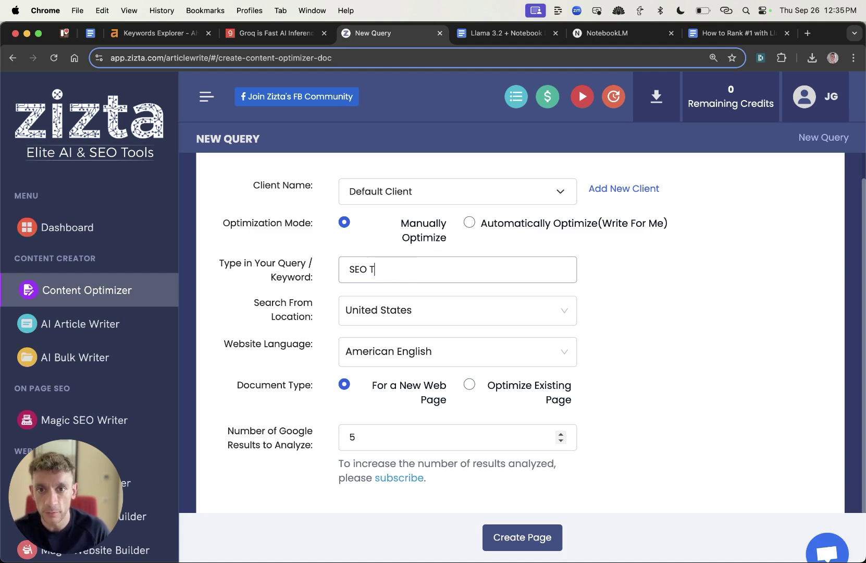
type("raining Oxford")
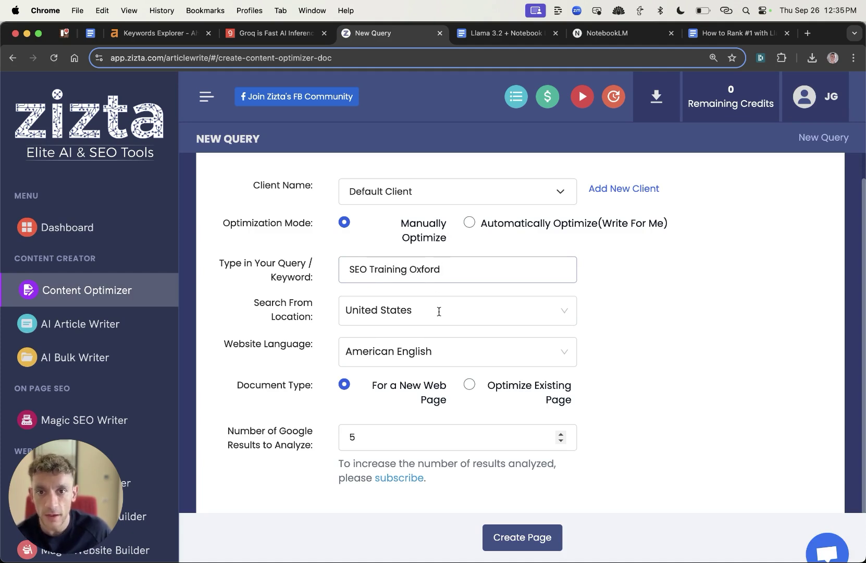
left_click(439, 312)
type("united")
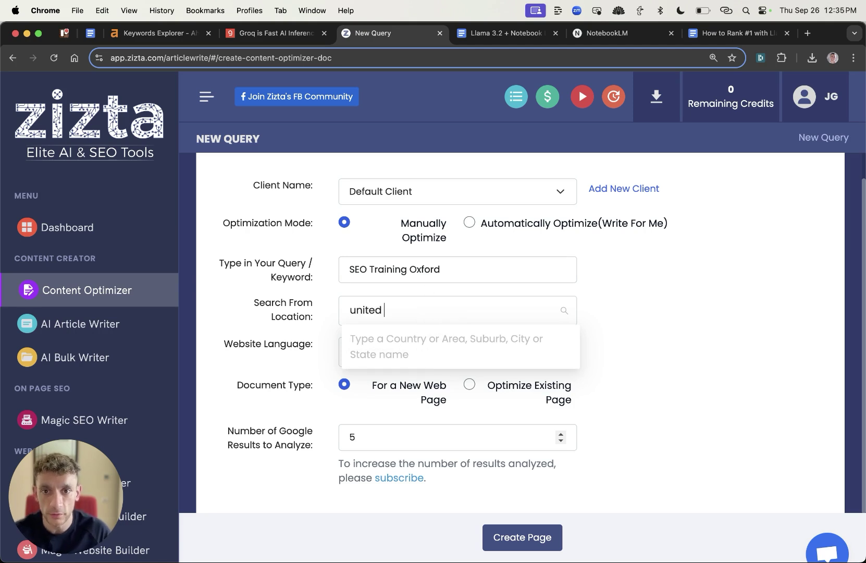
left_click(425, 329)
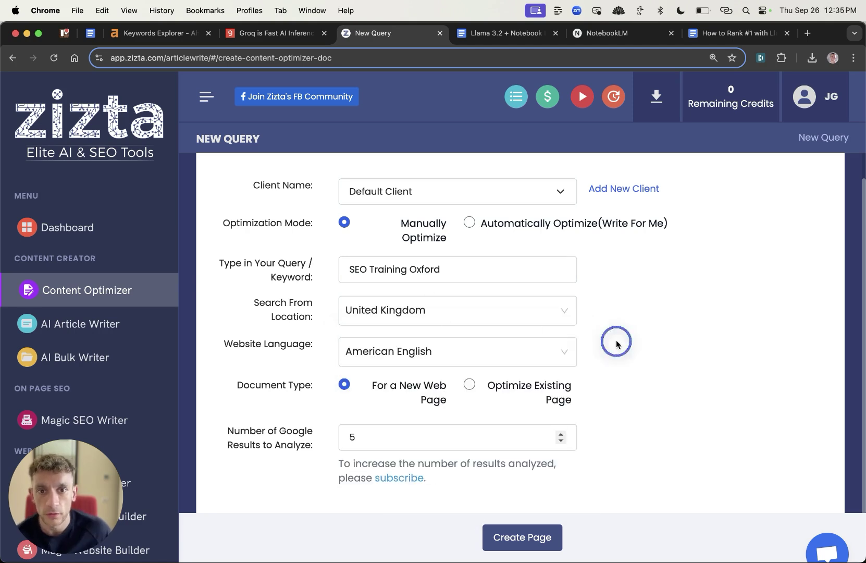
left_click(519, 527)
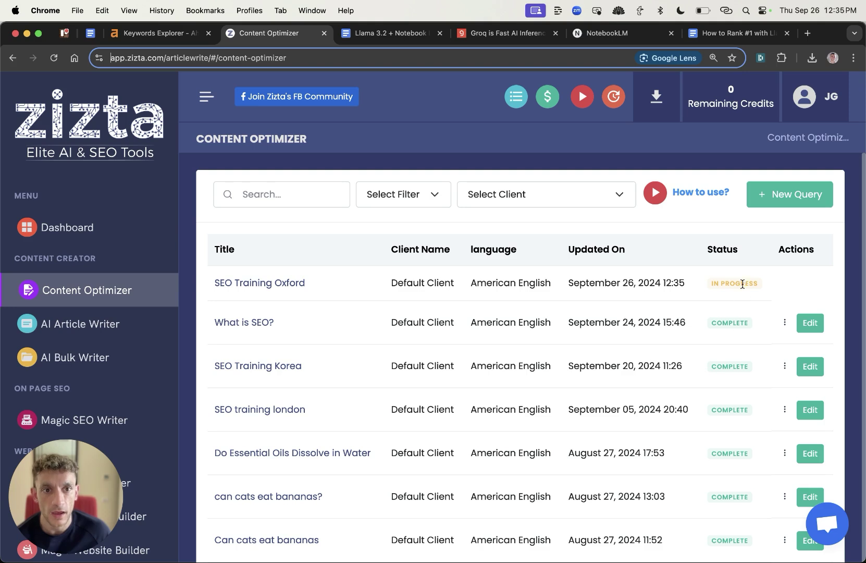
Step: Note the report's in-progress status and bring up the Llama 3.2 + Notebook LM document
left_click_drag(707, 285, 770, 286)
left_click_drag(501, 33, 386, 33)
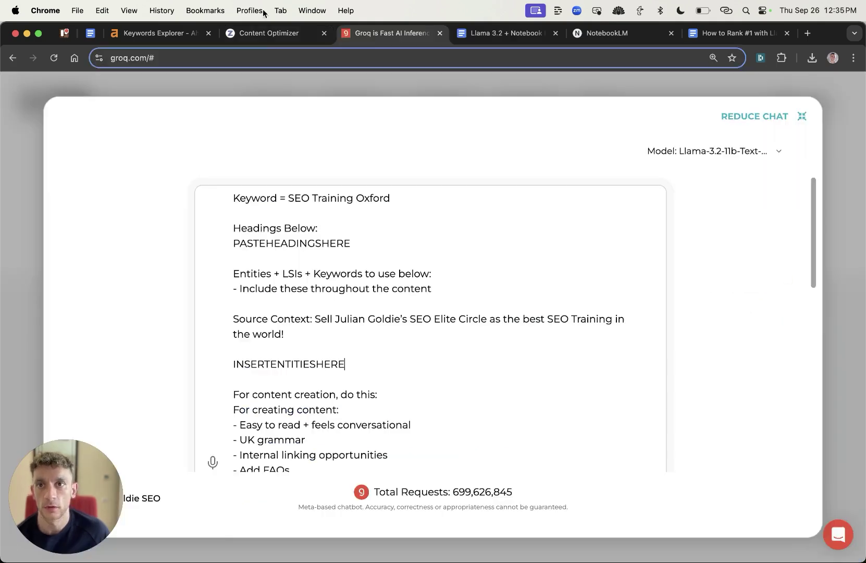
left_click(269, 33)
left_click_drag(501, 33, 385, 33)
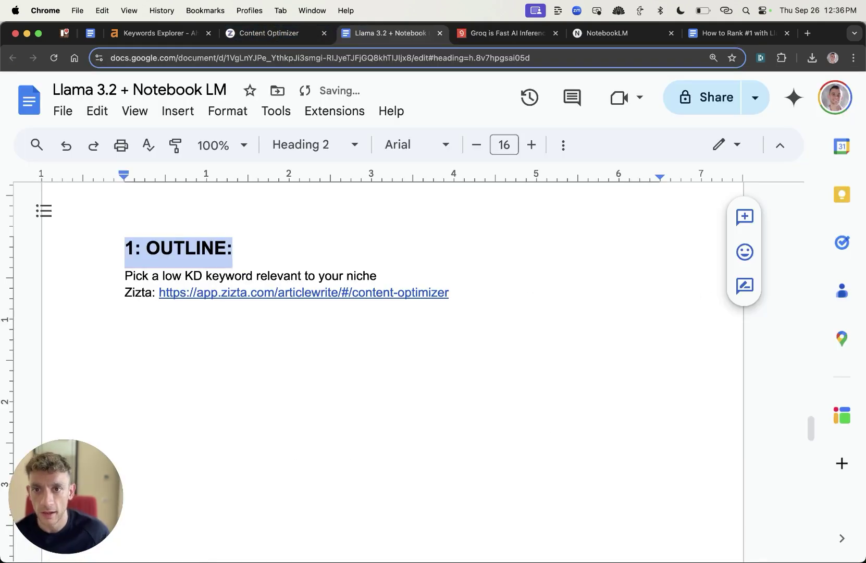
left_click(241, 276)
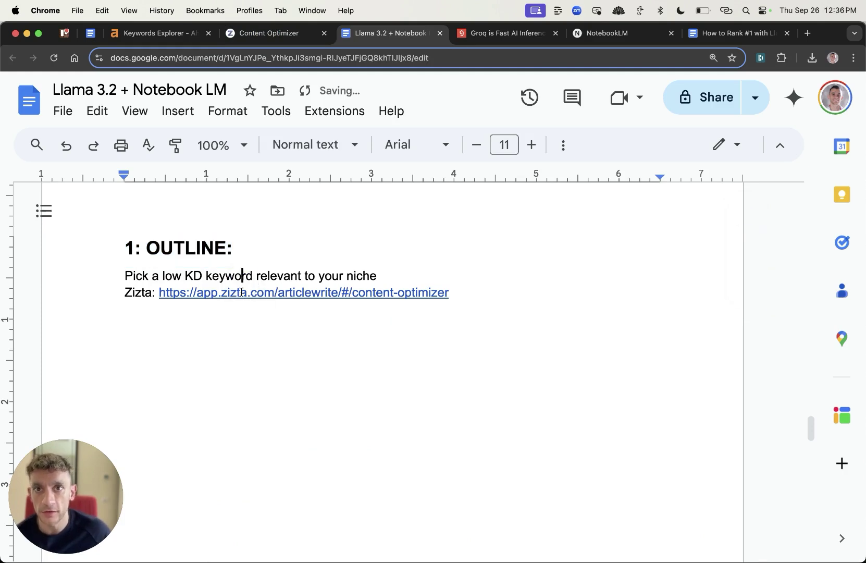
Step: Prefix both lines under 1: OUTLINE with a dash, undoing the automatic bullet
left_click(109, 281)
type("-")
key("super+z")
key("Down")
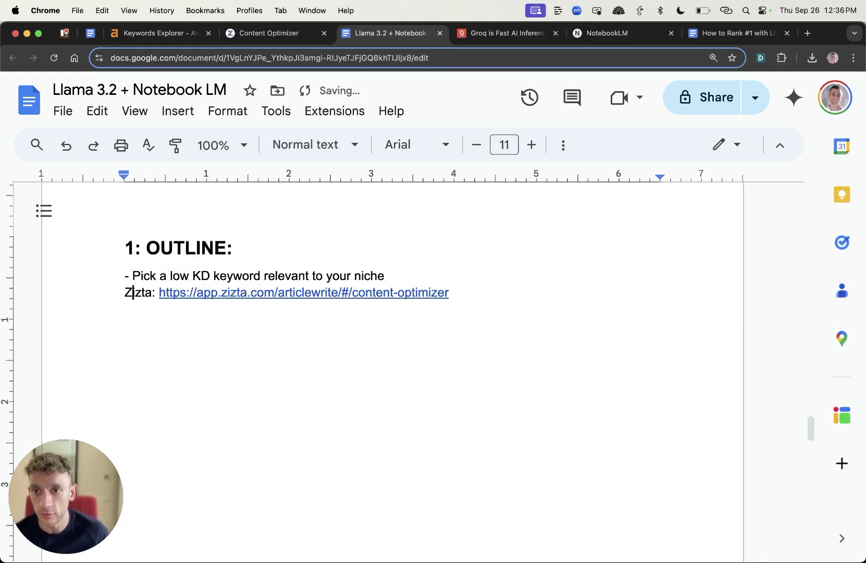
key("Left")
type("-")
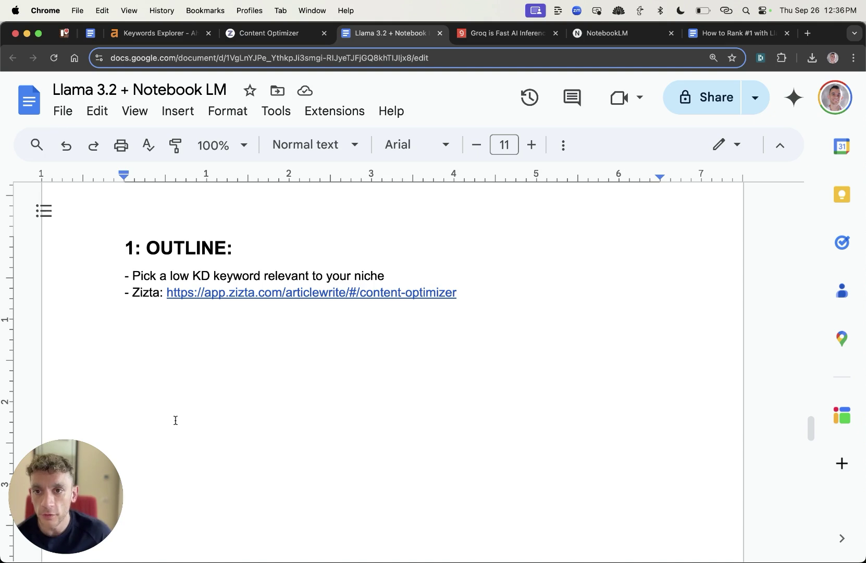
Step: Review the 1: OUTLINE heading and the 'Pick a low KD keyword' line
left_click_drag(111, 254, 295, 261)
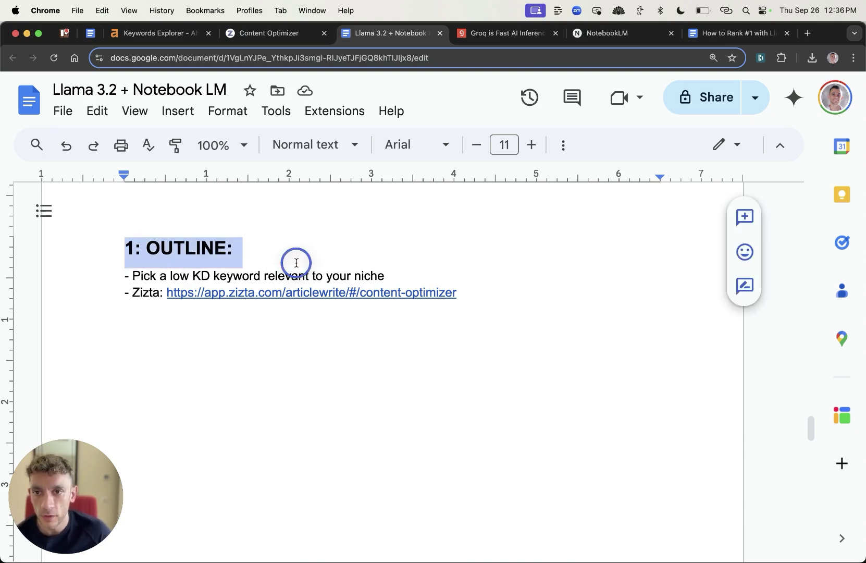
left_click(243, 274)
left_click_drag(101, 277, 449, 273)
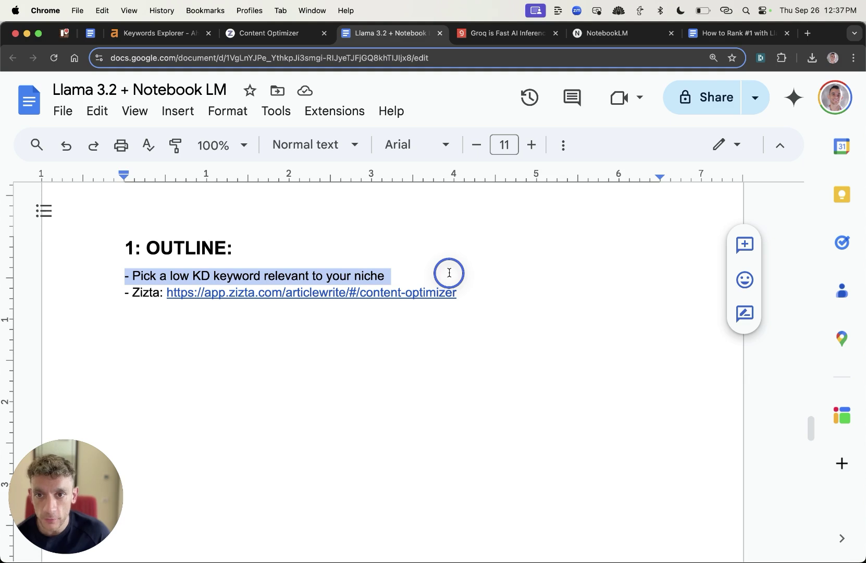
left_click(497, 292)
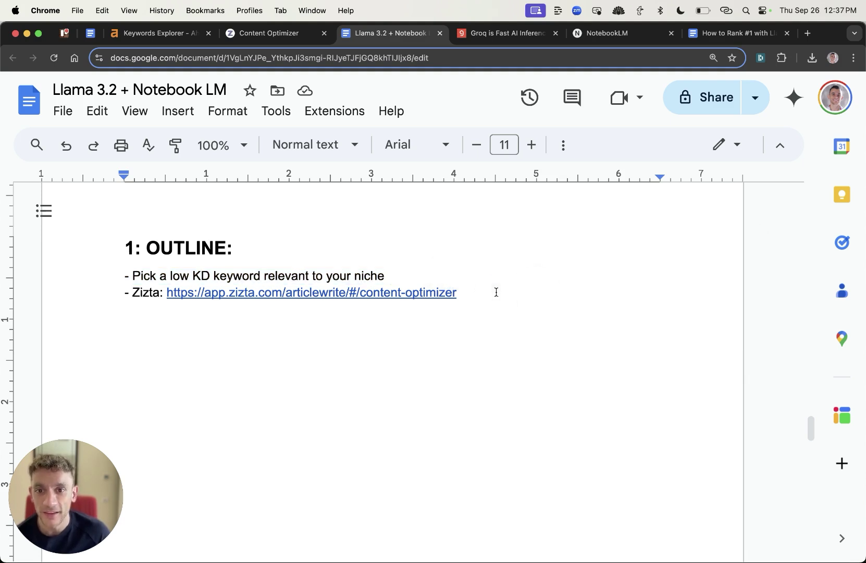
left_click(247, 42)
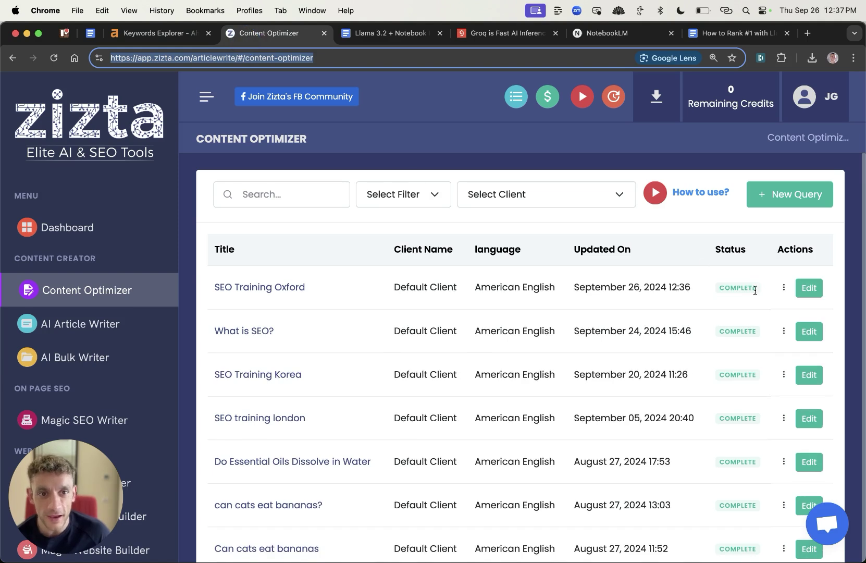
Step: Open the SEO Training Oxford report in Zizta's editor, then return to the prompt document
left_click(810, 288)
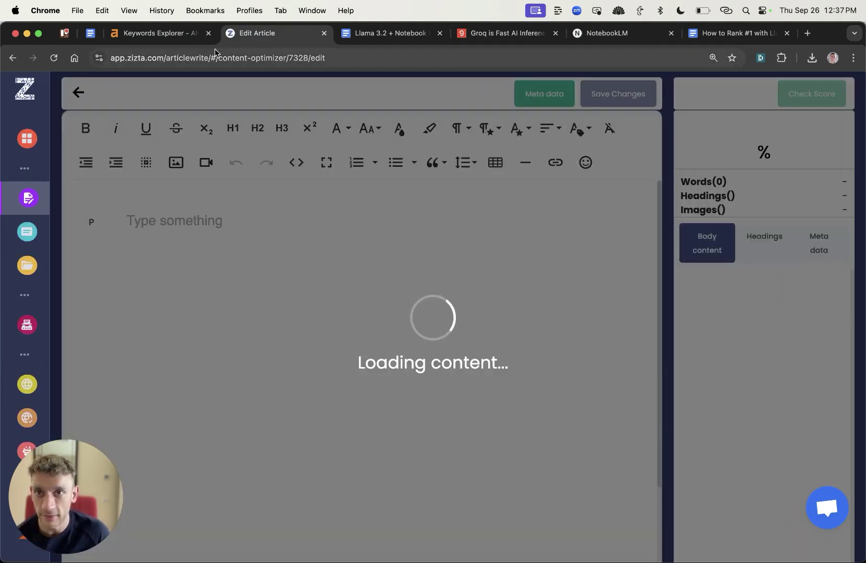
left_click(412, 34)
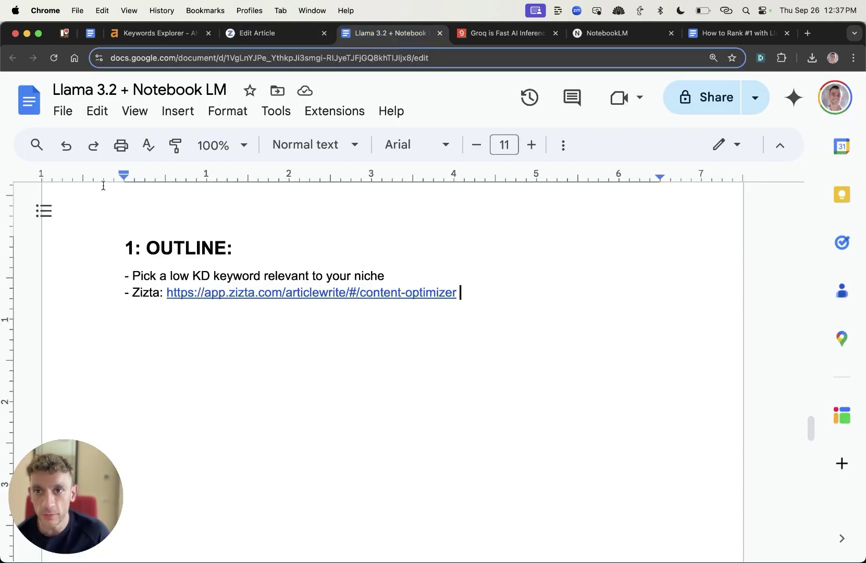
left_click(261, 33)
left_click(391, 33)
scroll(122, 207, "down", 15)
scroll(121, 206, "up", 2)
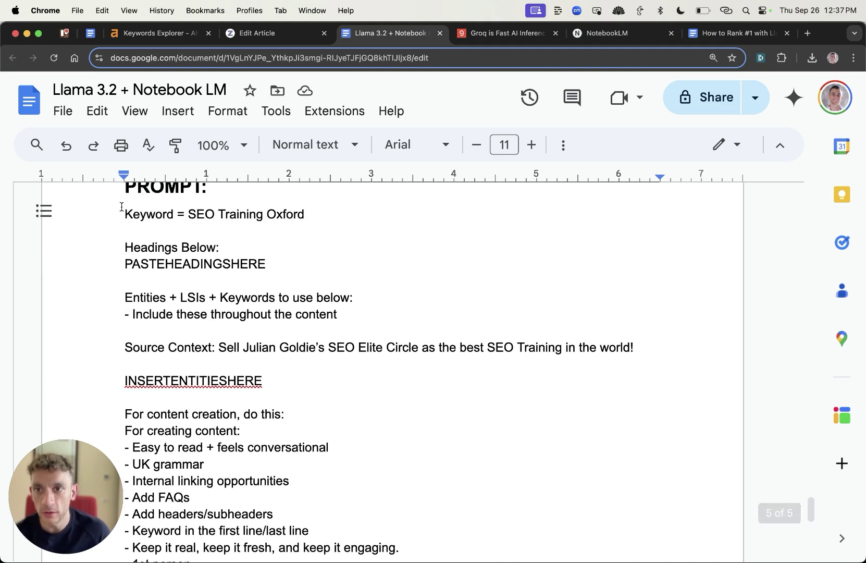
scroll(121, 207, "up", 1)
Step: Rename the heading to '2: PROMPT IN GROQ:' and select the prompt from the keyword line down
triple_click(122, 221)
type("2: PROMPT IN GROQ:")
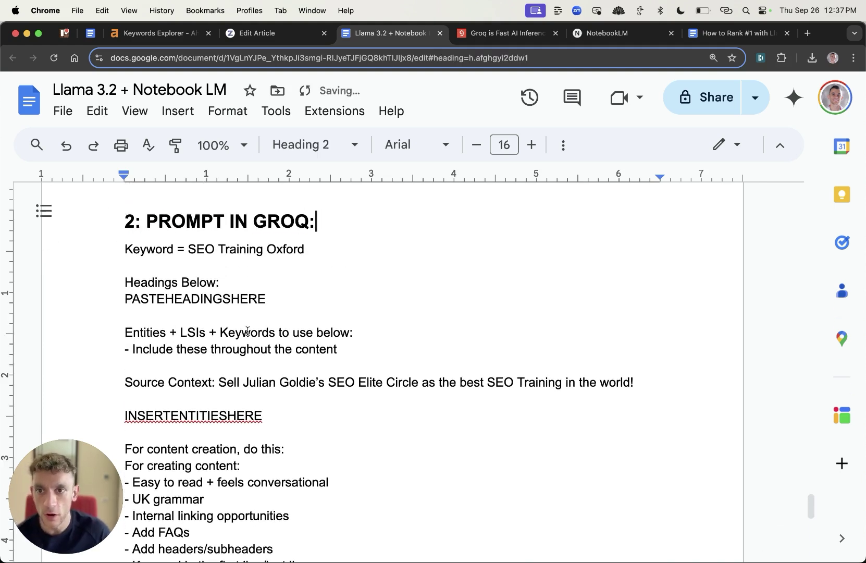
left_click_drag(126, 248, 371, 256)
left_click(364, 253)
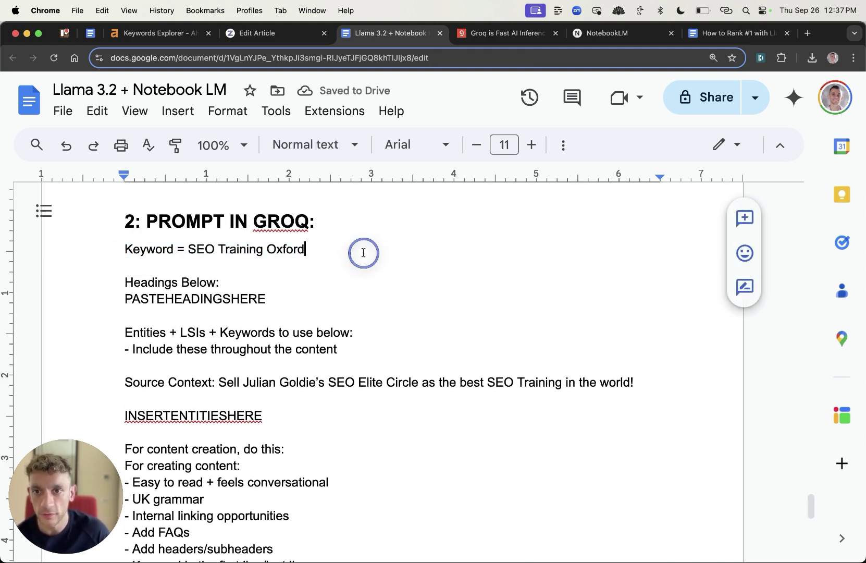
left_click(70, 253)
scroll(129, 245, "down", 10)
left_click(311, 414, "shift")
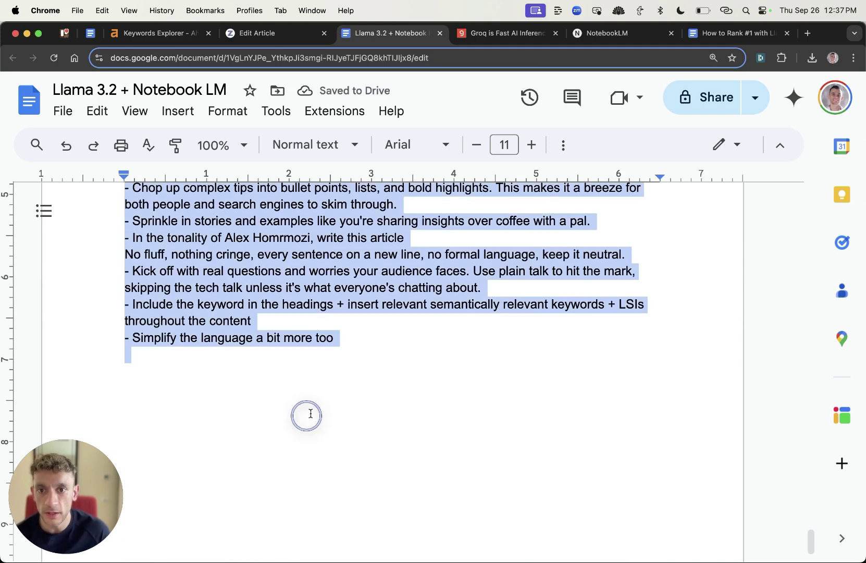
Step: Replace everything in Groq's chat box with the copied SEO Training Oxford prompt
left_click(299, 33)
left_click(501, 33)
left_click(414, 357)
key("cmd+a")
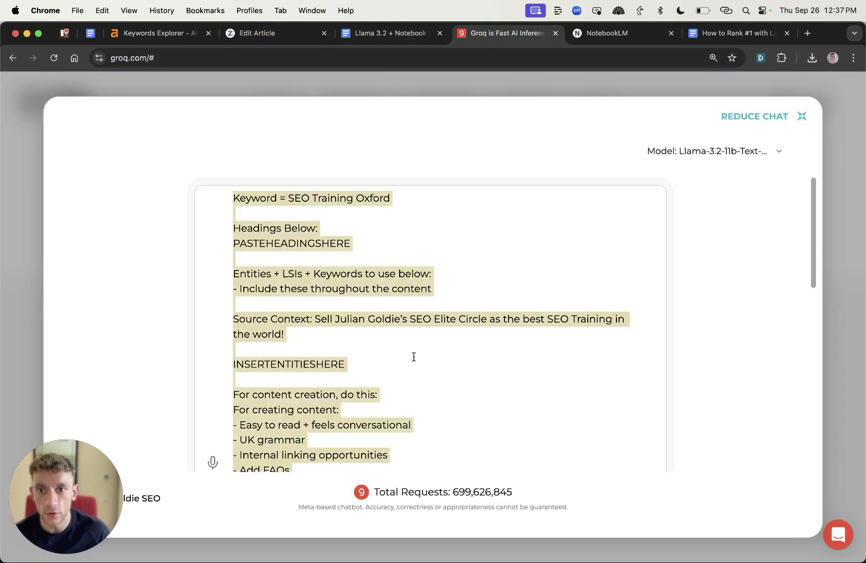
key("cmd+v")
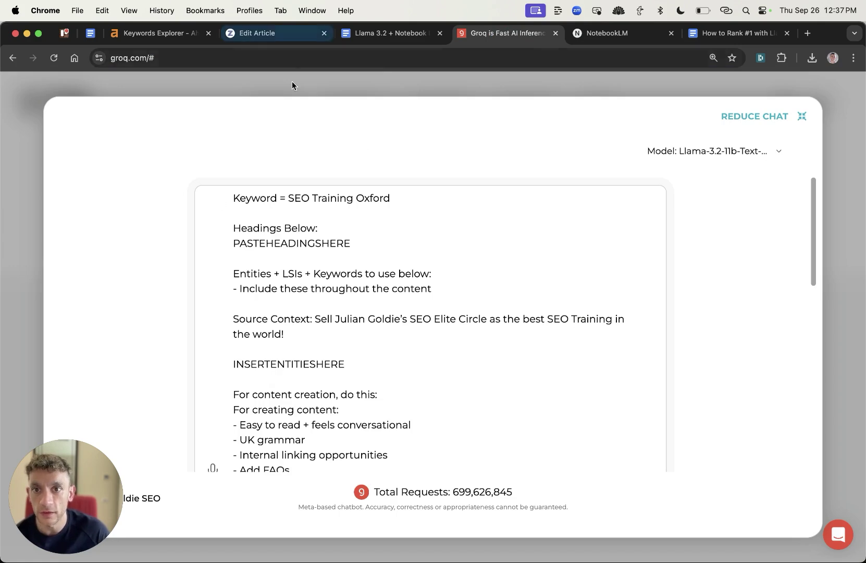
left_click(272, 32)
Step: Copy Zizta's recommended H1 headings and add 'Plus use some of your own too relevant to the below.'
left_click(765, 240)
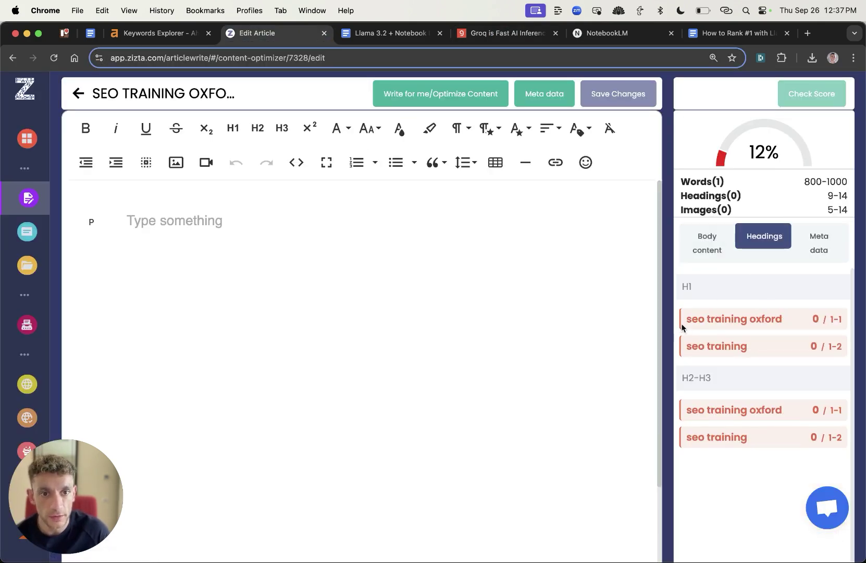
mouse_move(682, 327)
left_mouse_down()
mouse_move(768, 371)
mouse_move(754, 349)
mouse_move(683, 322)
left_mouse_up()
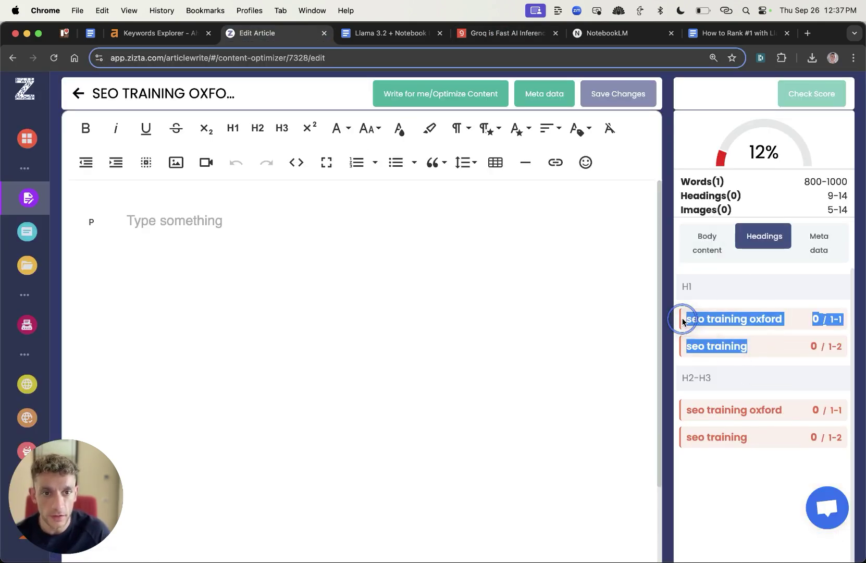
key("super+c")
triple_click(702, 318)
key("super+6")
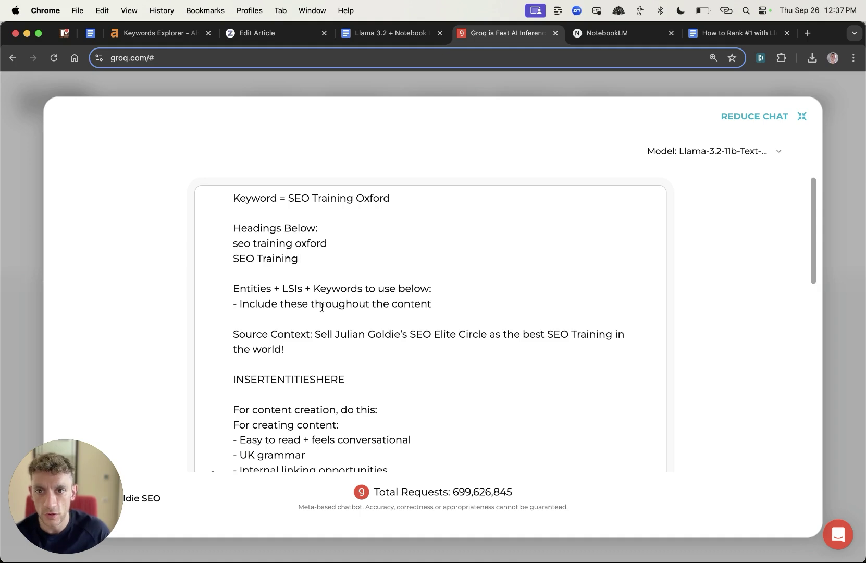
key("Return")
key("Return")
type("Plus ")
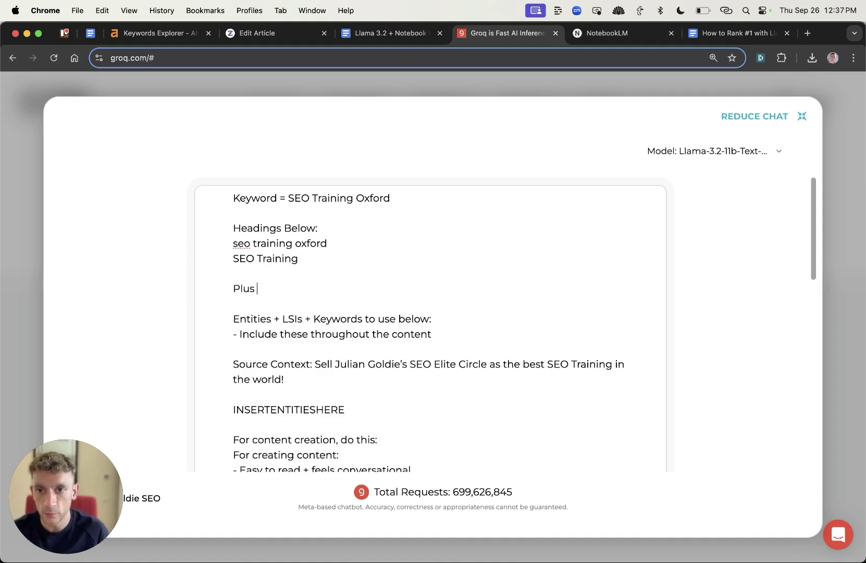
type("use so")
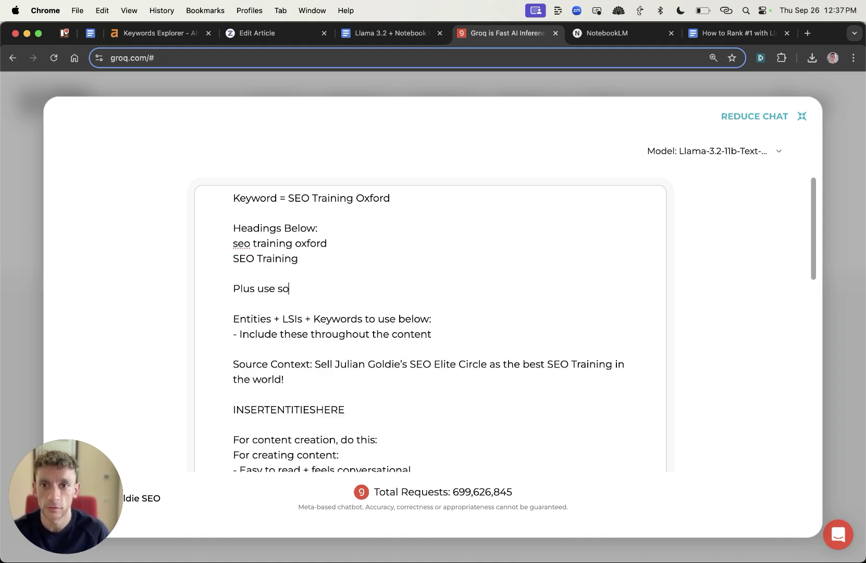
type("me of your own too relevant to the below.")
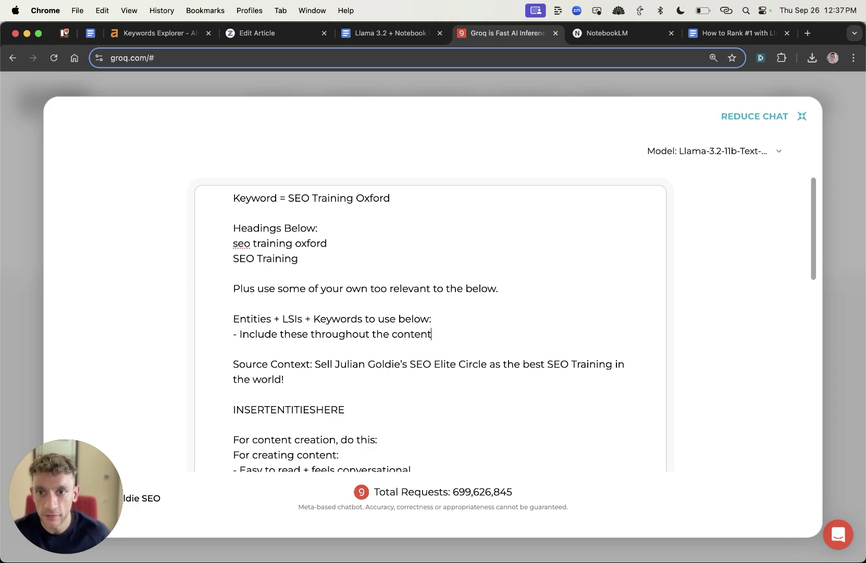
Step: Paste Zizta's body content keyword list over the INSERTENTITIESHERE placeholder
key("alt+shift+Left")
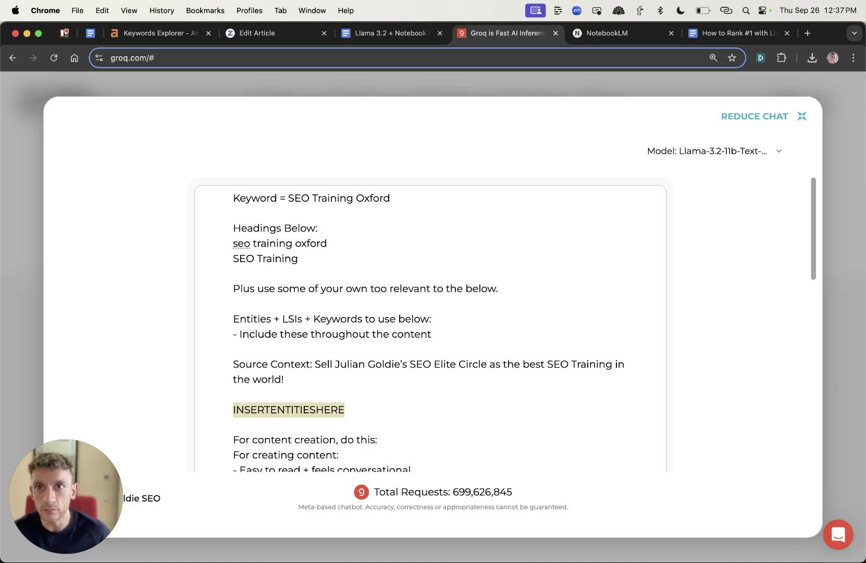
key("super+4")
left_click(705, 249)
scroll(751, 365, "down", 10)
left_click_drag(762, 464, 780, 435)
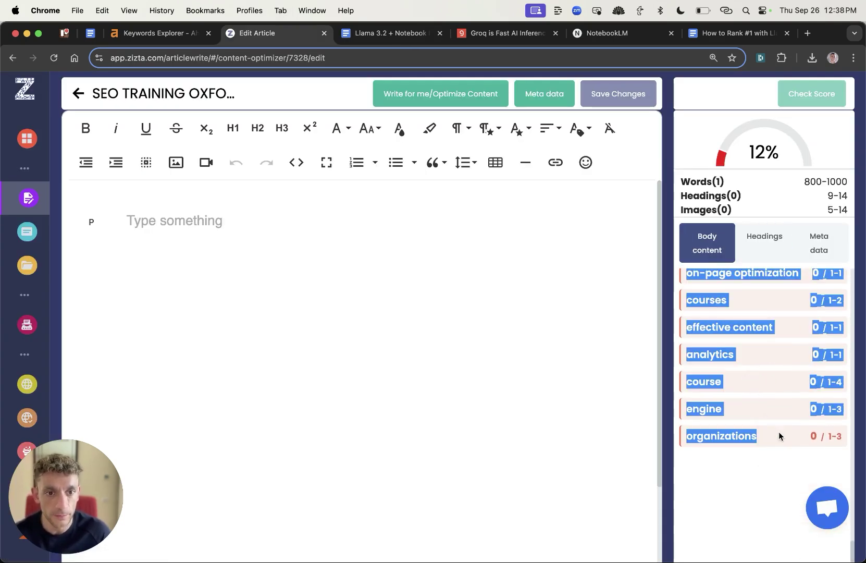
key("super+6")
double_click(315, 406)
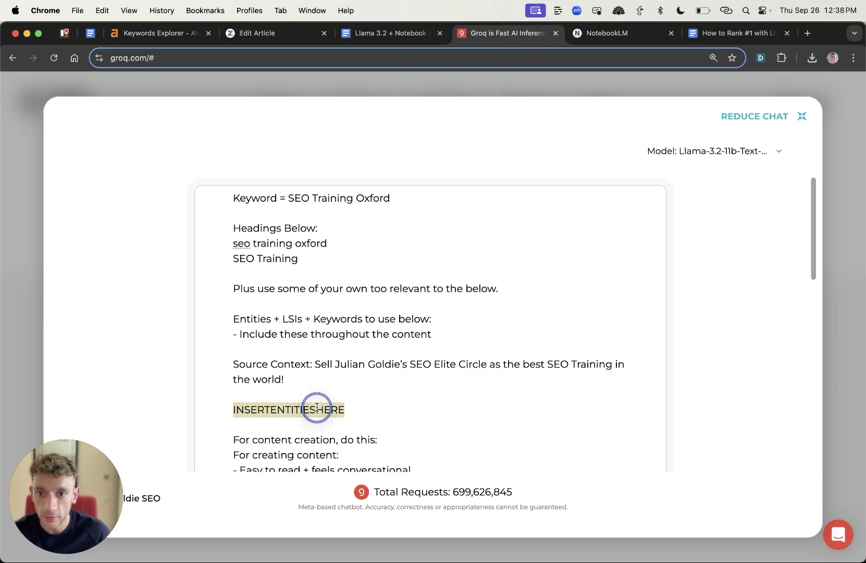
key("super+v")
Step: Correct the misspelt name 'Homrmozi' to 'Hormozi' in the prompt
scroll(406, 409, "up", 5)
scroll(421, 414, "down", 10)
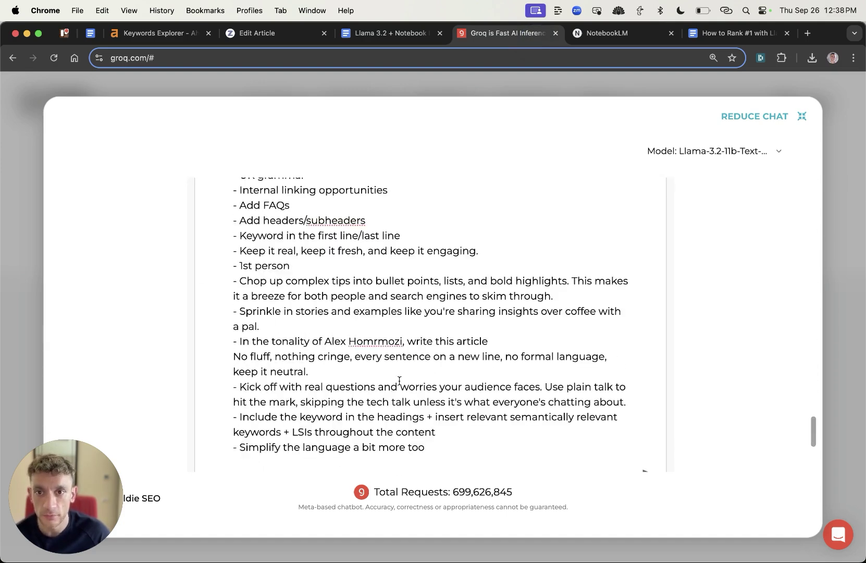
scroll(346, 310, "up", 6)
scroll(368, 329, "down", 4)
double_click(391, 386)
type("Hormozi")
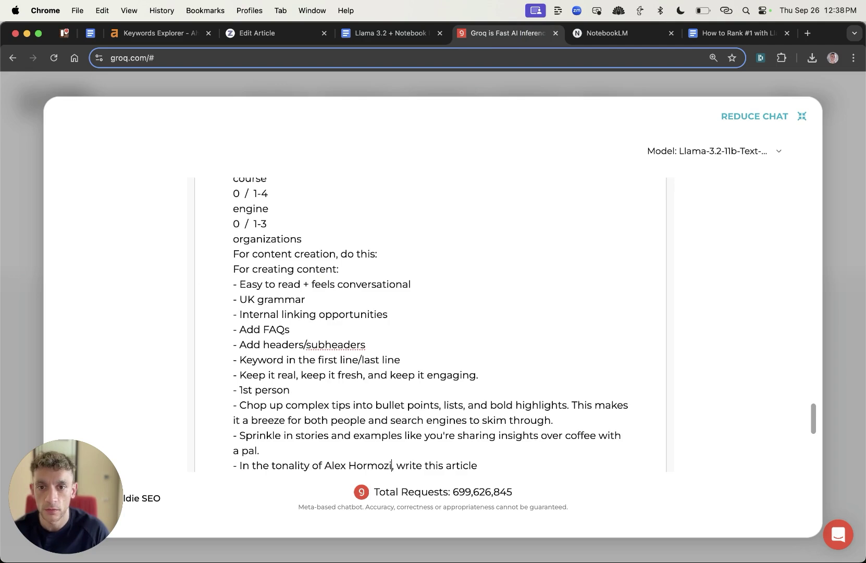
Step: Review the content-creation instructions and send the prompt to Llama
scroll(360, 338, "down", 2)
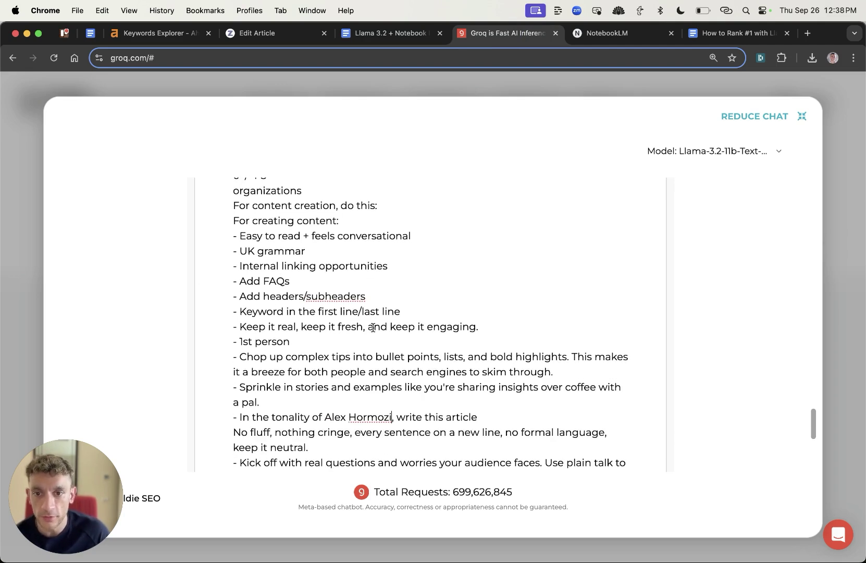
triple_click(270, 408)
left_click(295, 293)
left_click_drag(251, 235, 480, 362)
scroll(684, 413, "down", 8)
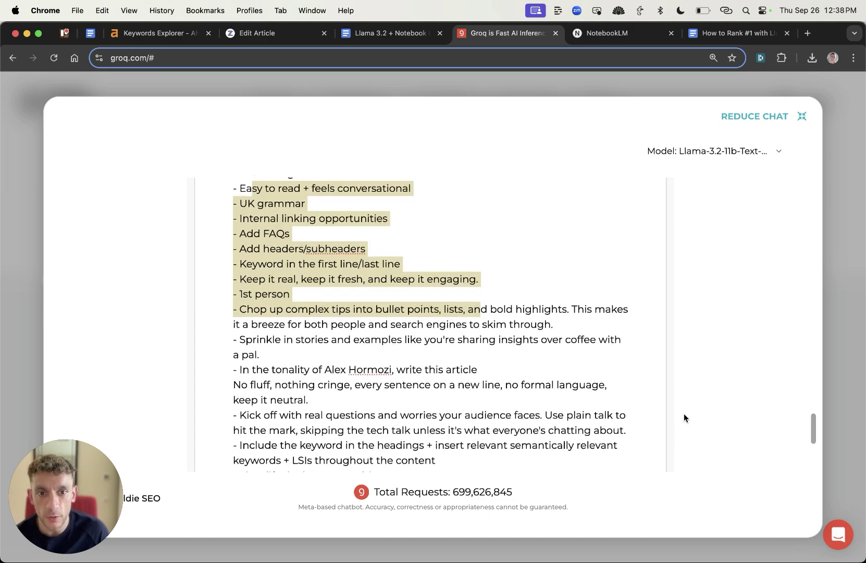
left_click(648, 232)
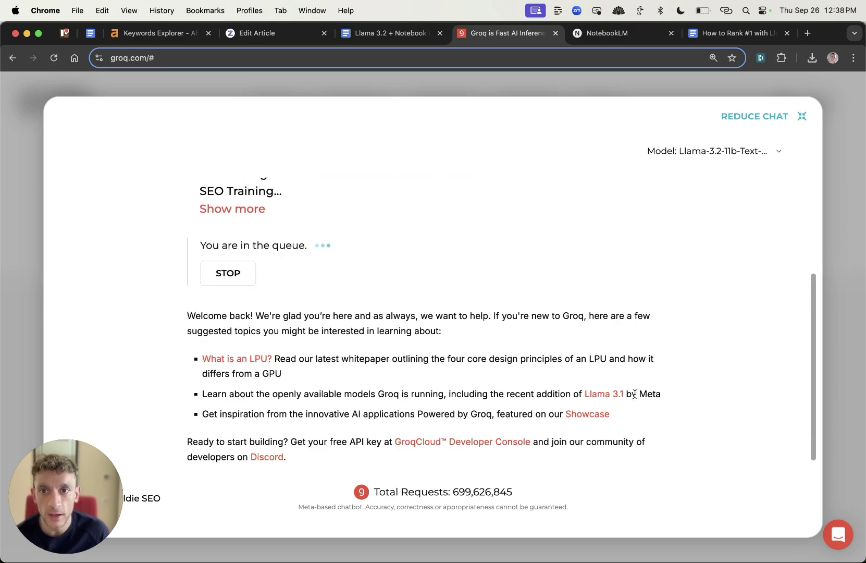
Step: Scroll through the Llama response to review the article's sections, FAQs and Keyword Usage list
scroll(545, 296, "up", 15)
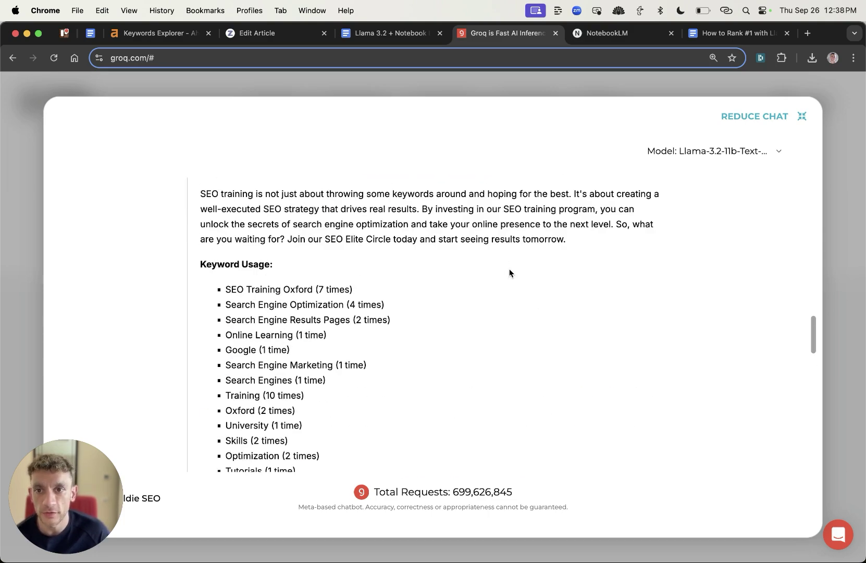
scroll(504, 286, "up", 5)
scroll(490, 301, "down", 20)
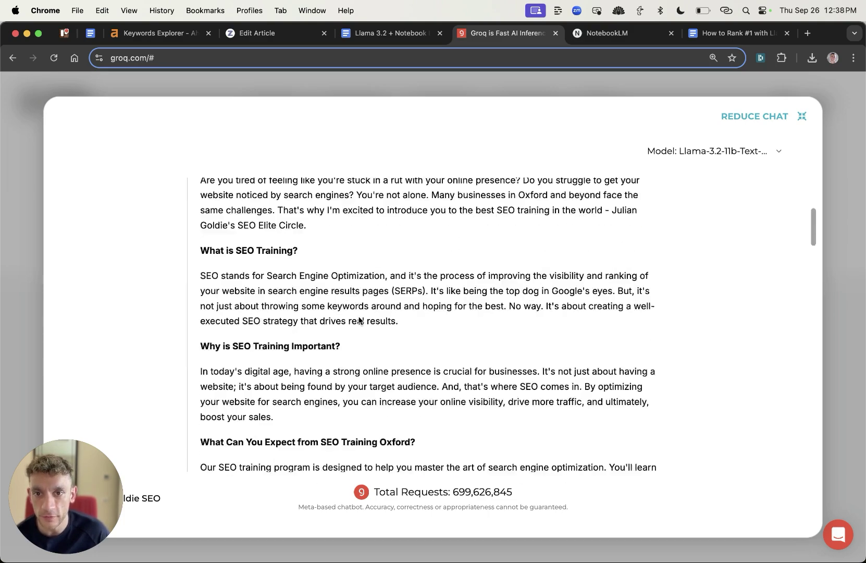
scroll(255, 292, "up", 5)
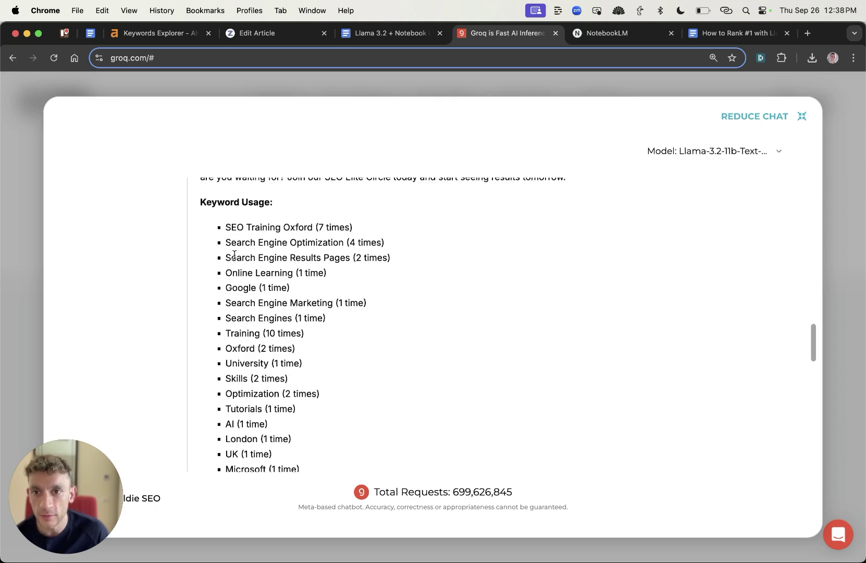
left_click_drag(195, 201, 390, 365)
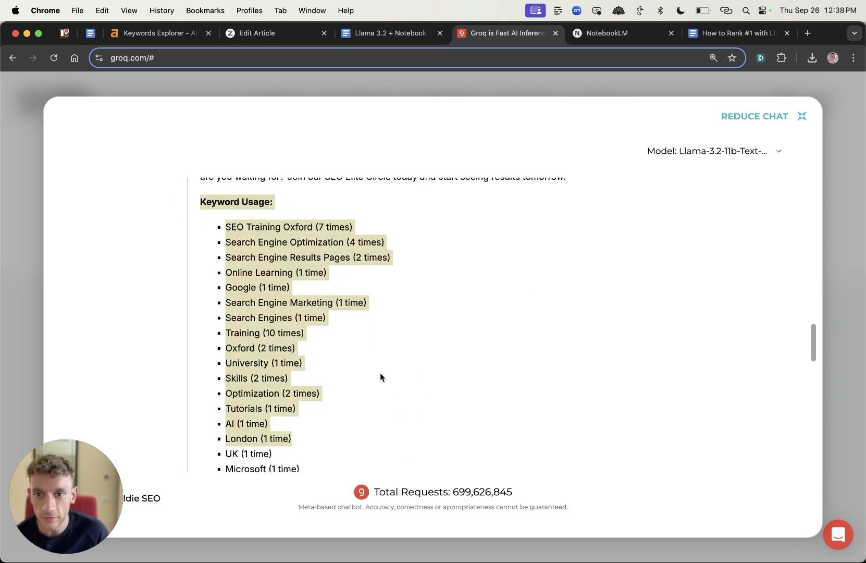
scroll(381, 376, "up", 4)
scroll(380, 377, "up", 15)
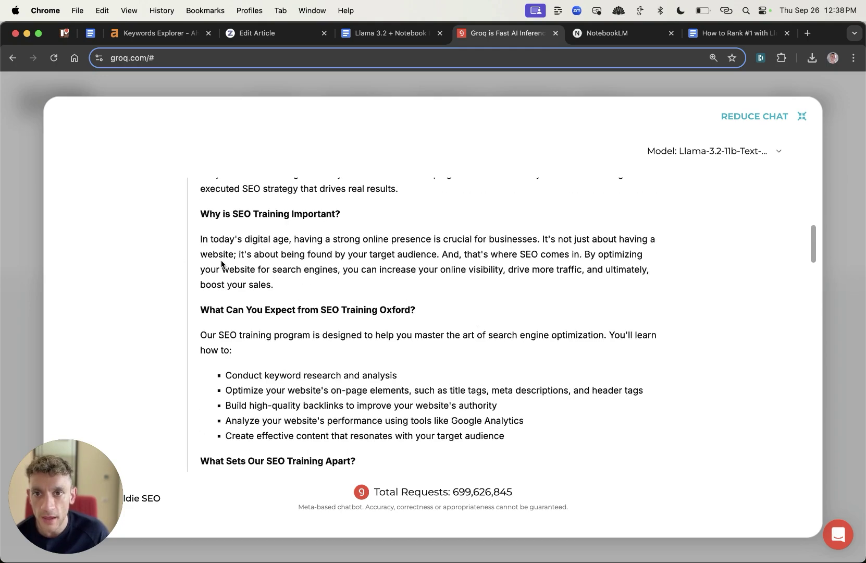
Step: Select the generated article text through its Conclusion and bring it to the Zizta editor
scroll(212, 251, "up", 5)
left_click(210, 276)
scroll(333, 313, "down", 12)
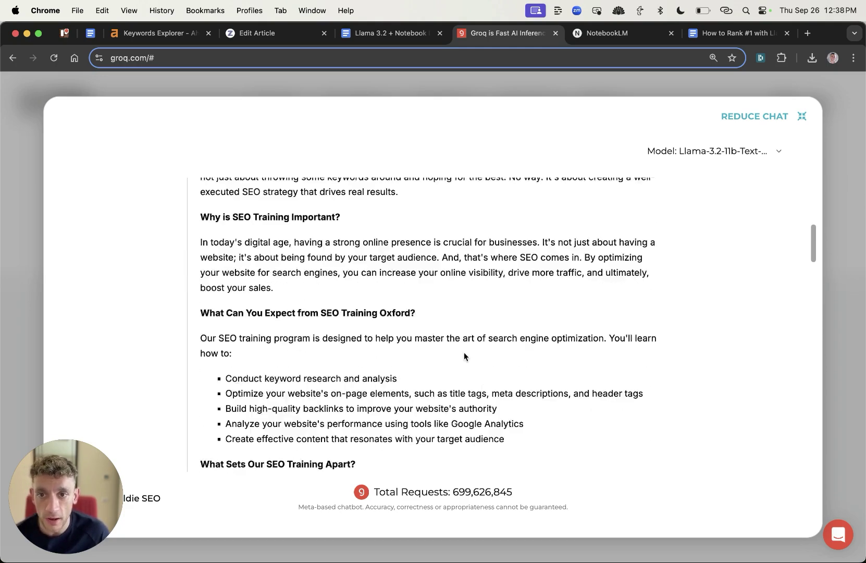
scroll(437, 240, "down", 4)
scroll(440, 263, "up", 4)
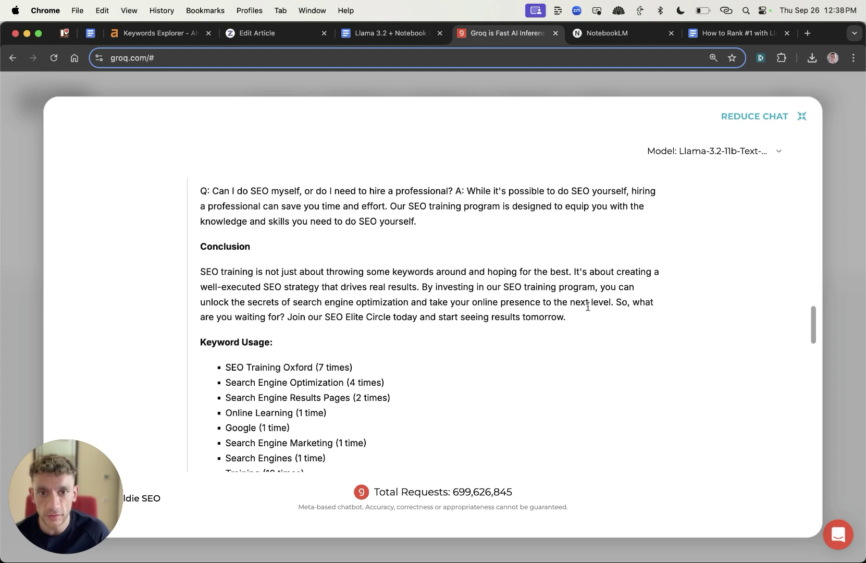
left_click_drag(588, 307, 498, 241)
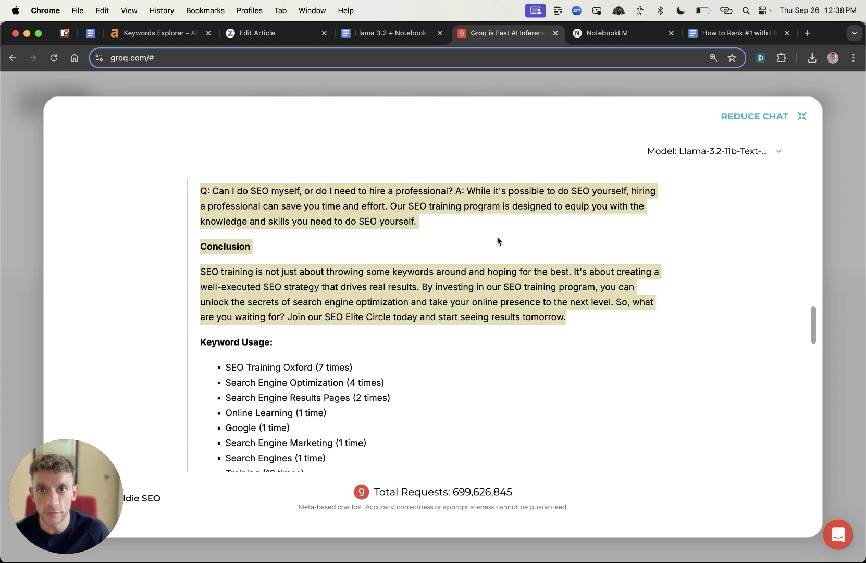
left_click(276, 40)
Step: Paste the generated article into Zizta's empty editor and rescore it
left_click(426, 301)
key("super+v")
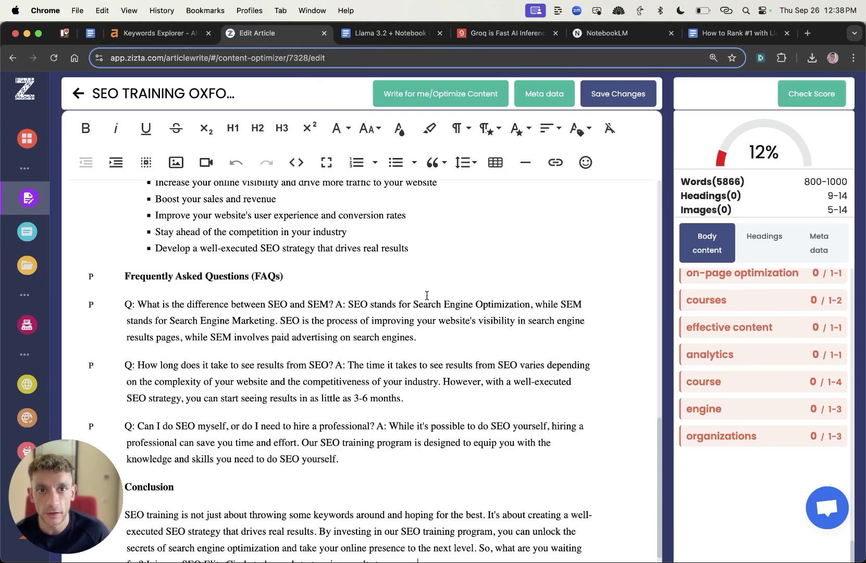
left_click(808, 94)
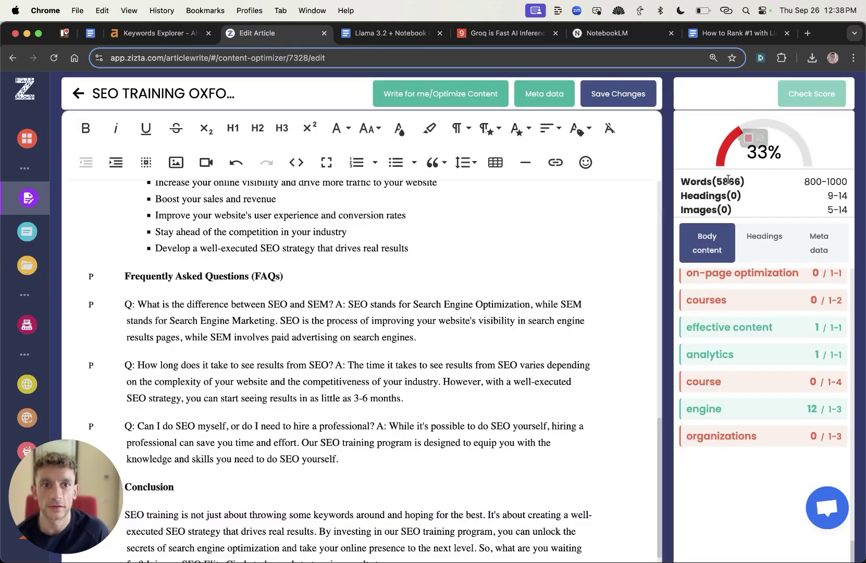
Step: Select the article title line and make 'What is SEO Training?' an H2 heading
scroll(716, 339, "up", 15)
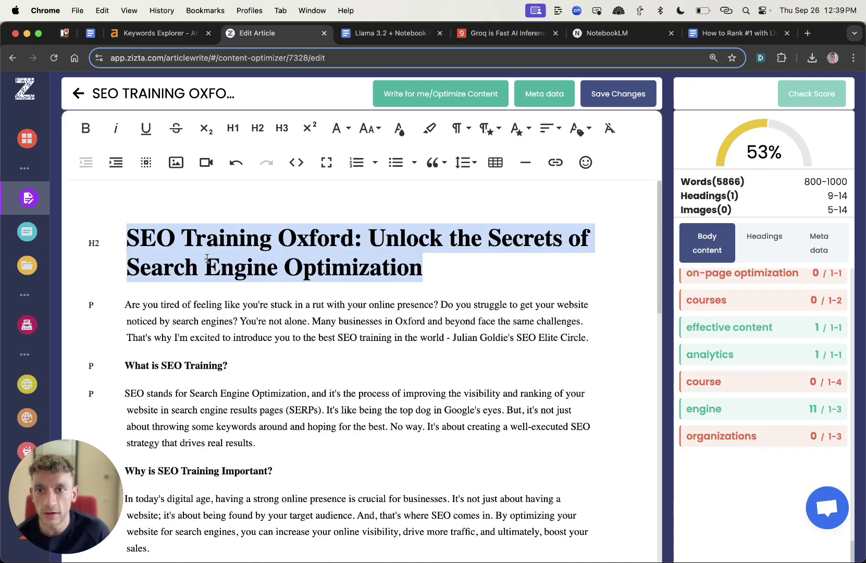
left_click(207, 258)
left_click_drag(473, 257, 107, 248)
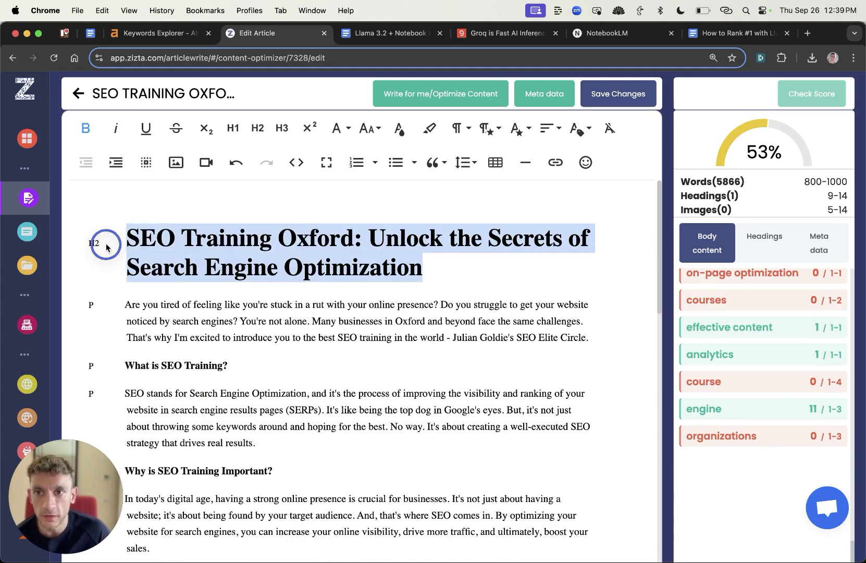
triple_click(232, 240)
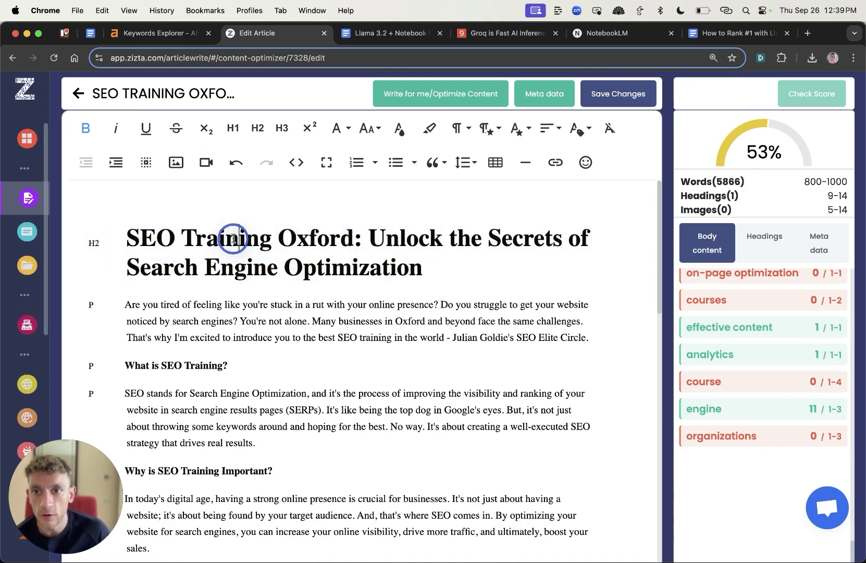
triple_click(191, 365)
left_click(258, 127)
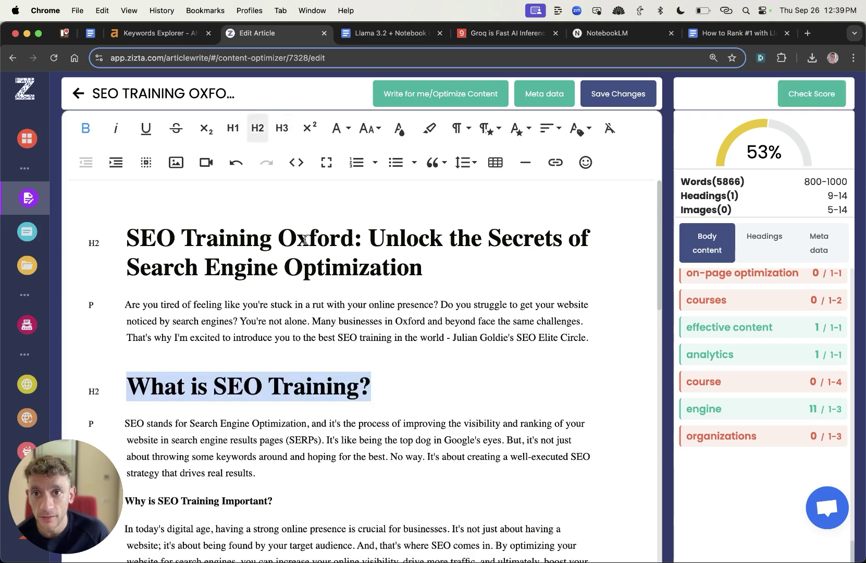
Step: Make 'Why is SEO Training Important?' and the what-to-expect title H2 headings, then rescore
scroll(201, 358, "down", 5)
triple_click(189, 336)
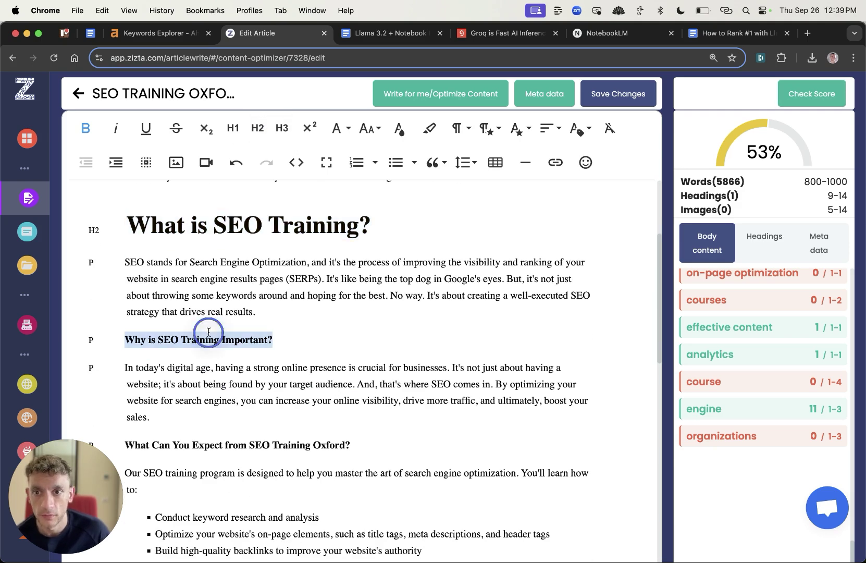
left_click(257, 127)
scroll(280, 324, "down", 3)
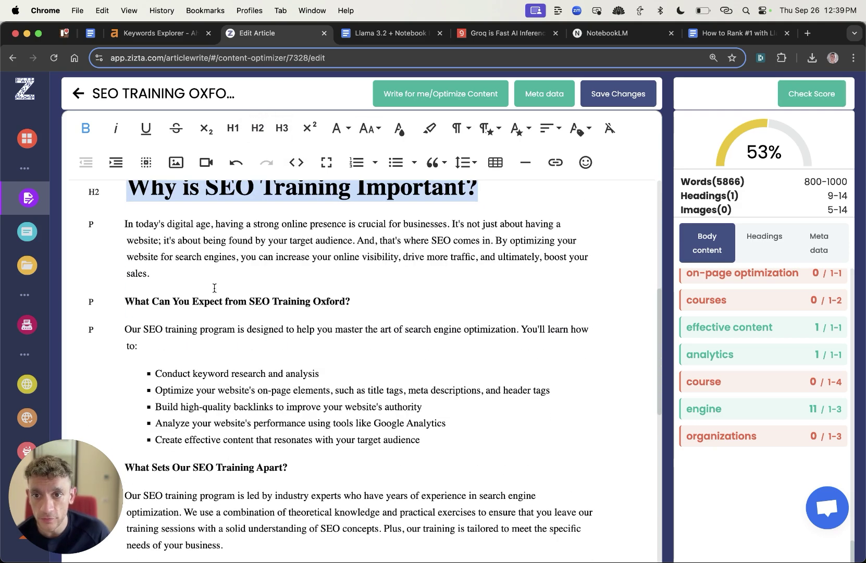
triple_click(216, 300)
left_click(257, 128)
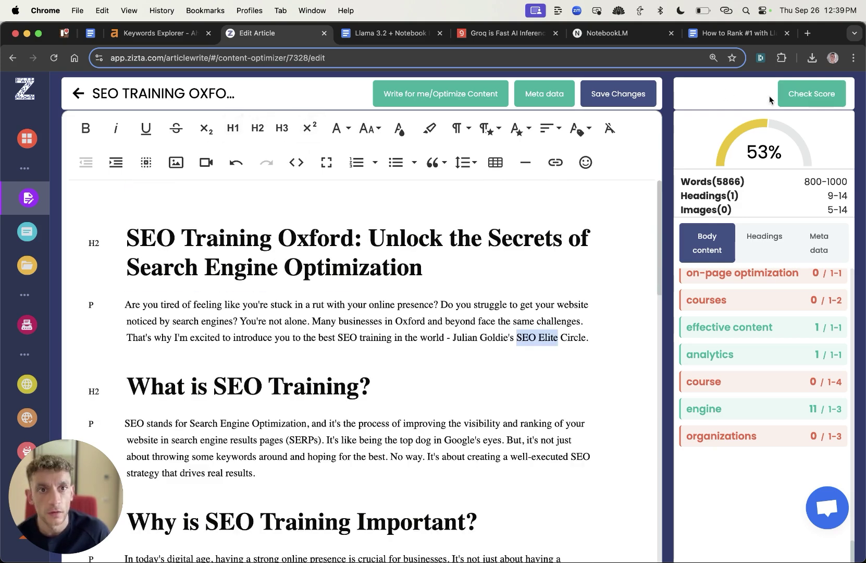
left_click(812, 94)
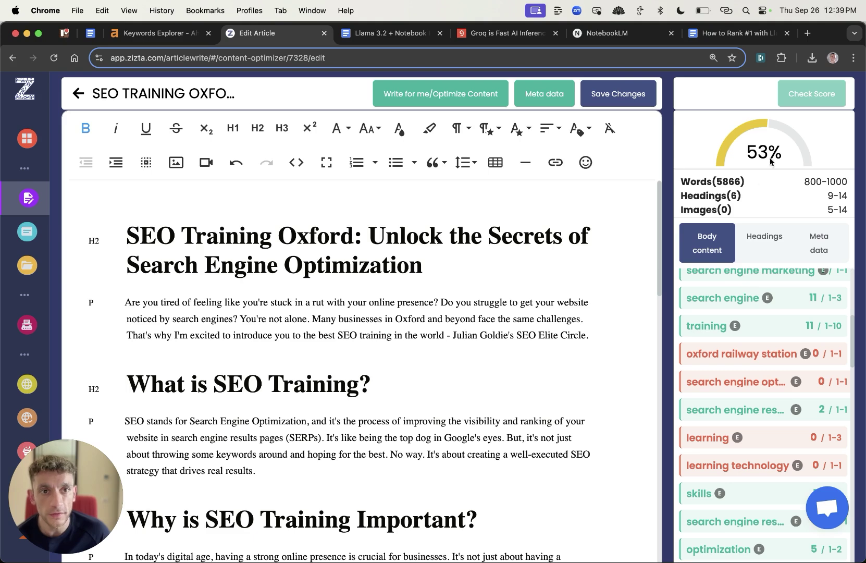
Step: Note the 53% score and copy the entire article text from the editor
left_click_drag(739, 158, 818, 145)
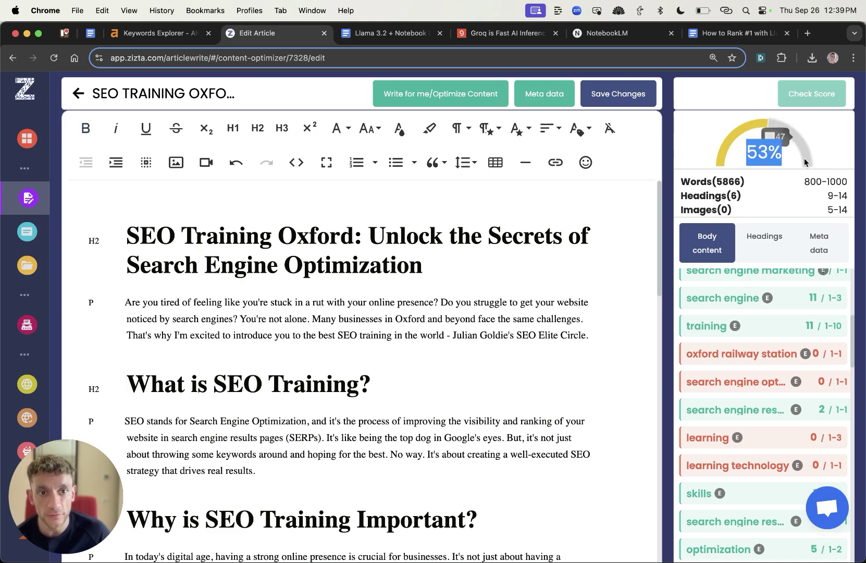
scroll(773, 352, "down", 5)
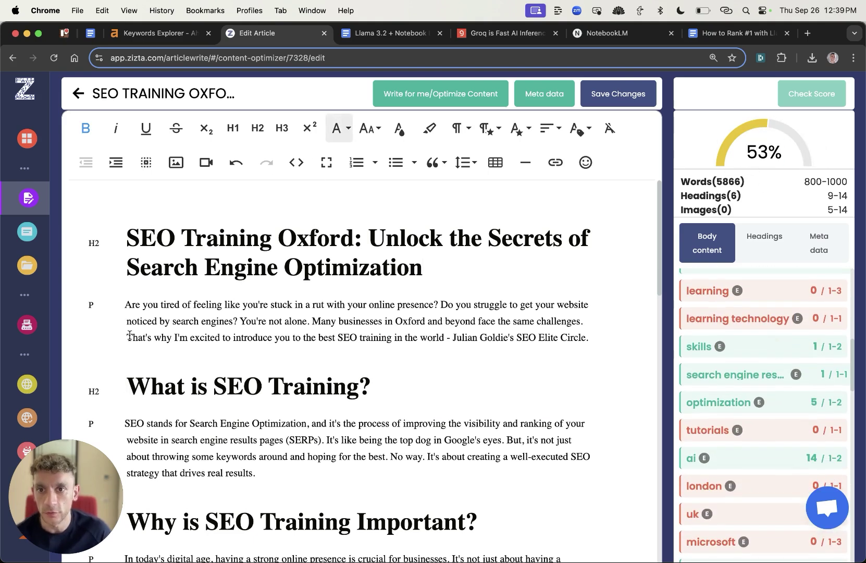
key("super+a")
key("super+c")
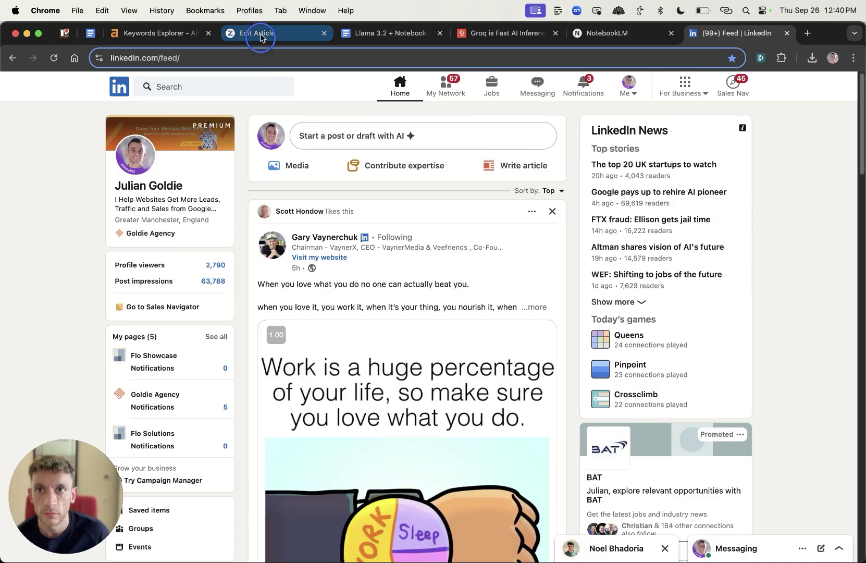
Step: Inspect the seo training oxford keyword and the score's missing 47 points
left_click(257, 33)
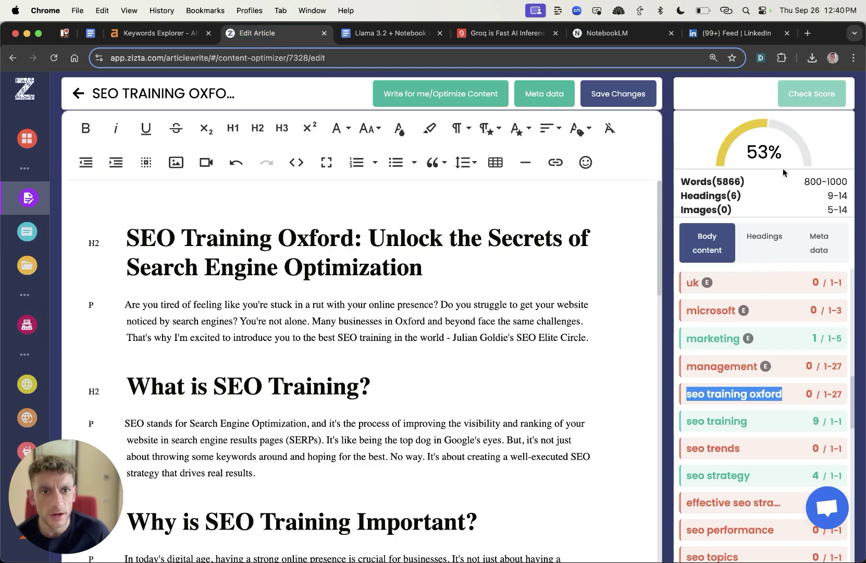
left_click(790, 158)
left_click_drag(790, 158, 764, 152)
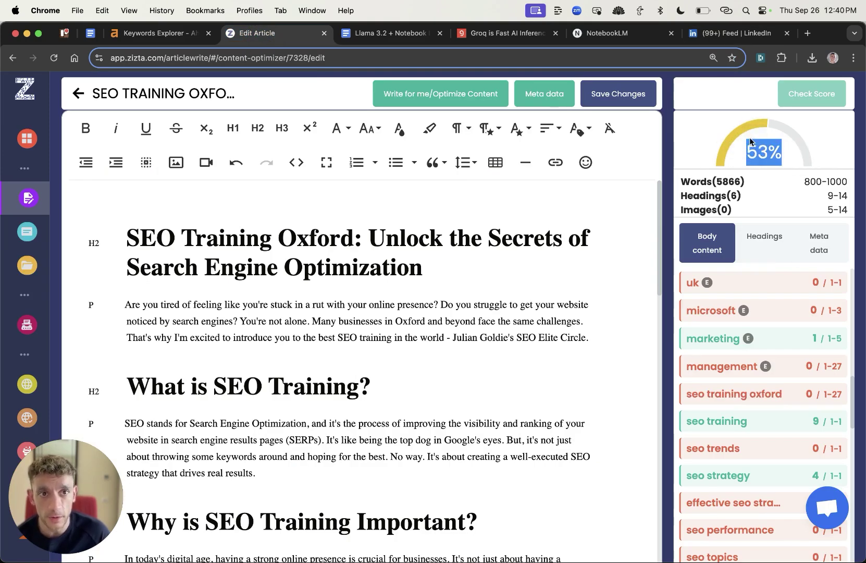
scroll(396, 366, "down", 1)
scroll(386, 360, "up", 1)
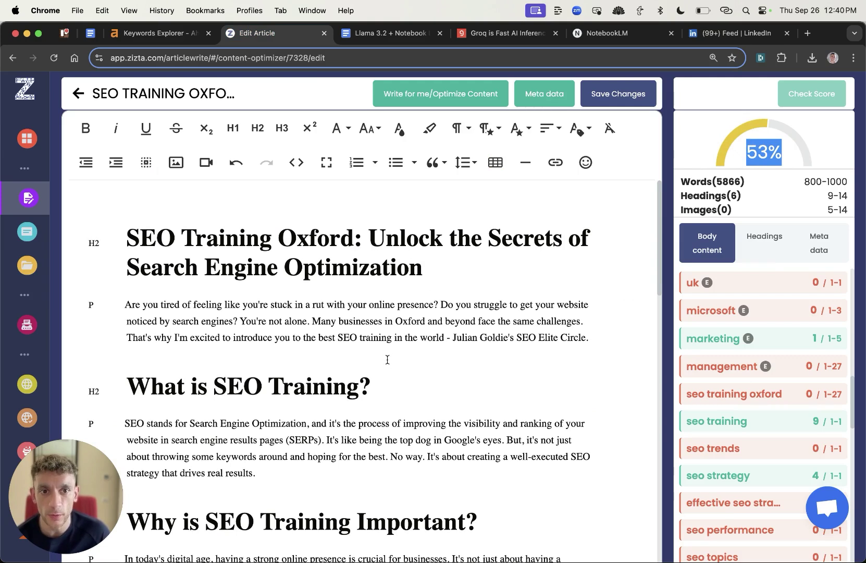
left_click(770, 148)
left_click(801, 151)
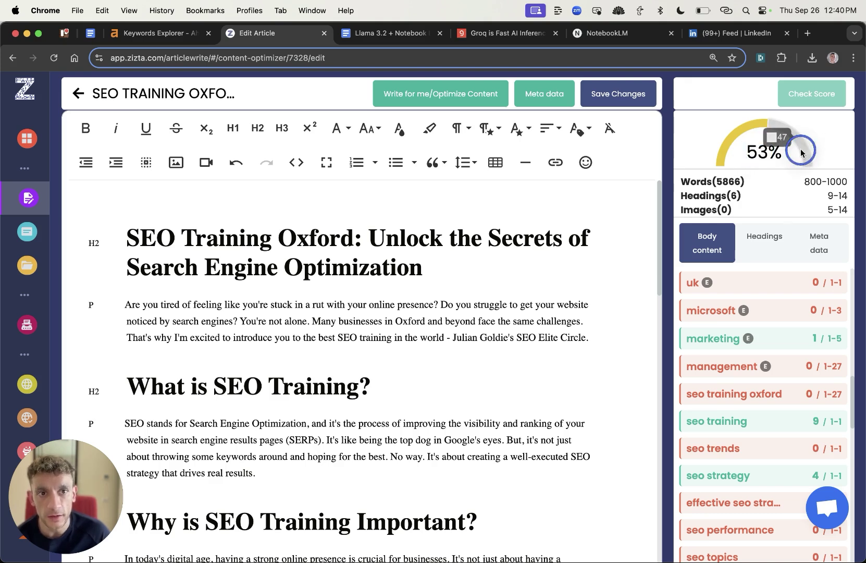
left_click(746, 35)
Step: Start a new LinkedIn article and paste the full Zizta SEO Training Oxford article into its body
left_click(342, 146)
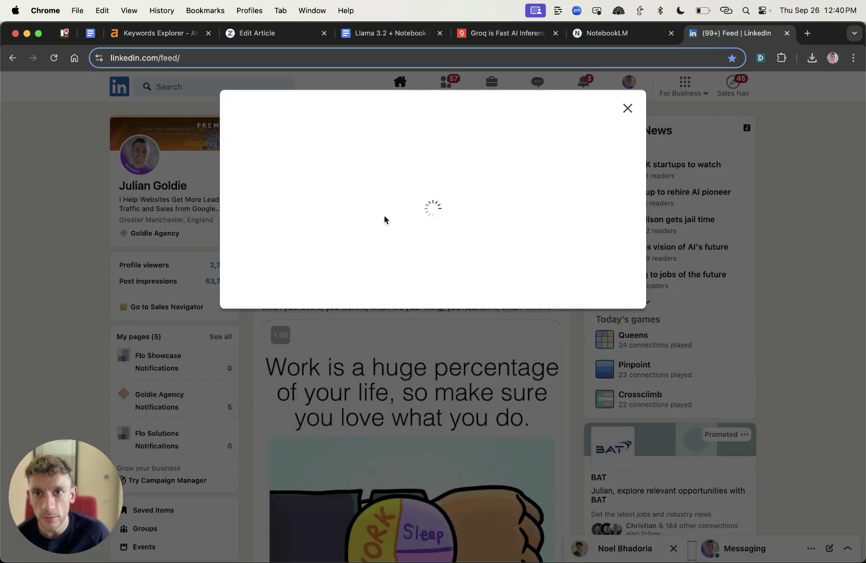
key("Escape")
left_click(509, 173)
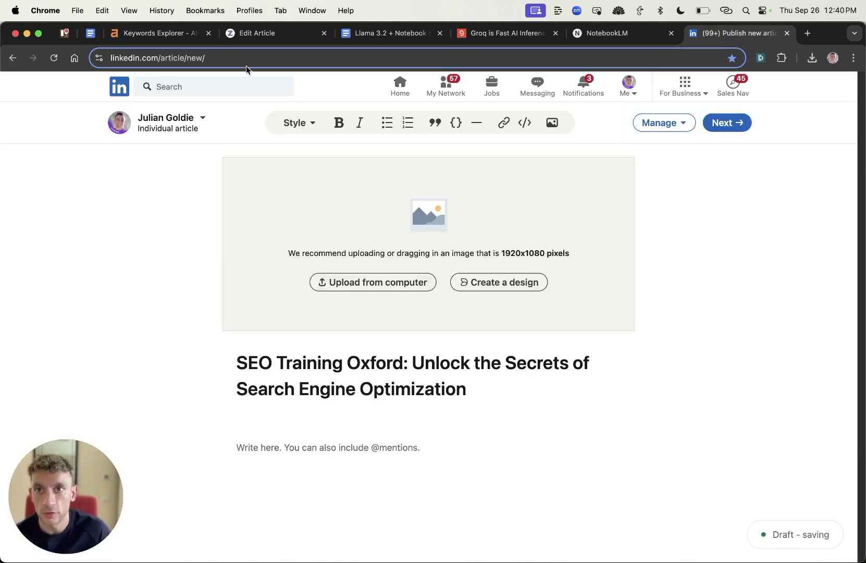
left_click(266, 36)
left_click(277, 415)
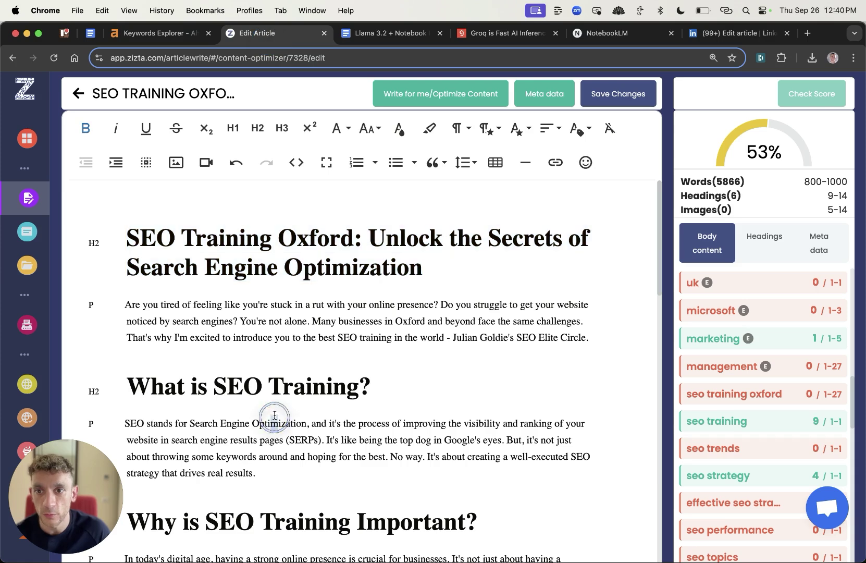
key("super+a")
left_click(128, 296)
key("super+9")
left_click(321, 448)
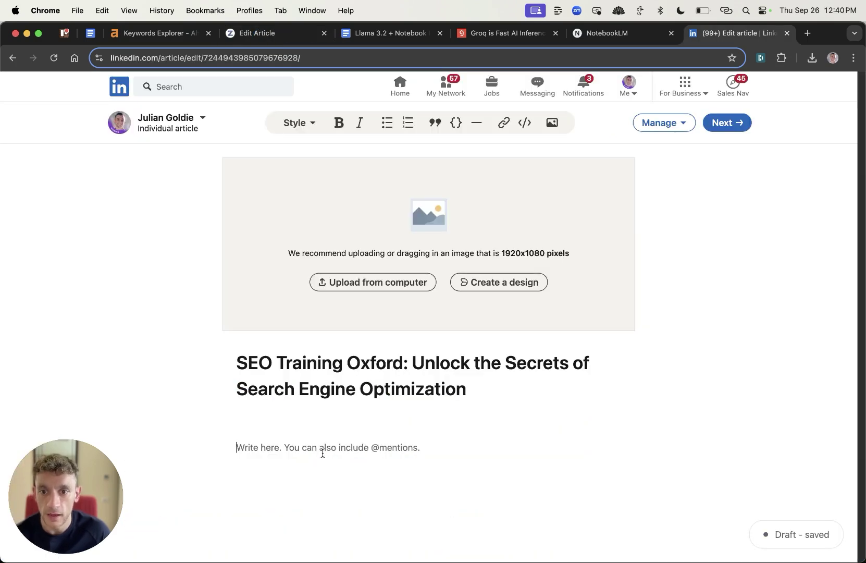
key("super+v")
key("super+a")
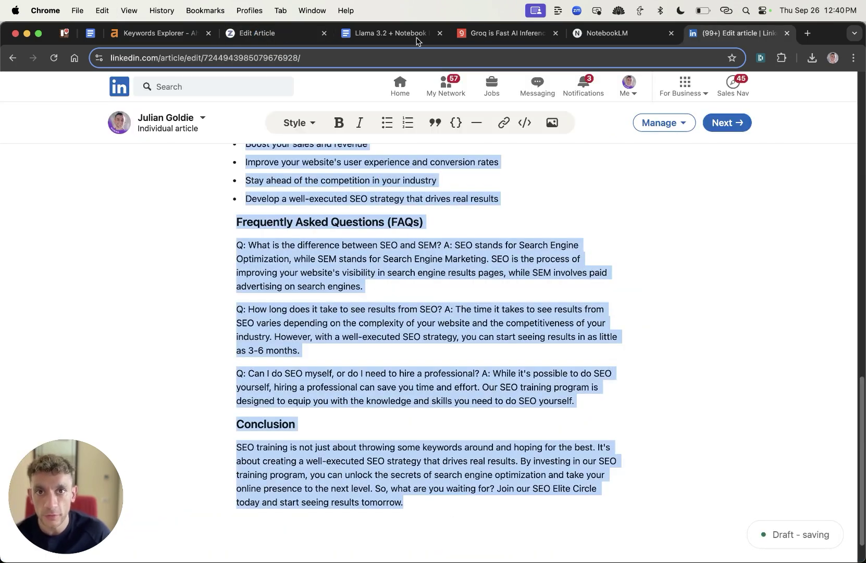
left_click(603, 33)
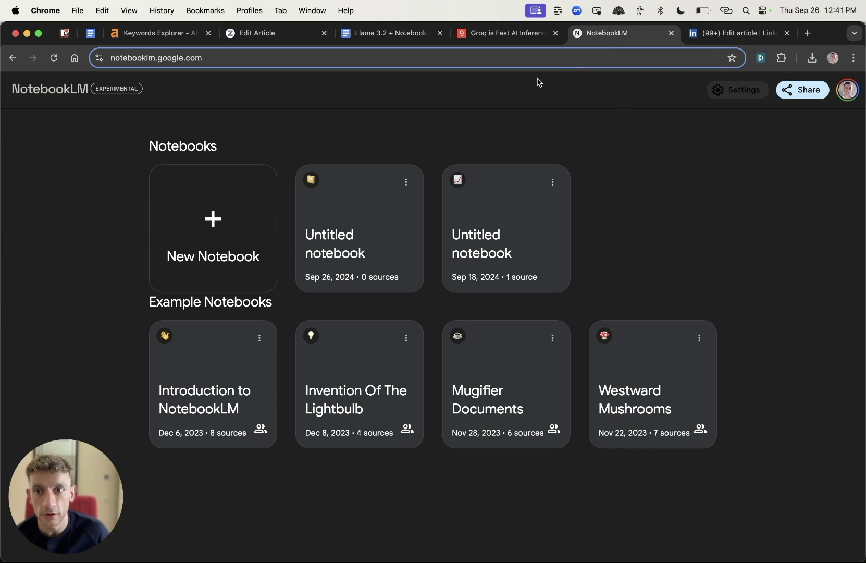
Step: Create a new notebook with the copied article text pasted in as its source
left_click(212, 231)
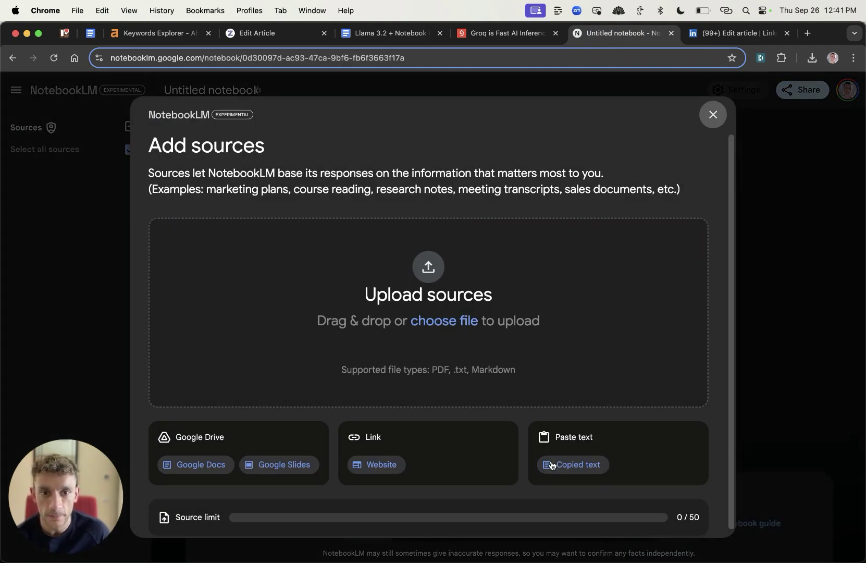
left_click(565, 443)
left_click(418, 332)
key("super+v")
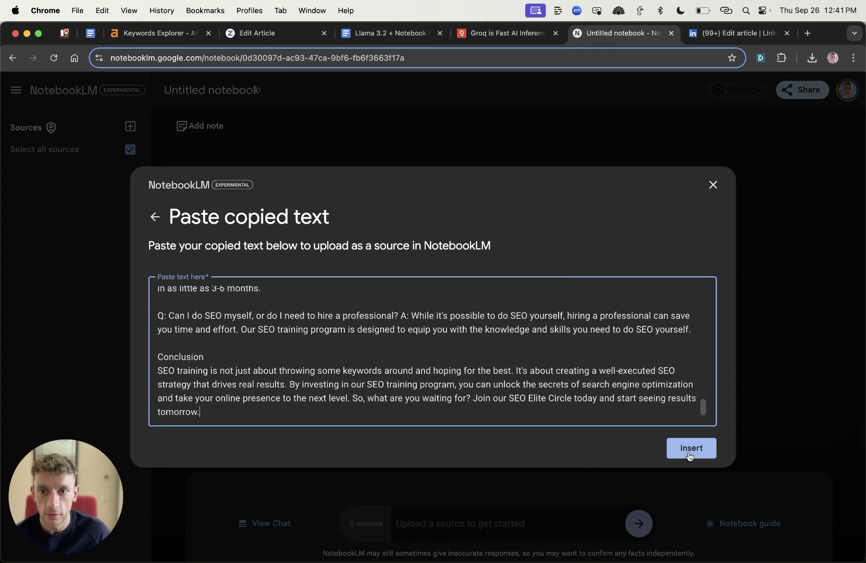
left_click(691, 448)
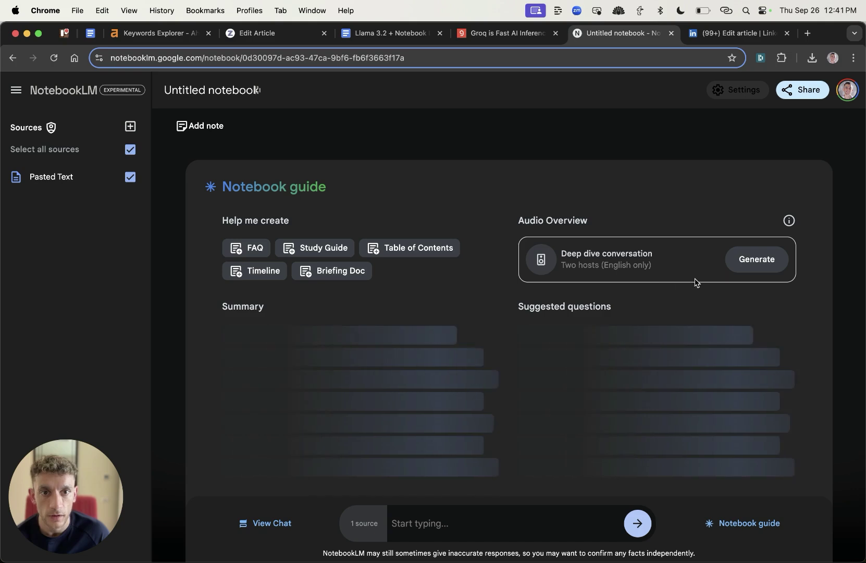
Step: Generate the Deep dive conversation audio overview and an FAQ from the source
left_click_drag(562, 262, 656, 264)
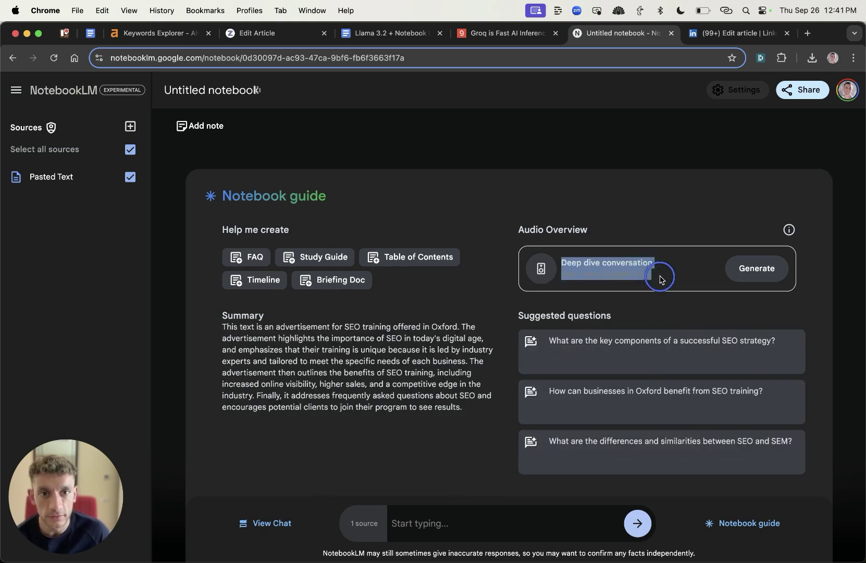
left_click(704, 292)
left_click(757, 269)
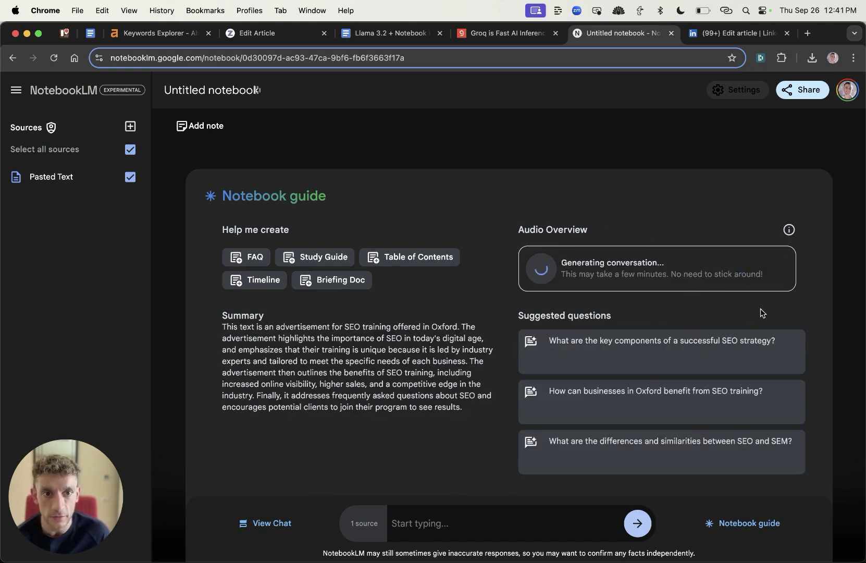
left_click(244, 258)
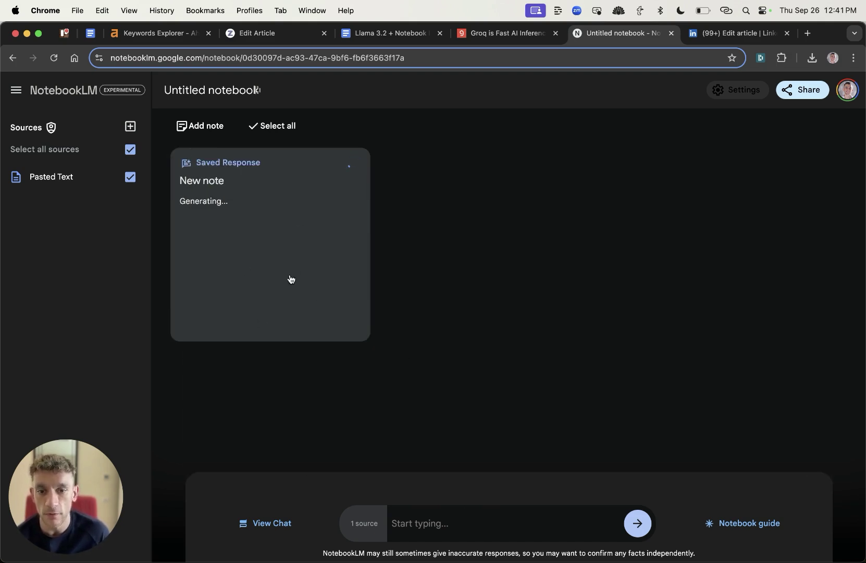
Step: Check the FAQ heading and first question in the LinkedIn article draft
key("ctrl+Tab")
scroll(327, 251, "up", 2)
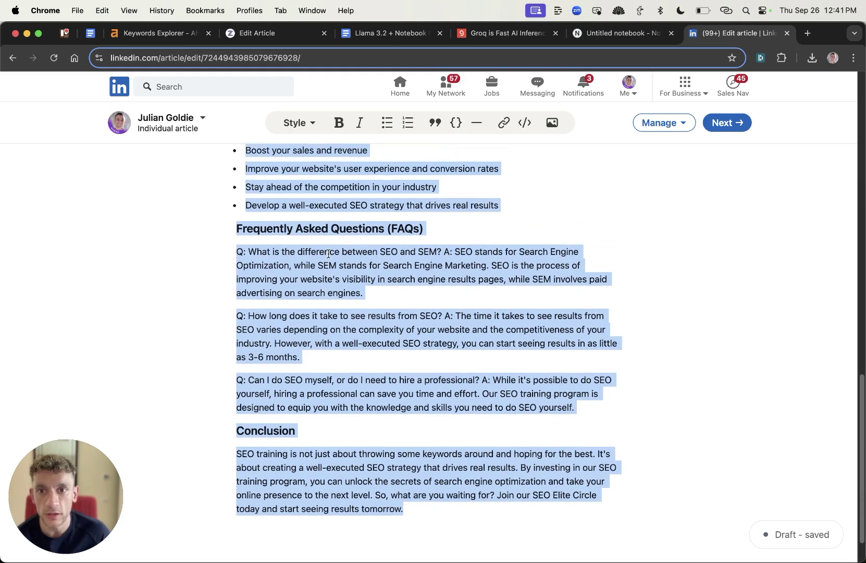
left_click(305, 210)
left_click_drag(292, 229, 452, 252)
left_click(453, 245)
Step: Select the generated SEO Training FAQ in NotebookLM and open it as a saved note
key("ctrl+shift+Tab")
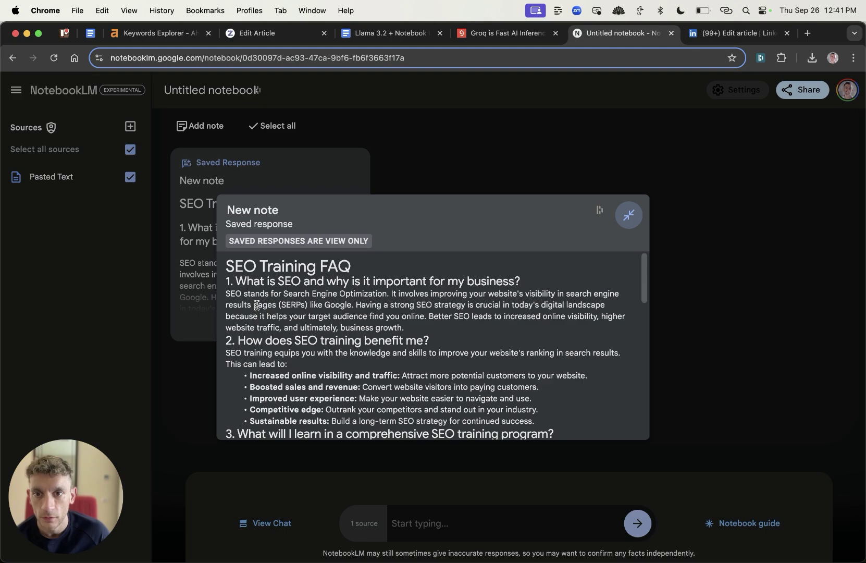
left_click_drag(228, 284, 406, 305)
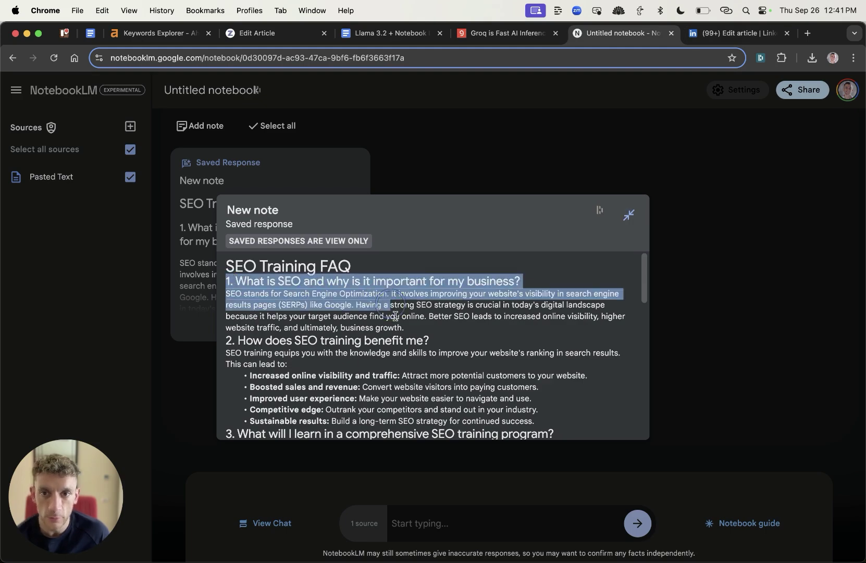
scroll(452, 399, "down", 10)
left_click(611, 431, "shift")
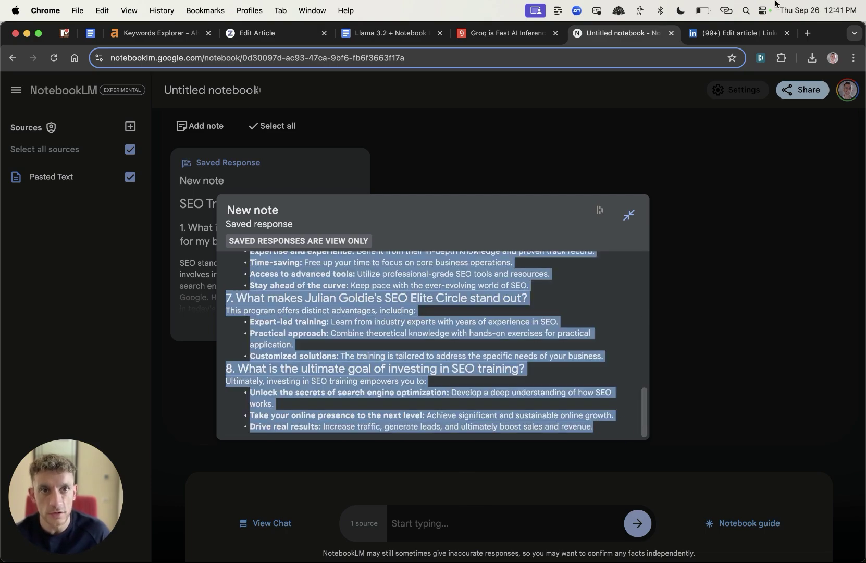
key("ctrl+Tab")
scroll(418, 441, "down", 15)
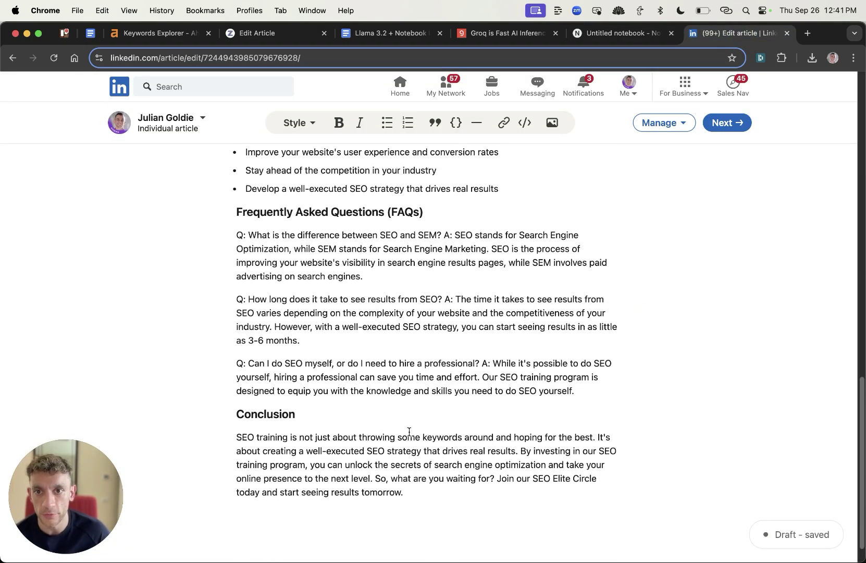
left_click(593, 33)
left_click(699, 251)
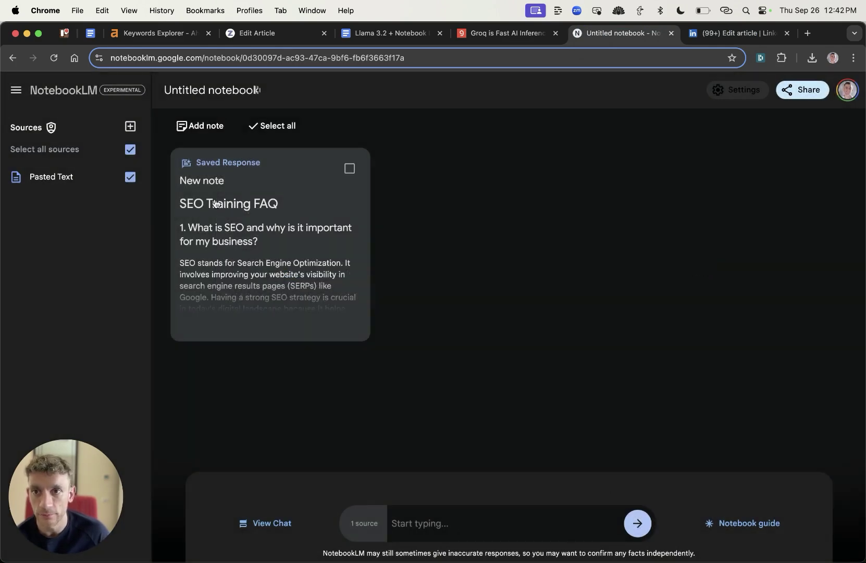
left_click(307, 255)
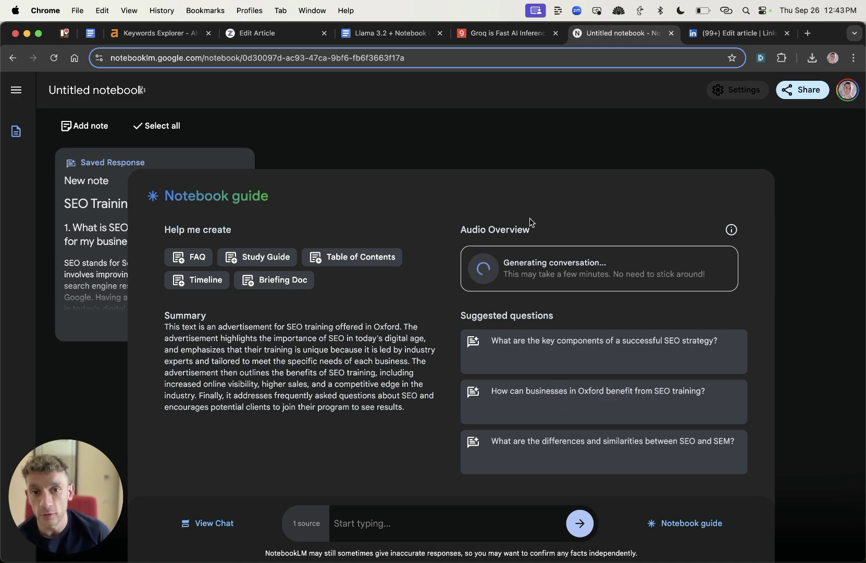
Step: Glance at the LinkedIn draft, then return to NotebookLM while the audio overview generates
left_click(737, 33)
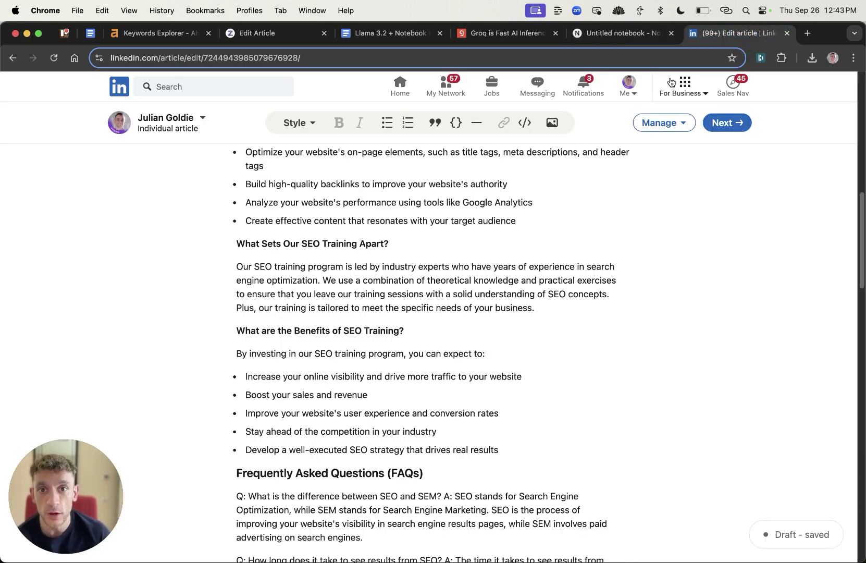
scroll(443, 303, "up", 10)
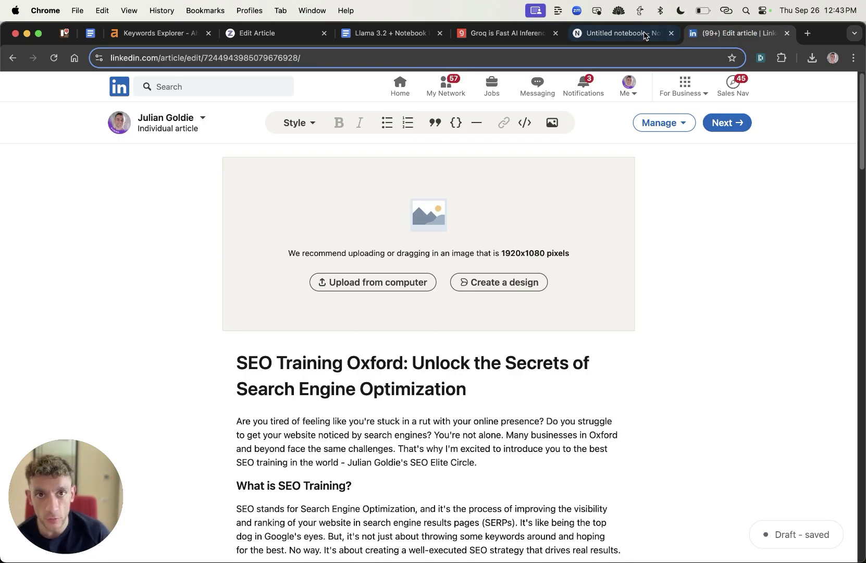
left_click(618, 33)
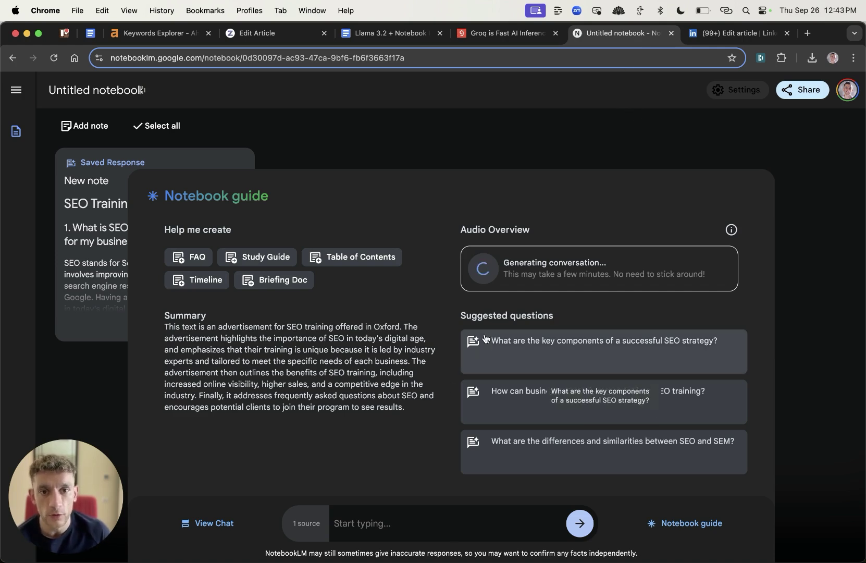
Step: Renumber the Google Docs notes heading to 3 and replace its heading words with 'NOTE'
left_click(388, 32)
scroll(264, 228, "down", 10)
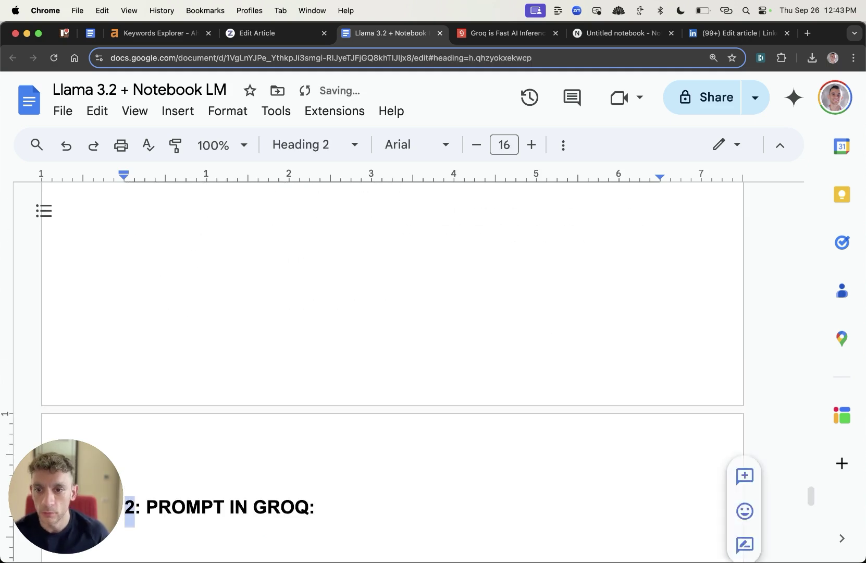
type("3")
scroll(264, 229, "down", 1)
key("Right")
key("Right")
key("shift+alt+Right")
key("shift+alt+Right")
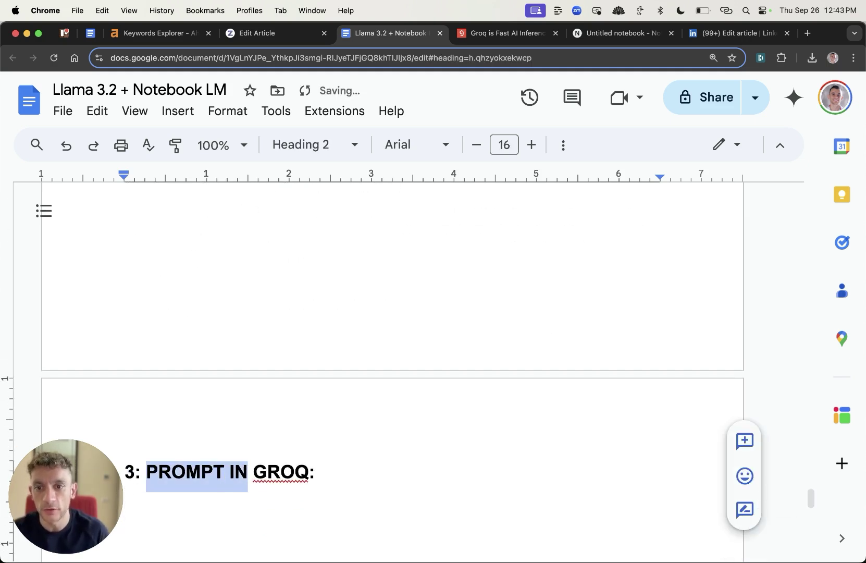
key("shift+alt+Right")
type("NOTE")
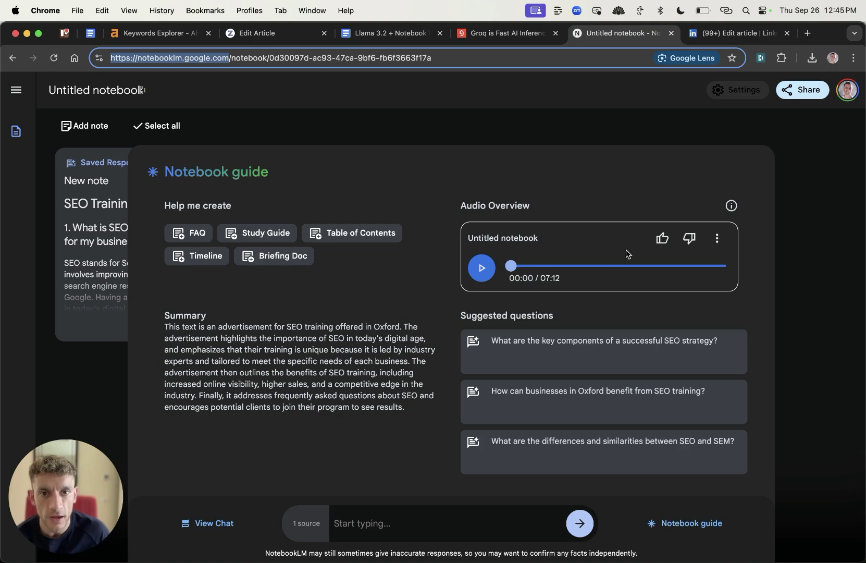
Step: Play the 07:12 audio overview and download it as Untitled notebook (1).wav
left_click(482, 269)
key("XF86AudioRaiseVolume")
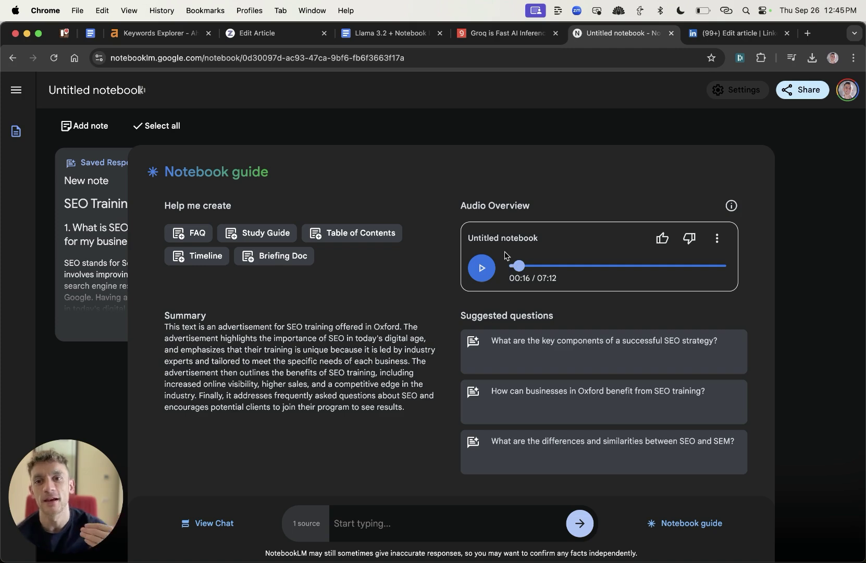
left_click(718, 239)
left_click(793, 300)
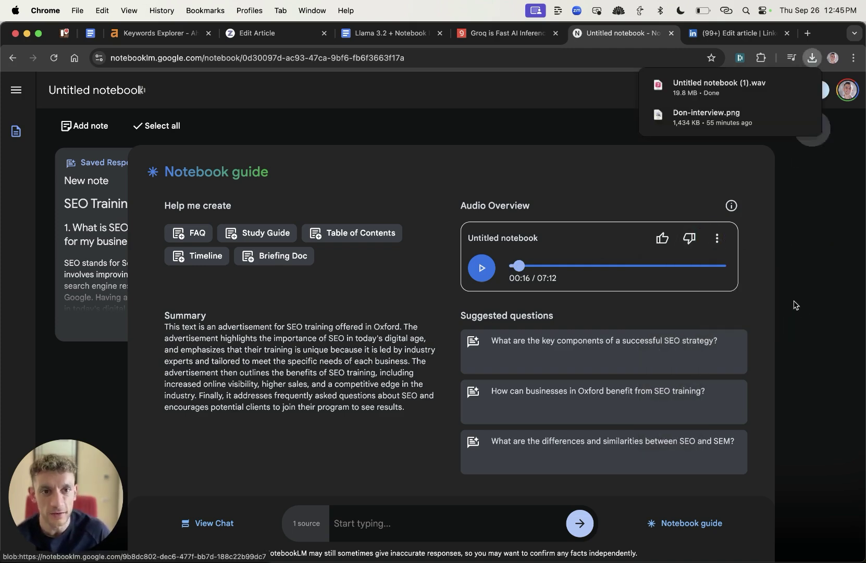
Step: Go to soundcloud.com in a new browser tab
left_click(733, 37)
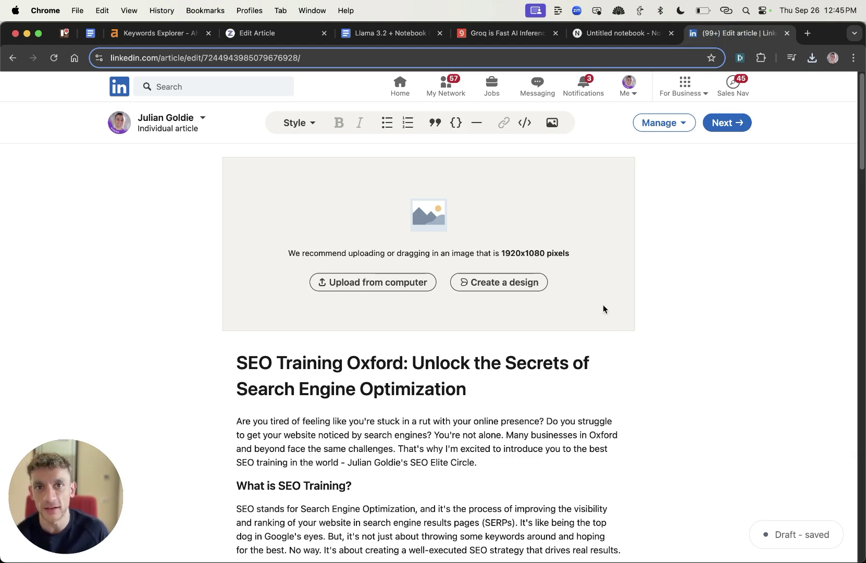
key("super+t")
type("soundcloud.com")
key("Return")
Step: Sign in to SoundCloud to reach the Discover page, then open a new tab for searching
left_click(557, 31)
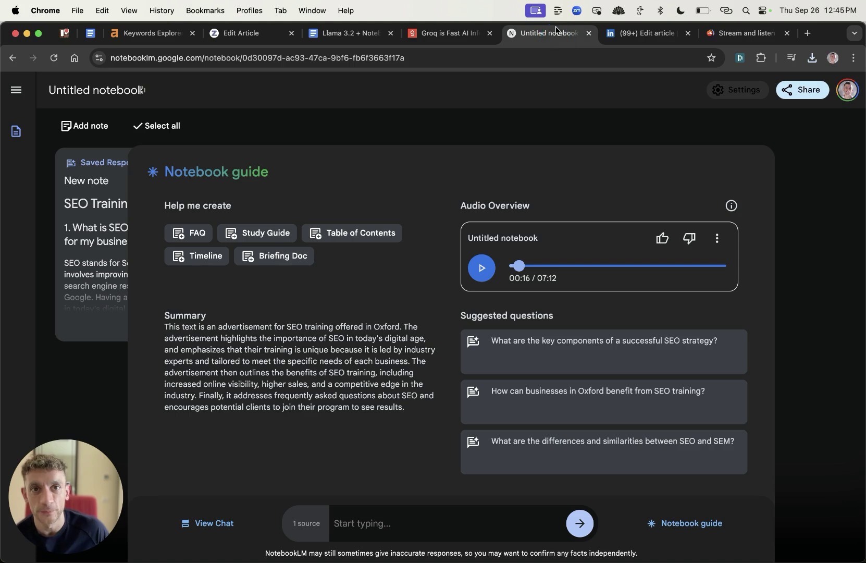
left_click(713, 33)
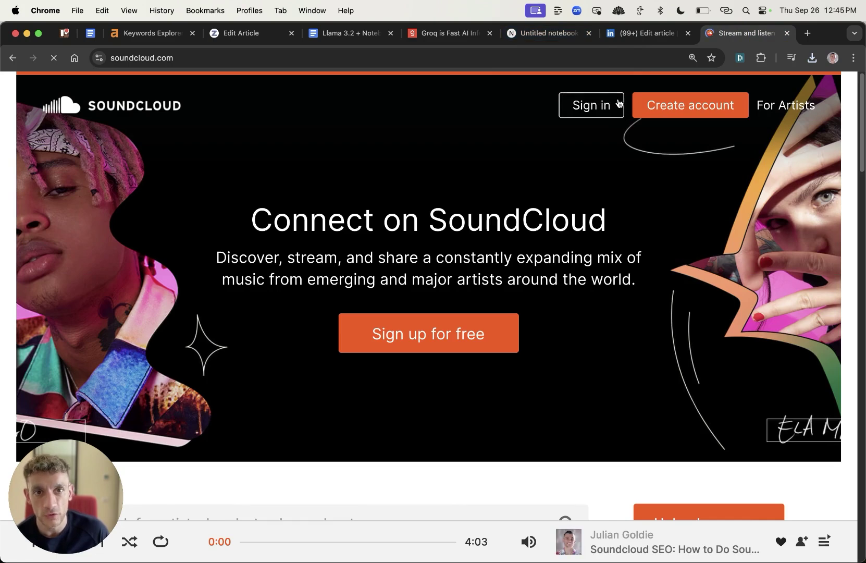
left_click(602, 102)
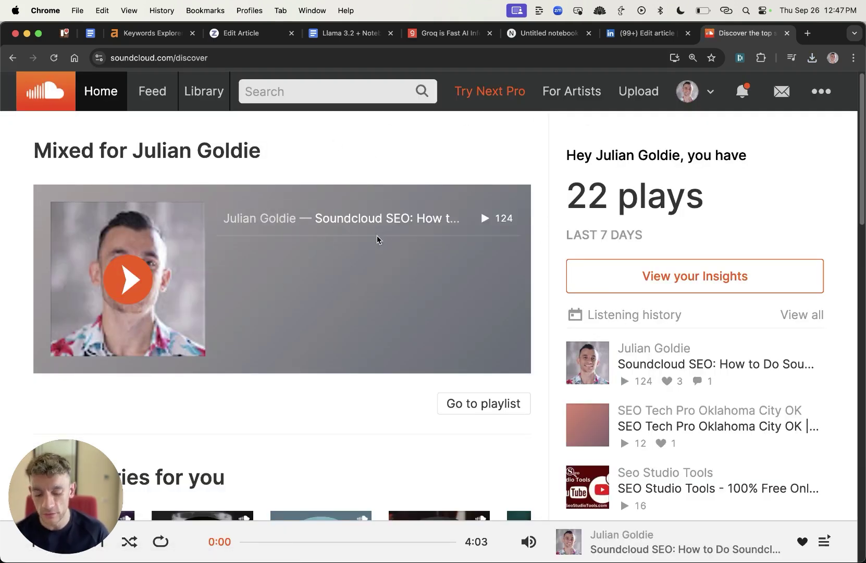
key("super+t")
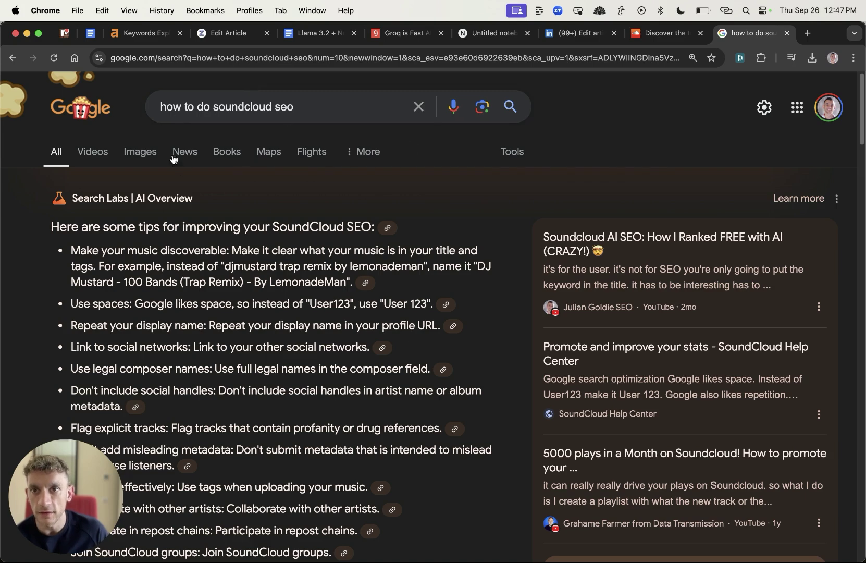
Step: Highlight the 'How to Do Soundcloud SEO' SoundCloud result in Google, then close the results tab
scroll(217, 218, "down", 10)
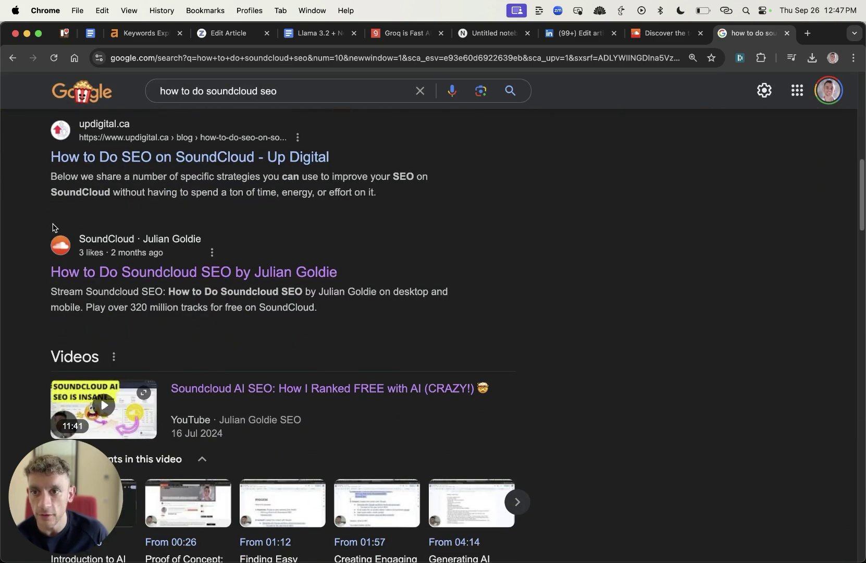
left_click(236, 271)
left_click_drag(320, 329, 175, 251)
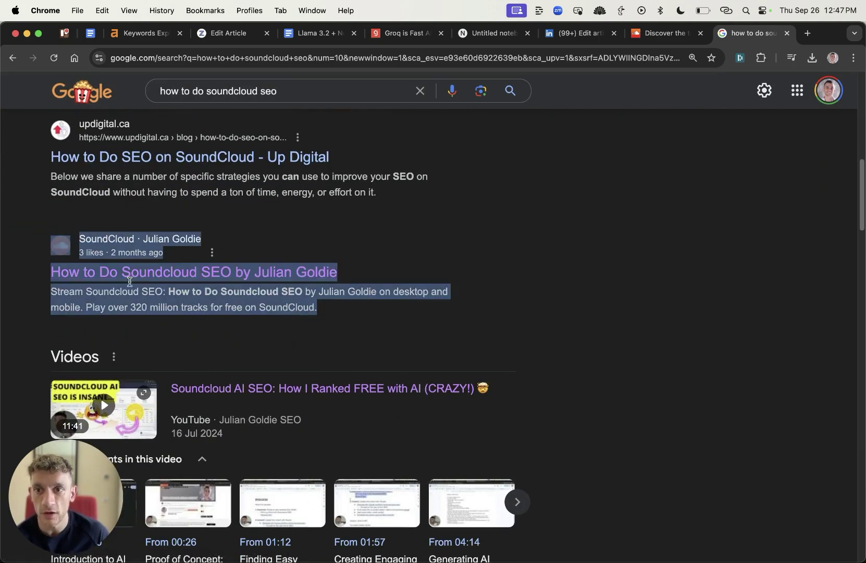
left_click_drag(35, 251, 371, 306)
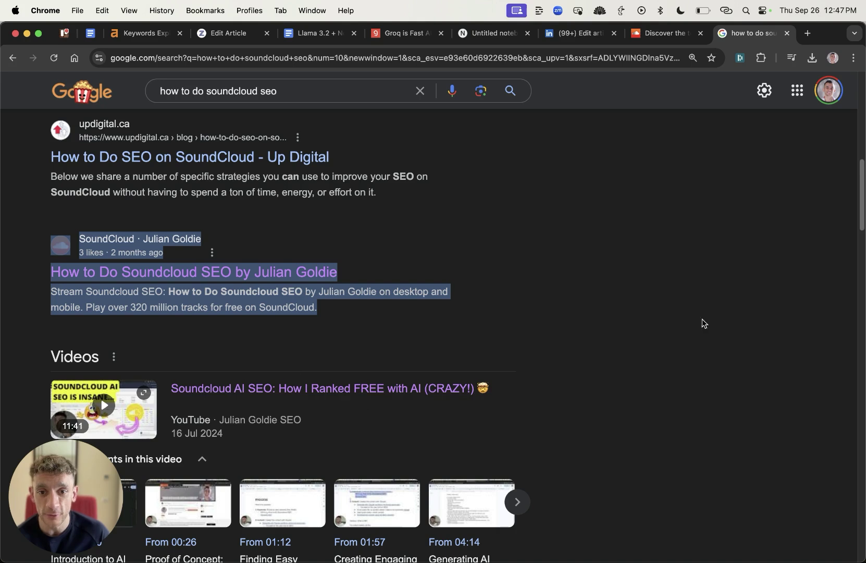
left_click(670, 283)
key("super+w")
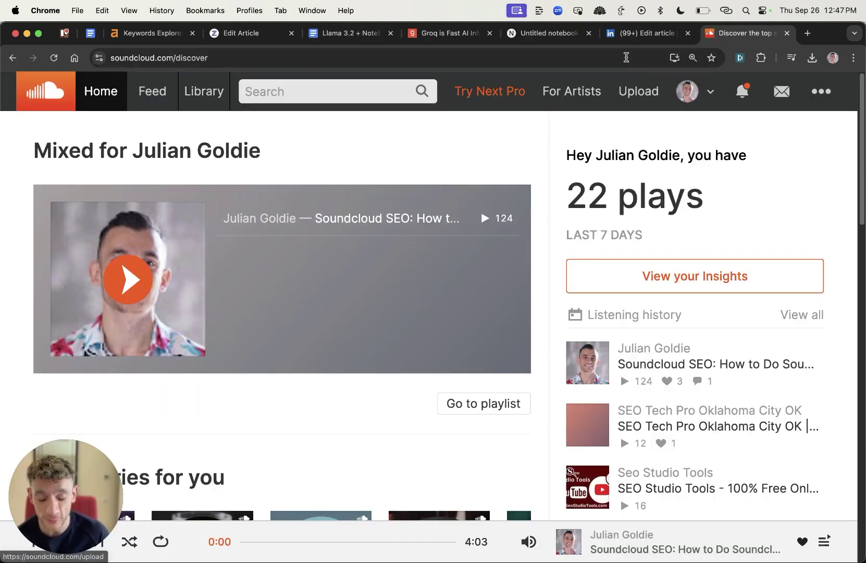
Step: Upload the audio overview to SoundCloud as 'Best SEO Training Oxford' and copy its share link
left_click(637, 89)
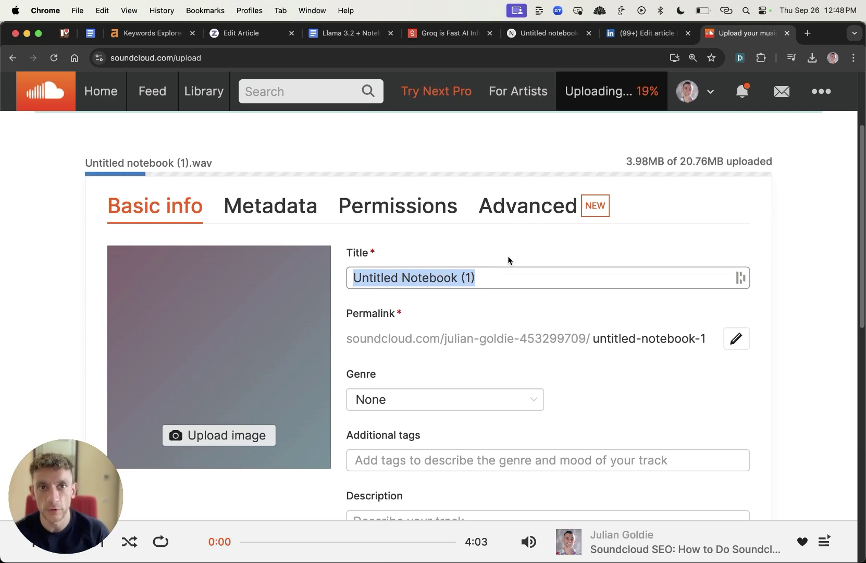
type("Best SEO Training")
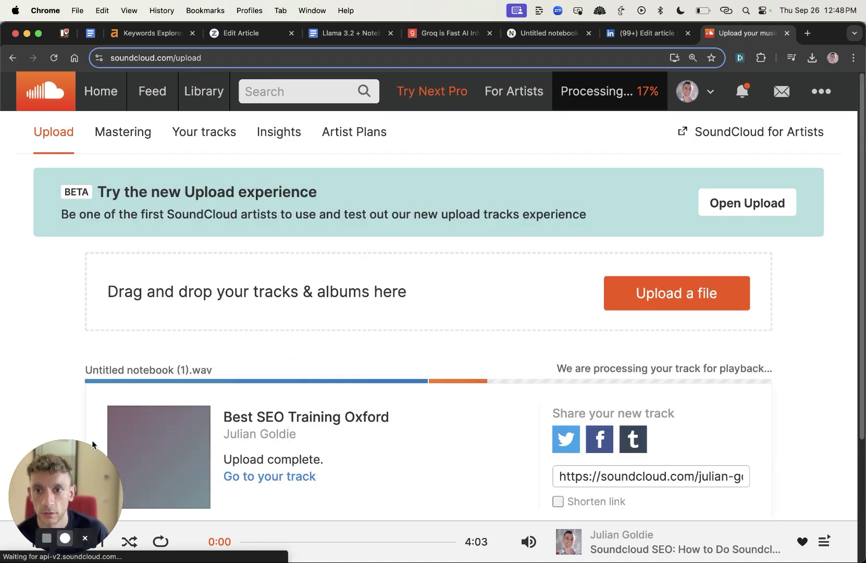
scroll(706, 387, "down", 5)
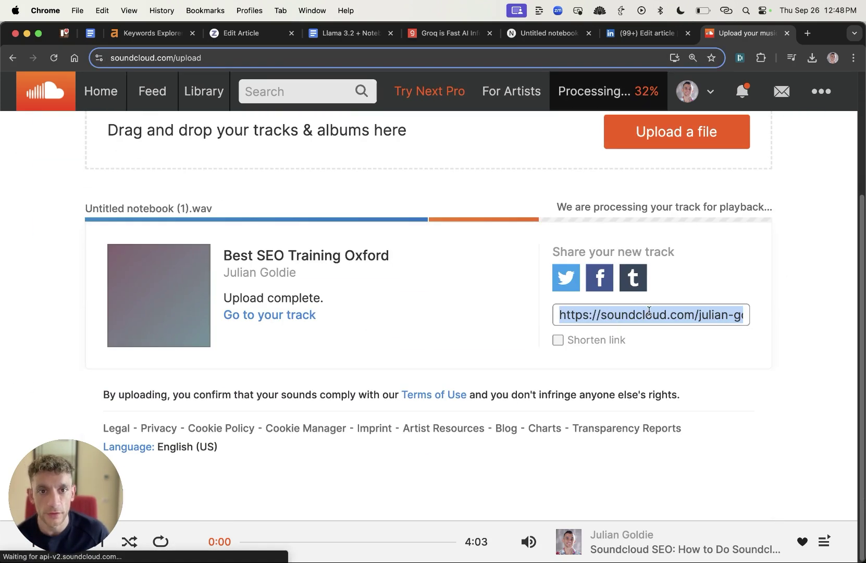
left_click(647, 312)
left_click(641, 30)
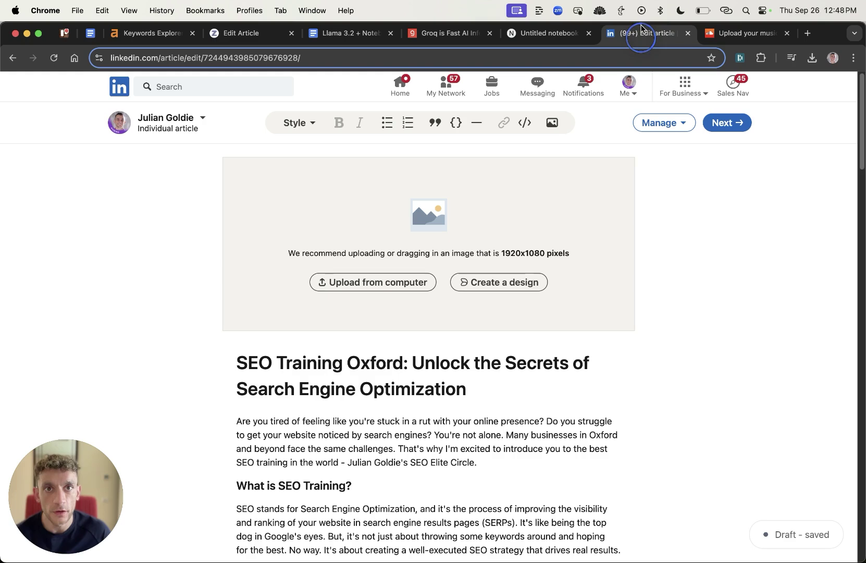
Step: Embed the copied SoundCloud track as a player in the LinkedIn article draft
left_click(525, 123)
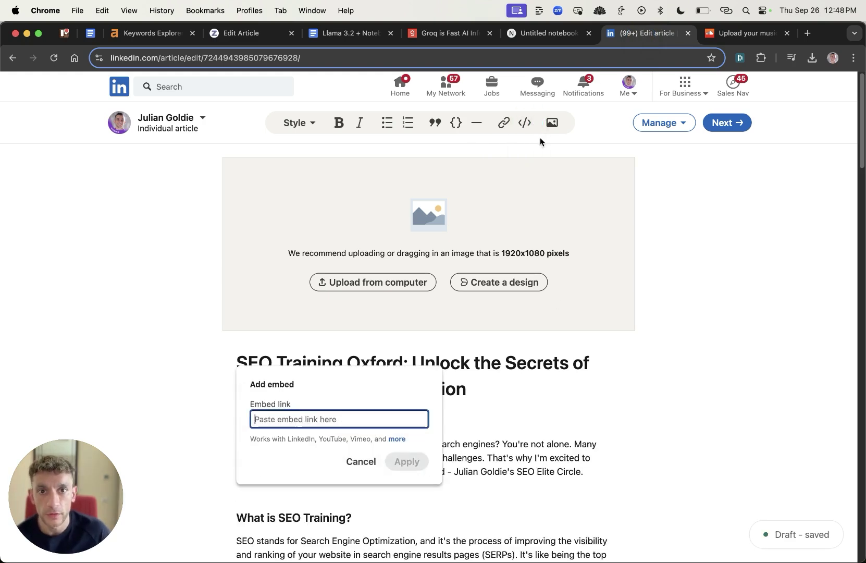
key("super+v")
left_click(407, 462)
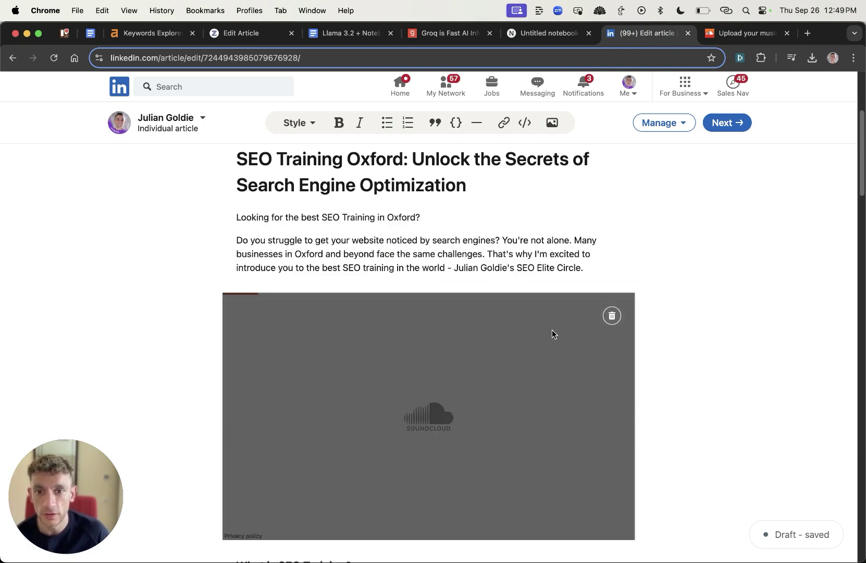
scroll(678, 319, "down", 2)
left_click(259, 361)
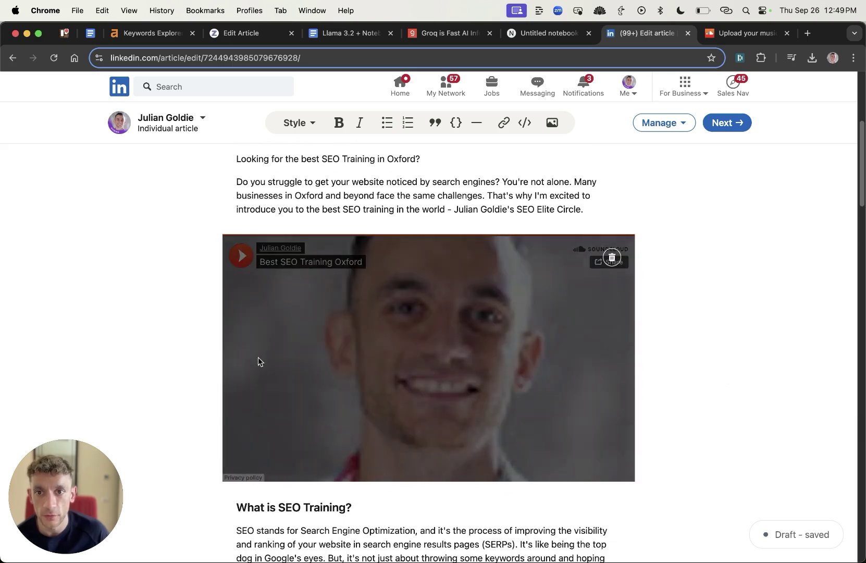
scroll(521, 273, "up", 5)
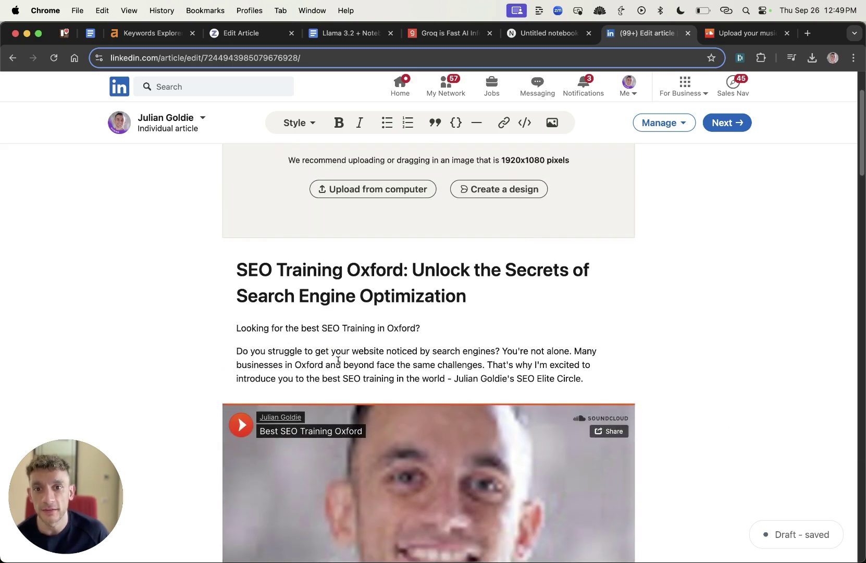
scroll(470, 367, "down", 7)
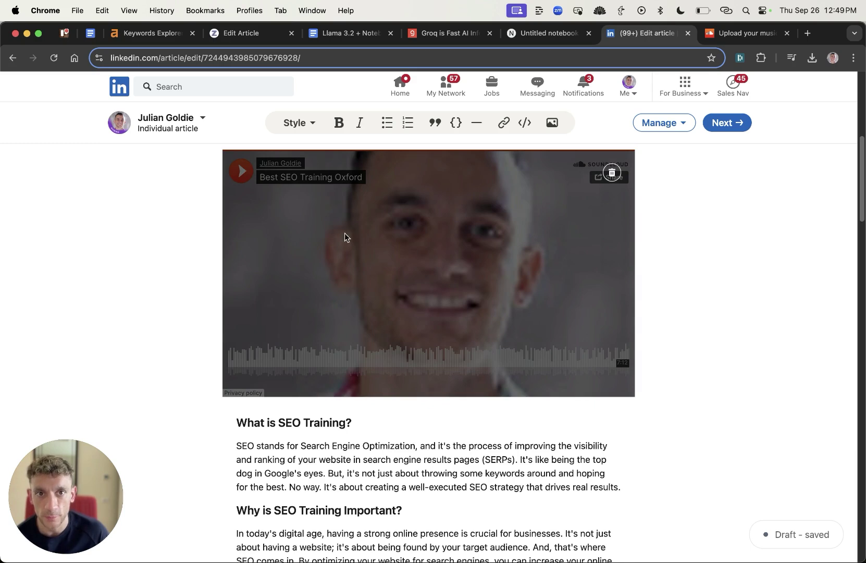
Step: Open a preview of the article draft from the Manage menu
key("ctrl+Tab")
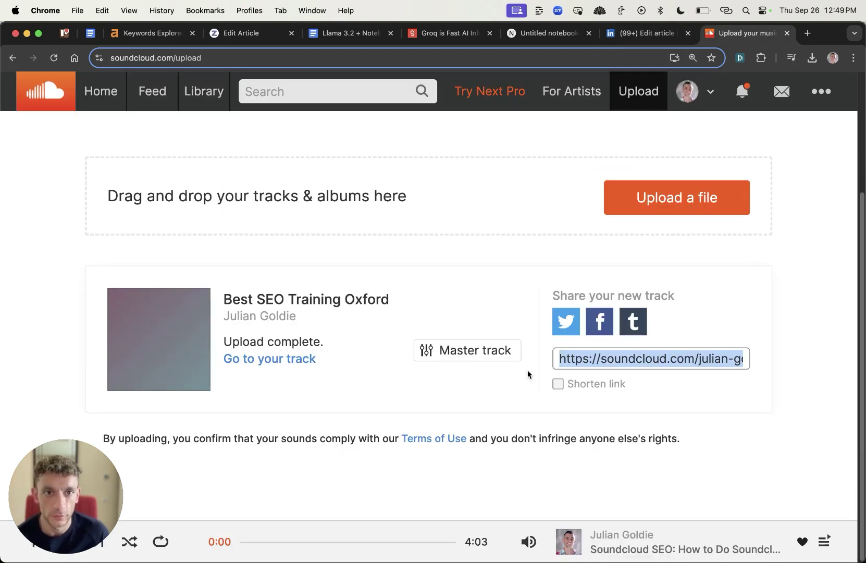
key("ctrl+shift+Tab")
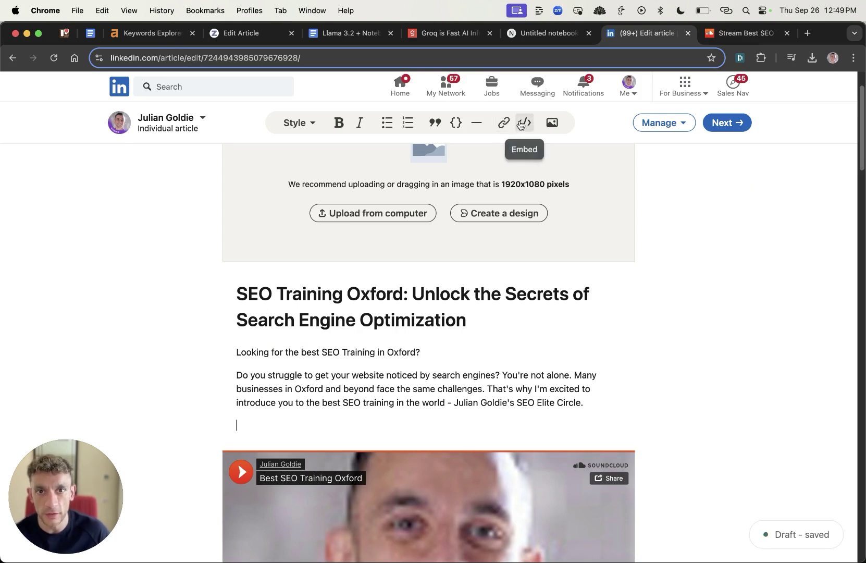
left_click(503, 122)
scroll(270, 408, "down", 2)
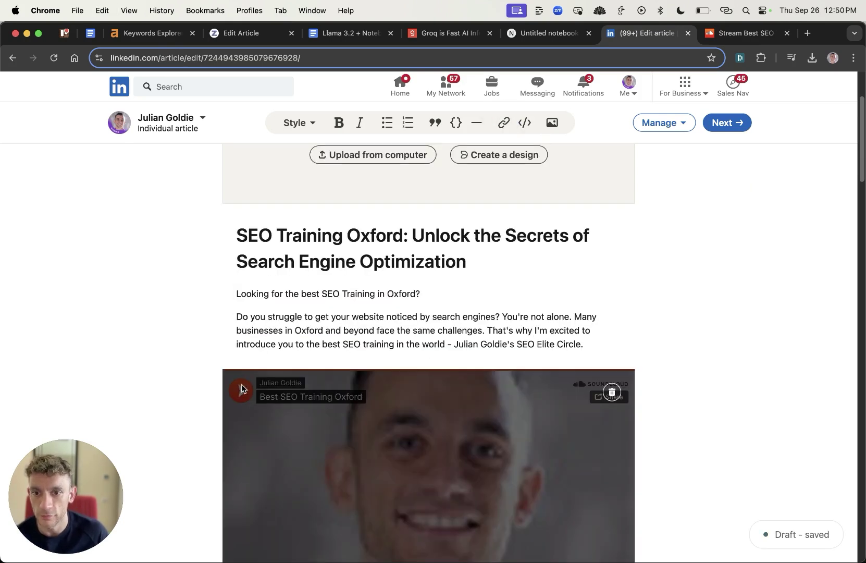
scroll(428, 261, "up", 2)
left_click(664, 122)
left_click(673, 149)
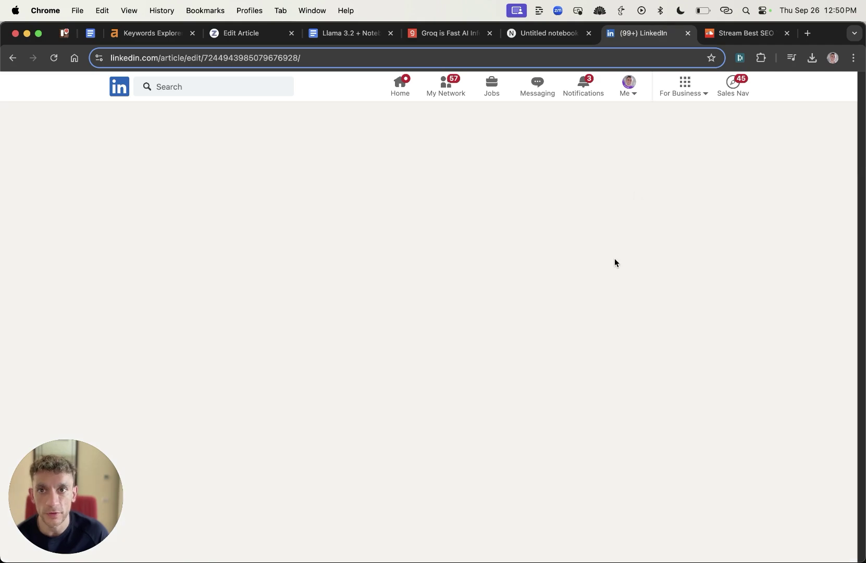
Step: Play and stop the embedded SoundCloud audio, then scroll through the previewed article
left_click(239, 238)
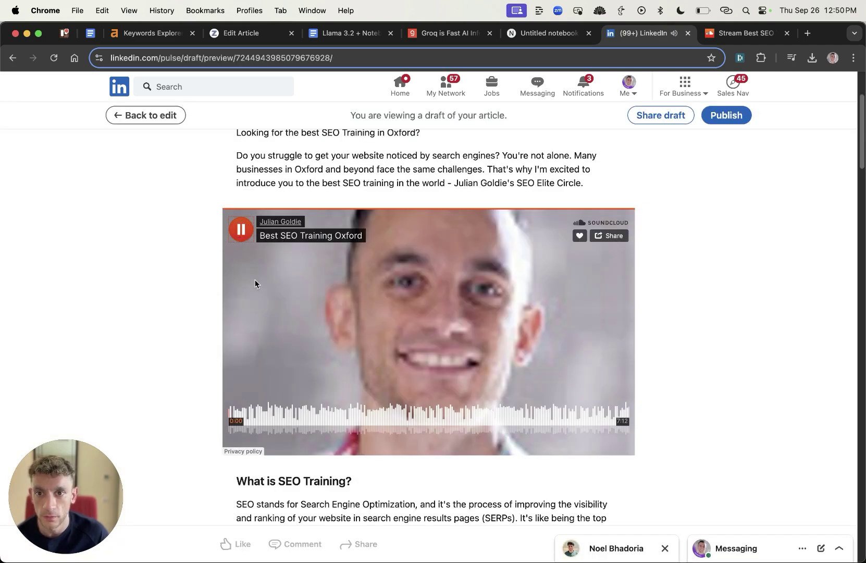
left_click(236, 236)
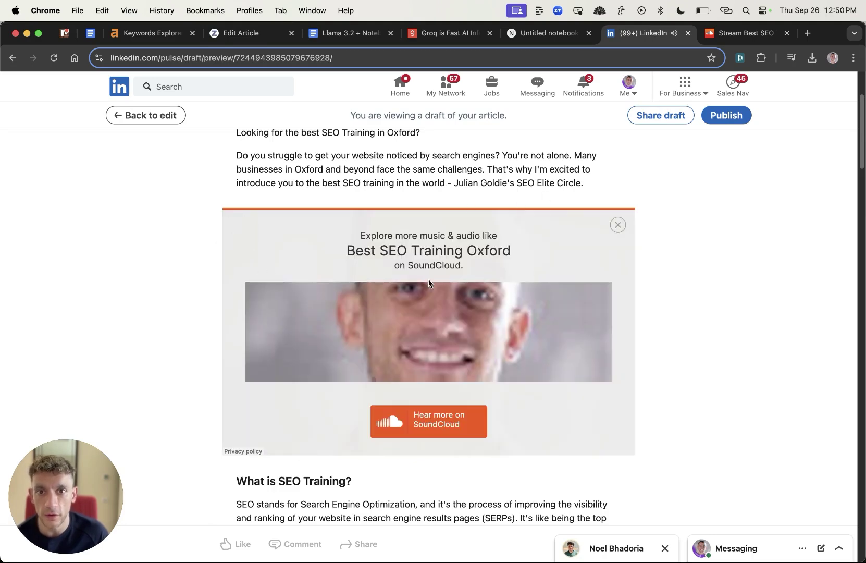
scroll(521, 390, "up", 3)
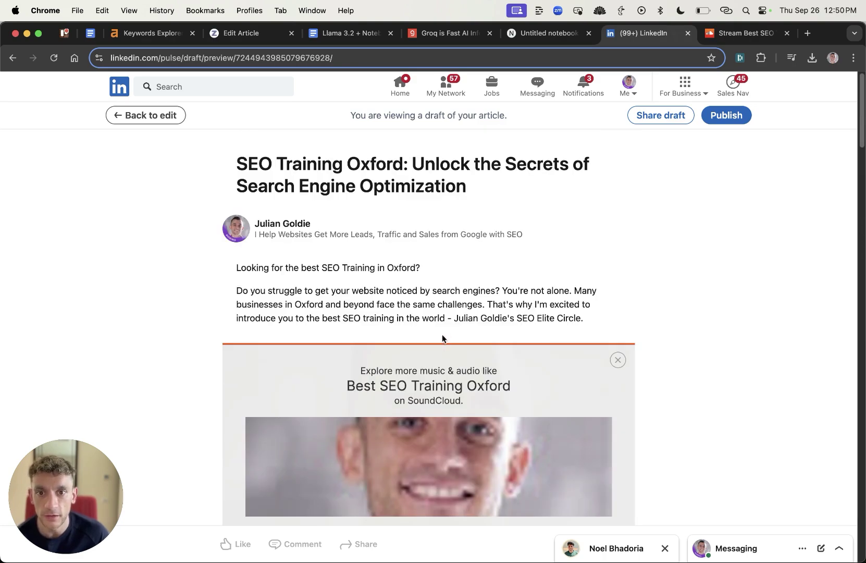
scroll(443, 338, "down", 15)
scroll(528, 149, "up", 15)
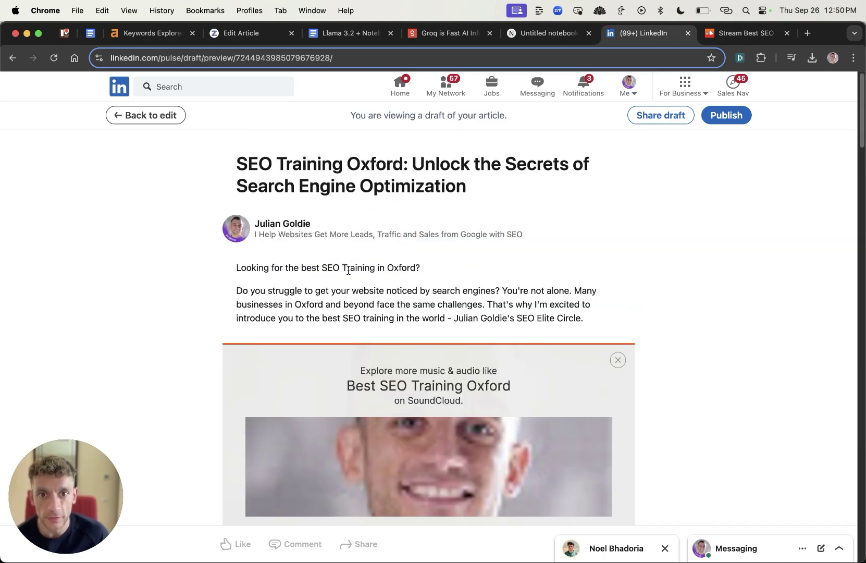
scroll(406, 365, "down", 3)
scroll(444, 382, "down", 15)
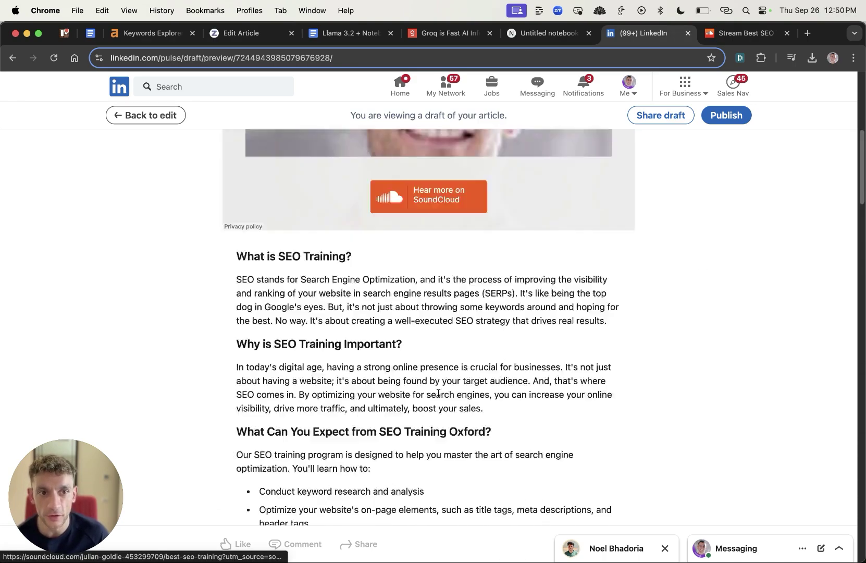
scroll(400, 245, "up", 20)
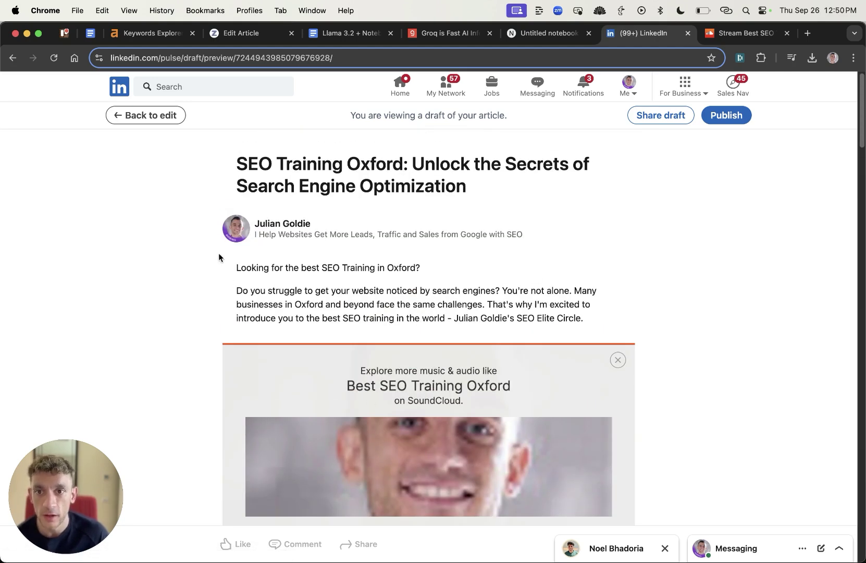
Step: Select the article's two opening paragraphs, then bring up the Llama 3.2 + Notebook LM notes
left_click_drag(224, 263, 606, 338)
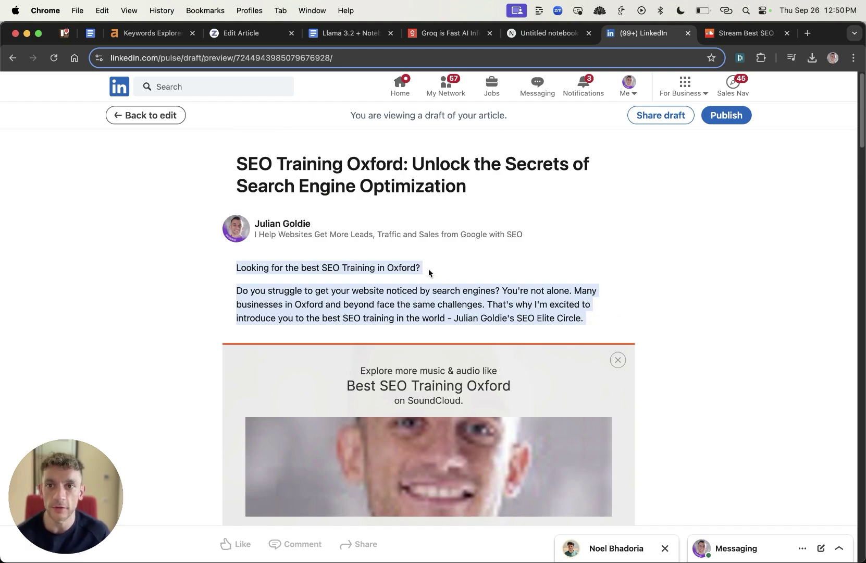
scroll(435, 315, "down", 3)
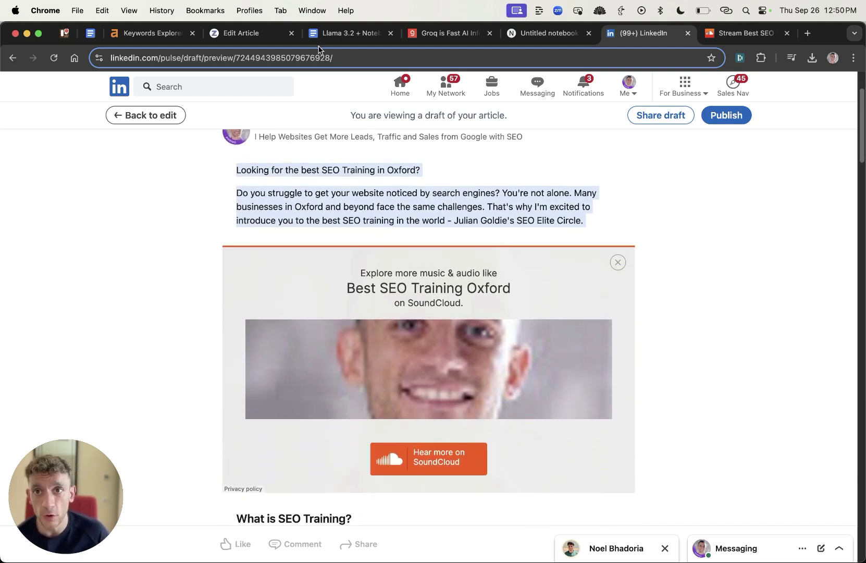
left_click(327, 36)
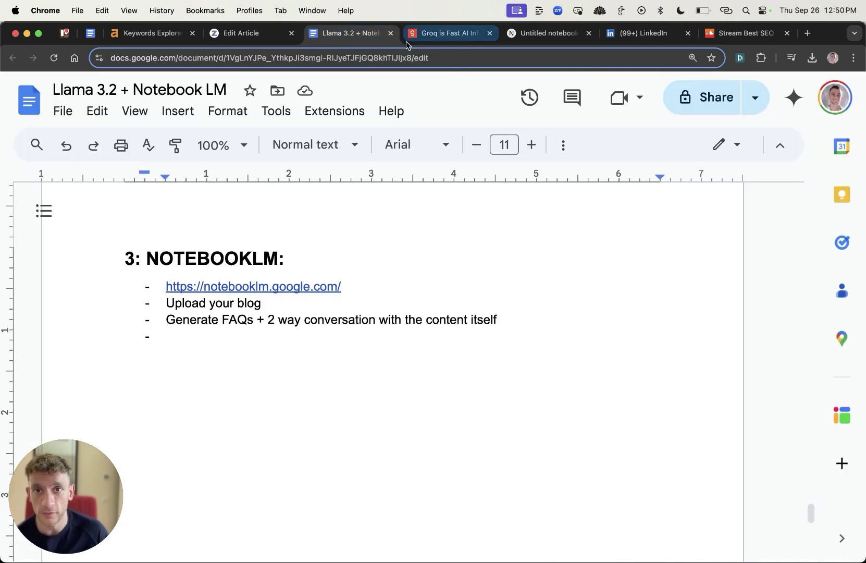
Step: Check the Groq chat and SoundCloud track, then return to the documents
left_click(431, 34)
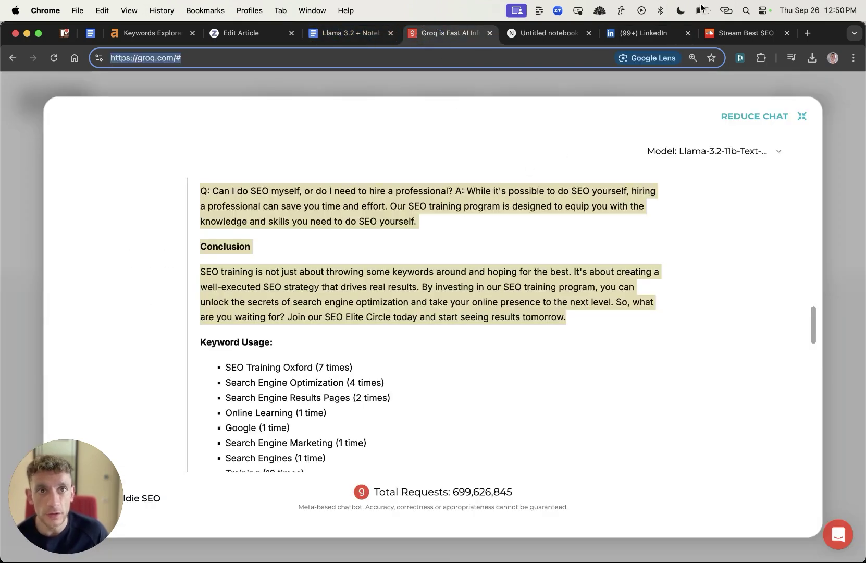
left_click(741, 33)
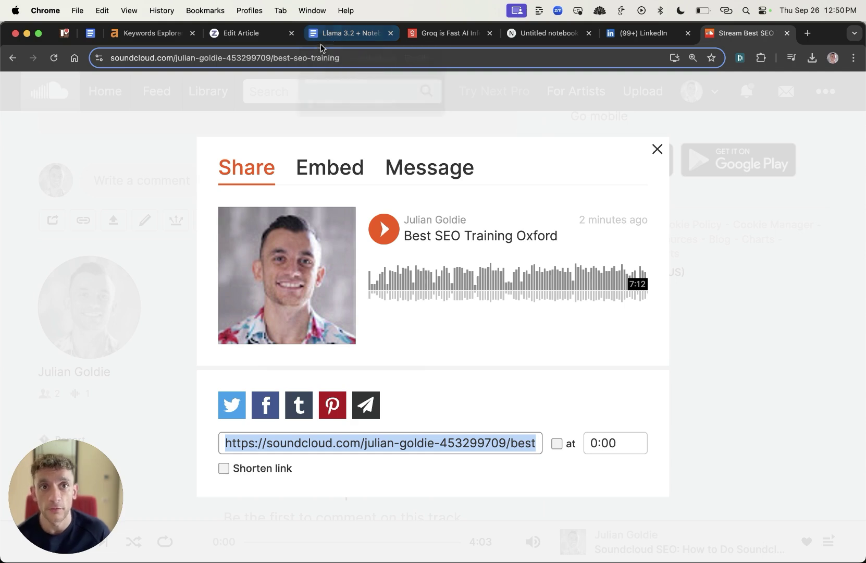
left_click(333, 33)
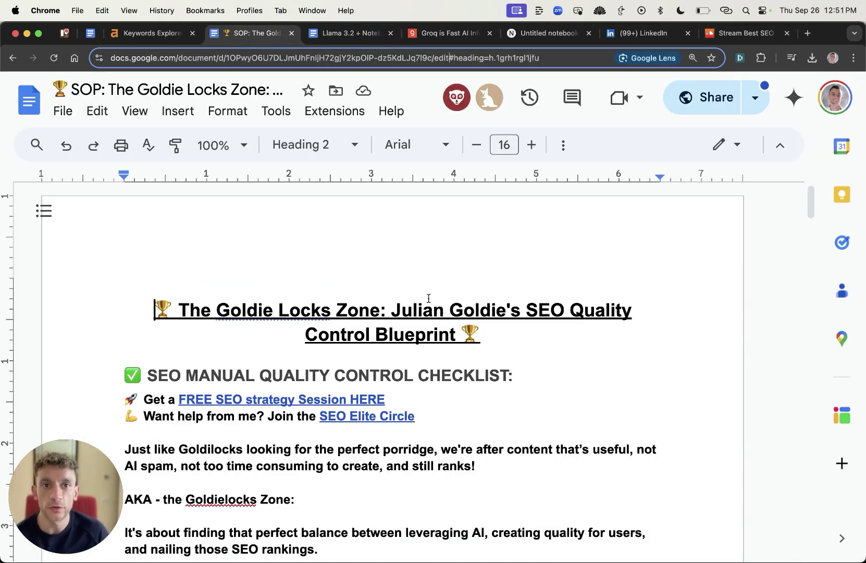
scroll(443, 328, "down", 1)
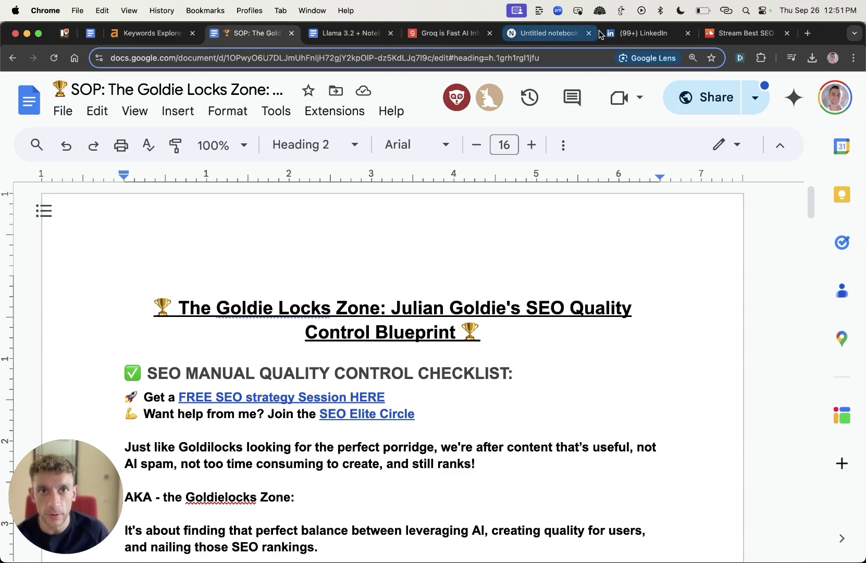
Step: Review the LinkedIn draft preview and clear its text selection
left_click(637, 32)
scroll(423, 401, "up", 3)
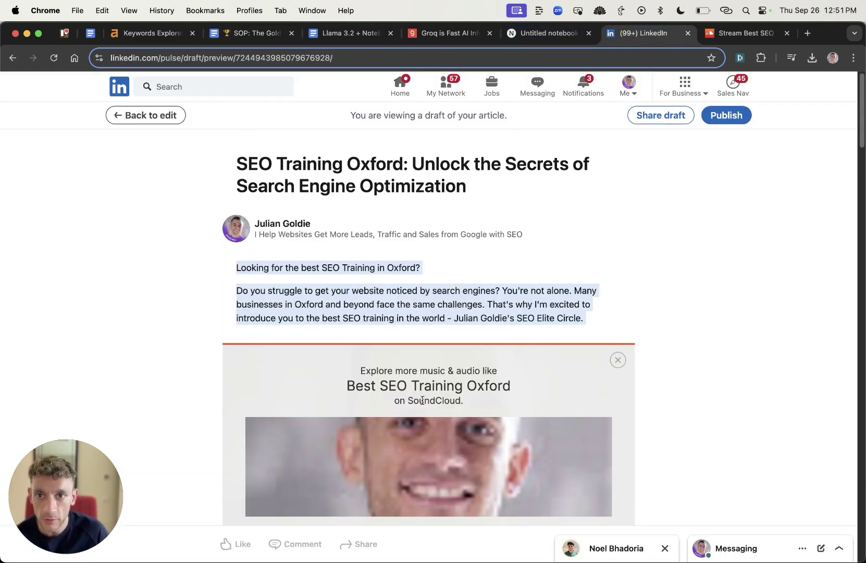
left_click(434, 320)
scroll(482, 329, "down", 10)
scroll(469, 292, "up", 10)
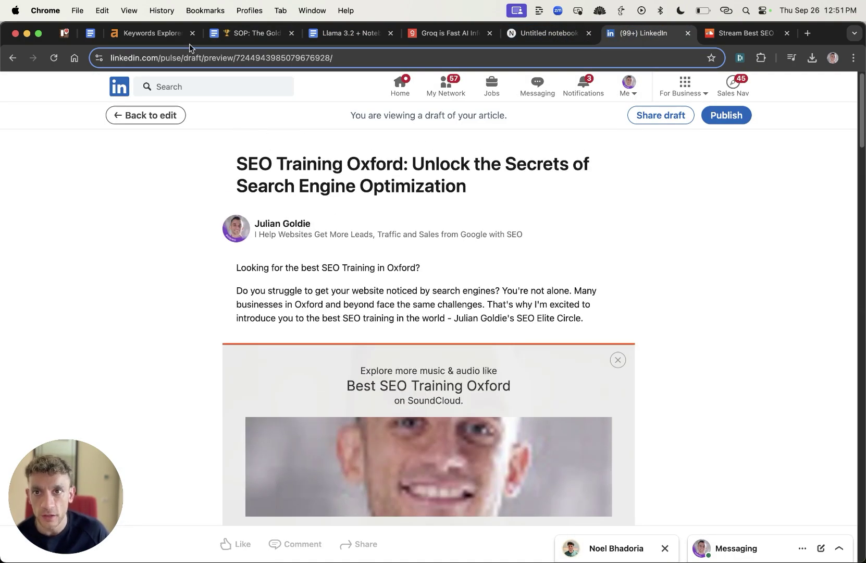
Step: Scroll through the SOP's SEO Manual Quality Control Checklist, then return to the Llama 3.2 notes
left_click(219, 37)
scroll(504, 499, "down", 5)
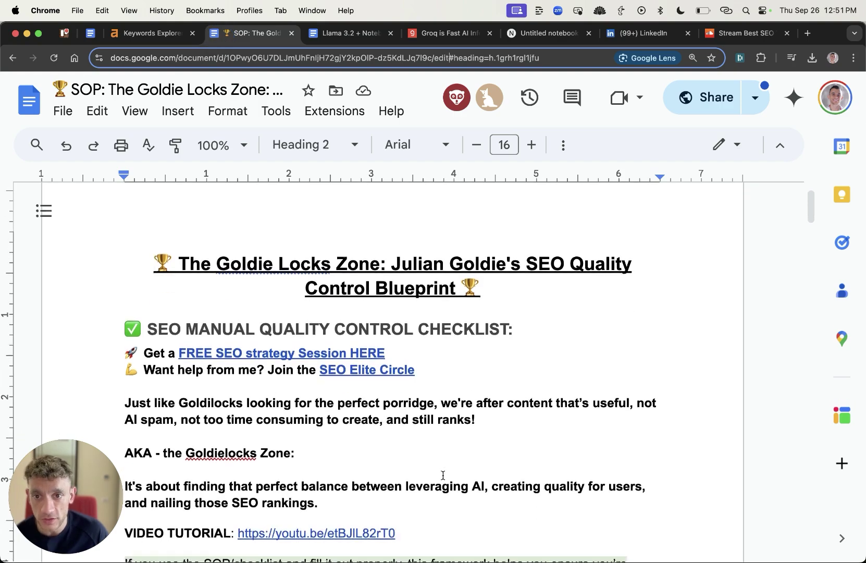
scroll(308, 389, "down", 6)
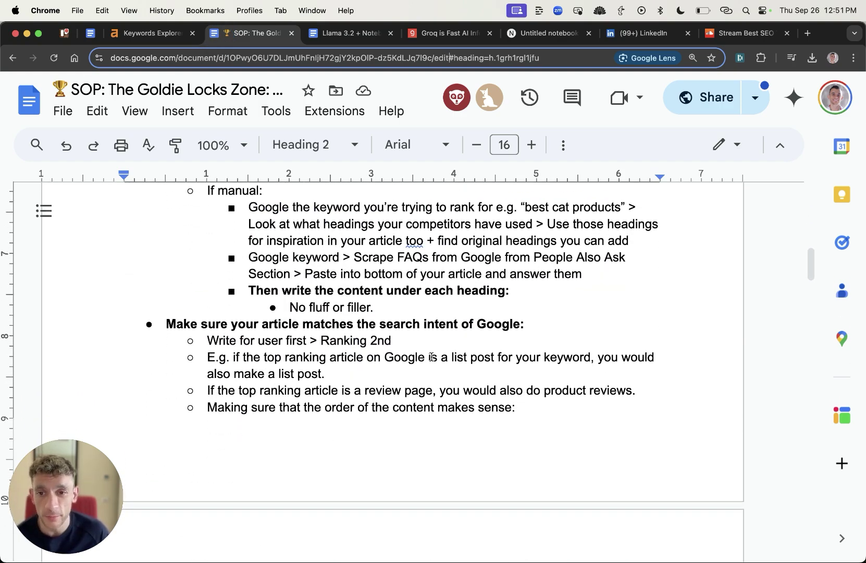
scroll(391, 395, "down", 4)
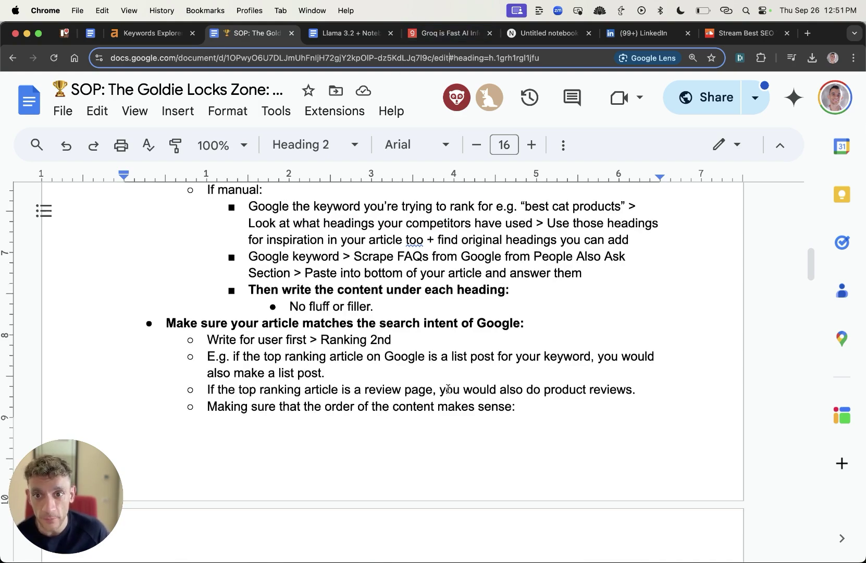
scroll(391, 395, "down", 12)
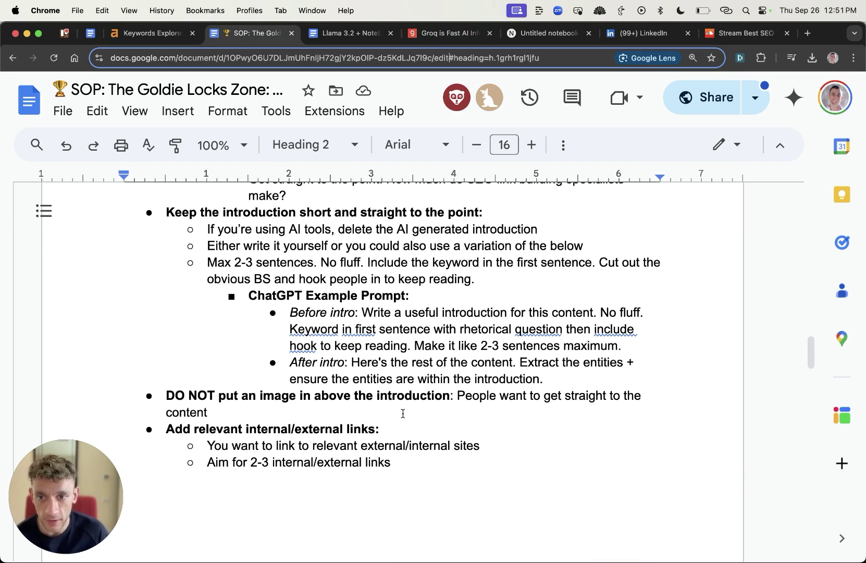
scroll(403, 413, "up", 10)
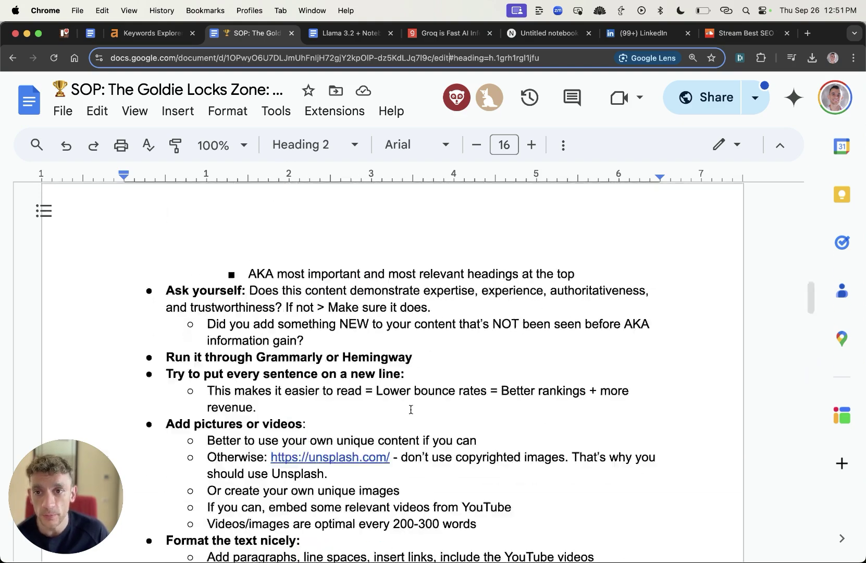
scroll(410, 410, "up", 15)
left_click(580, 377)
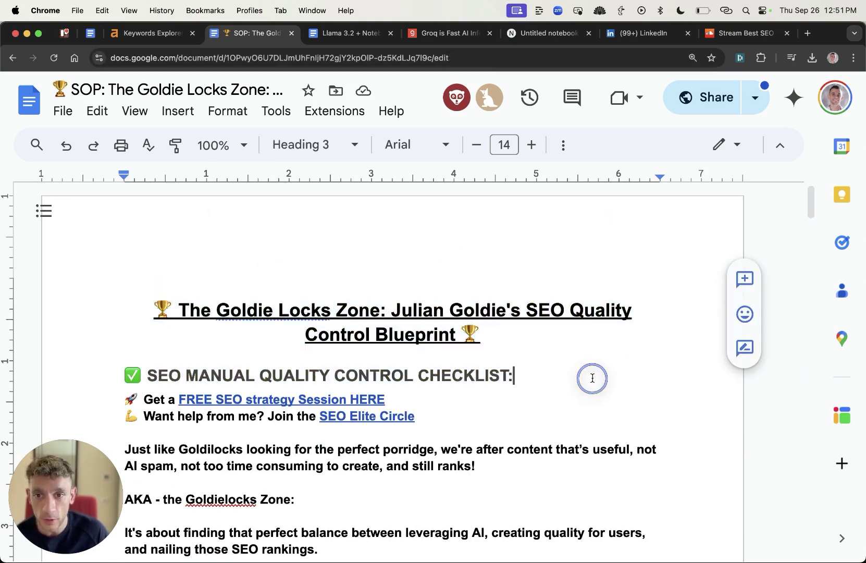
scroll(474, 470, "down", 20)
scroll(474, 470, "up", 20)
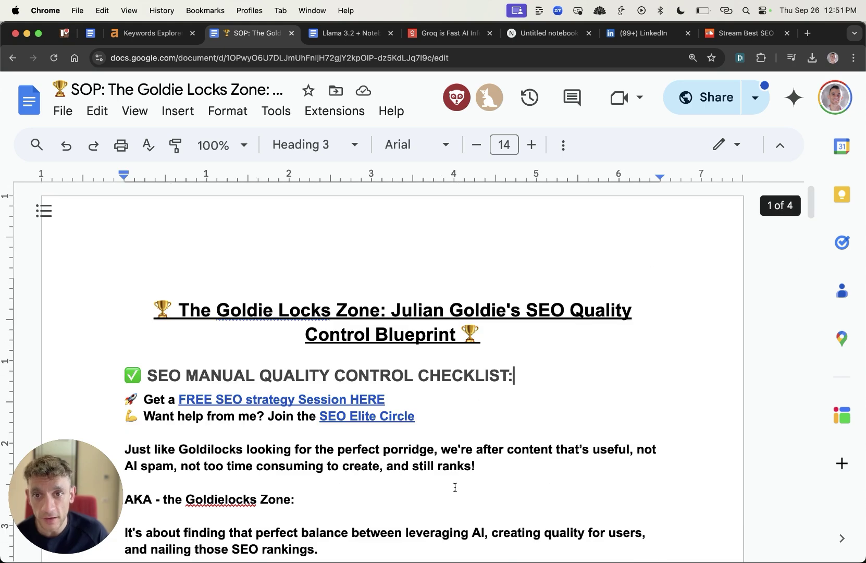
key("ctrl+Tab")
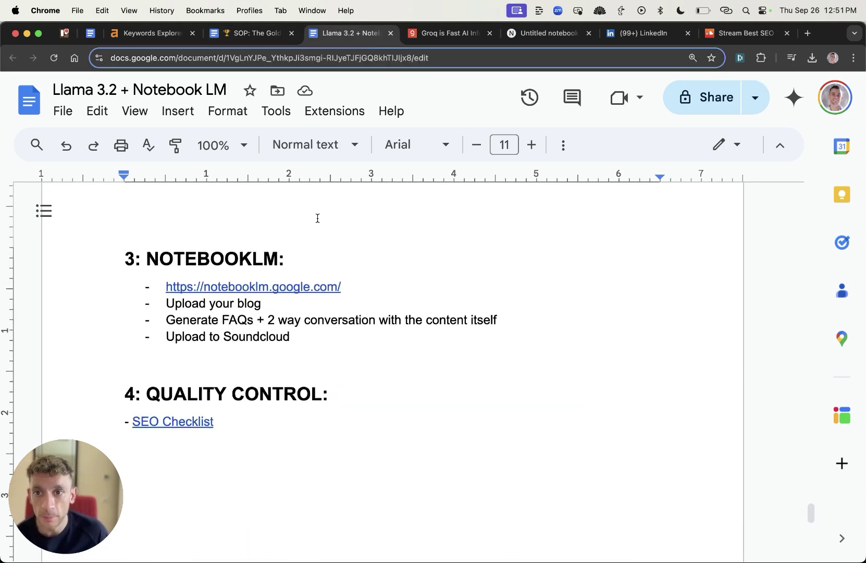
scroll(317, 217, "up", 15)
scroll(297, 250, "down", 5)
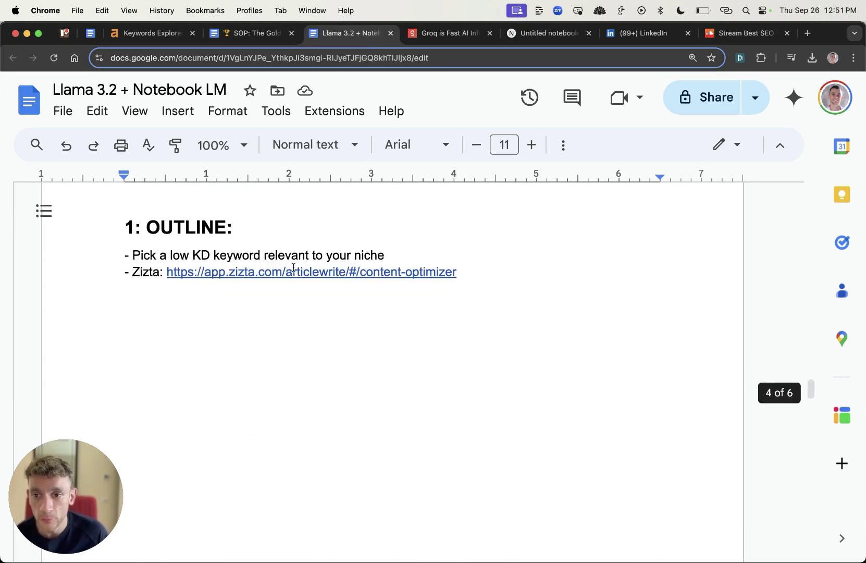
left_click_drag(120, 230, 486, 378)
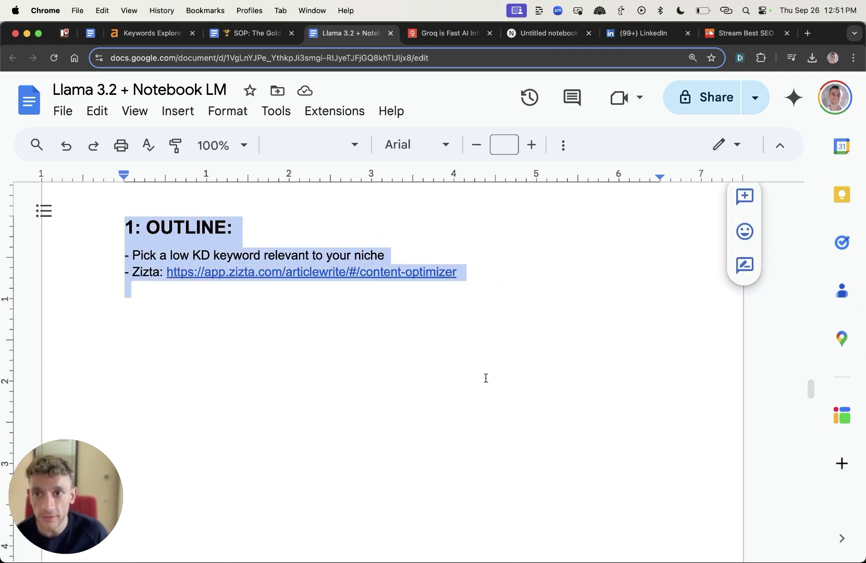
left_click(186, 254)
left_click_drag(126, 254, 183, 250)
left_click_drag(437, 242, 461, 264)
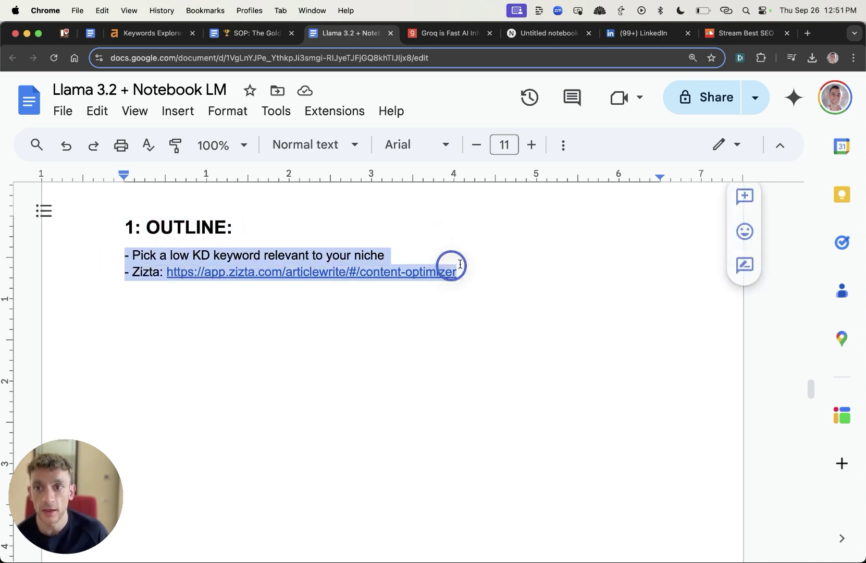
scroll(517, 323, "down", 10)
scroll(197, 335, "down", 2)
left_click_drag(78, 257, 516, 529)
scroll(508, 501, "down", 3)
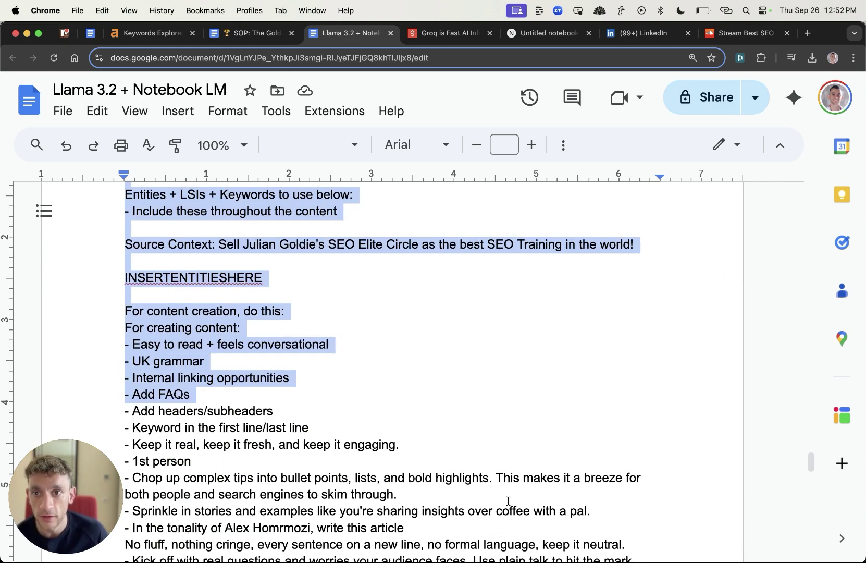
scroll(462, 397, "up", 4)
left_click(216, 294)
left_click(134, 438)
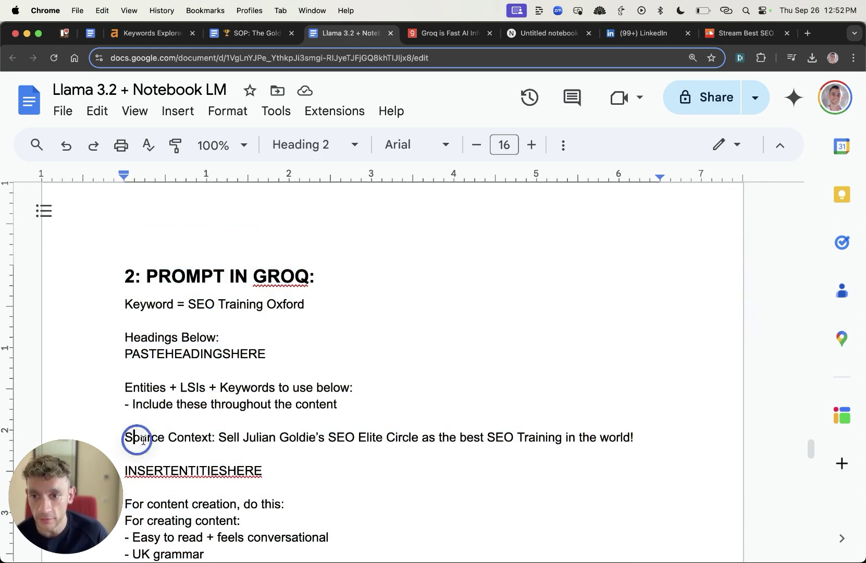
scroll(673, 438, "down", 10)
scroll(673, 441, "down", 5)
scroll(626, 441, "up", 5)
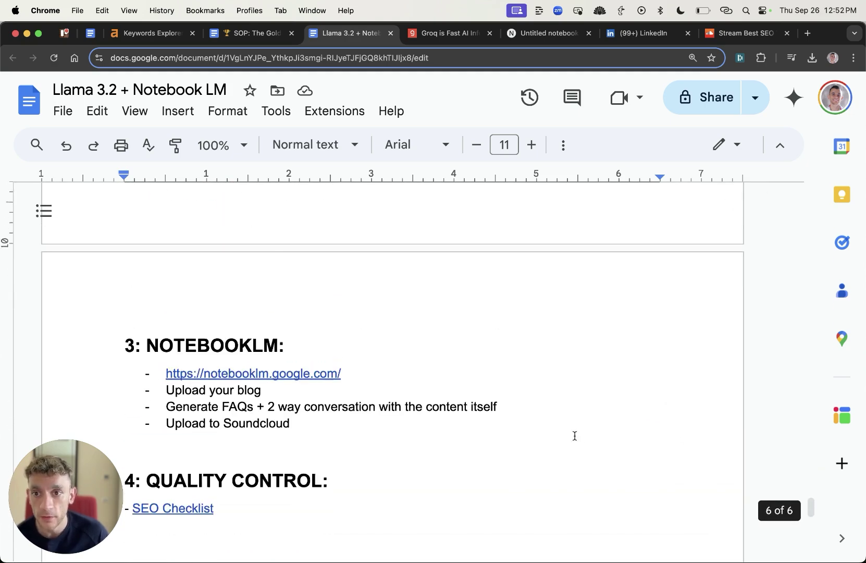
left_click_drag(98, 368, 391, 443)
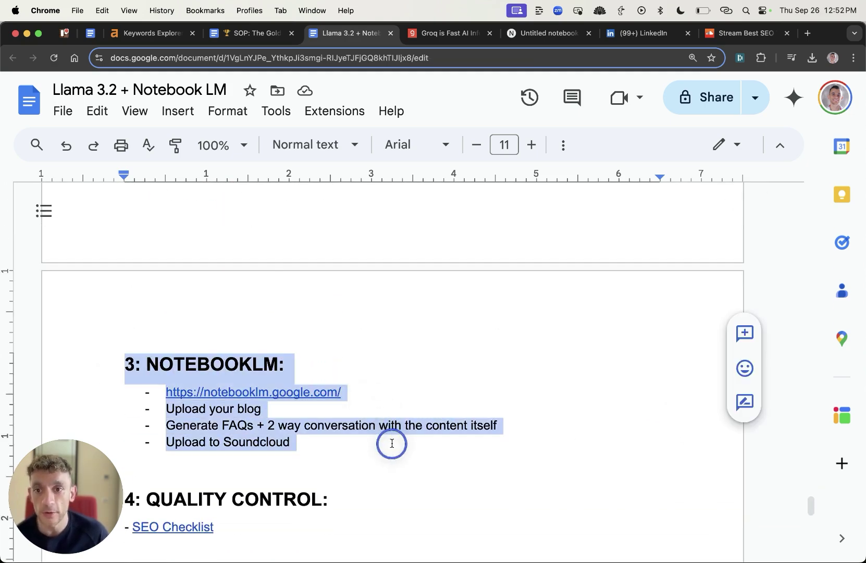
left_click(646, 32)
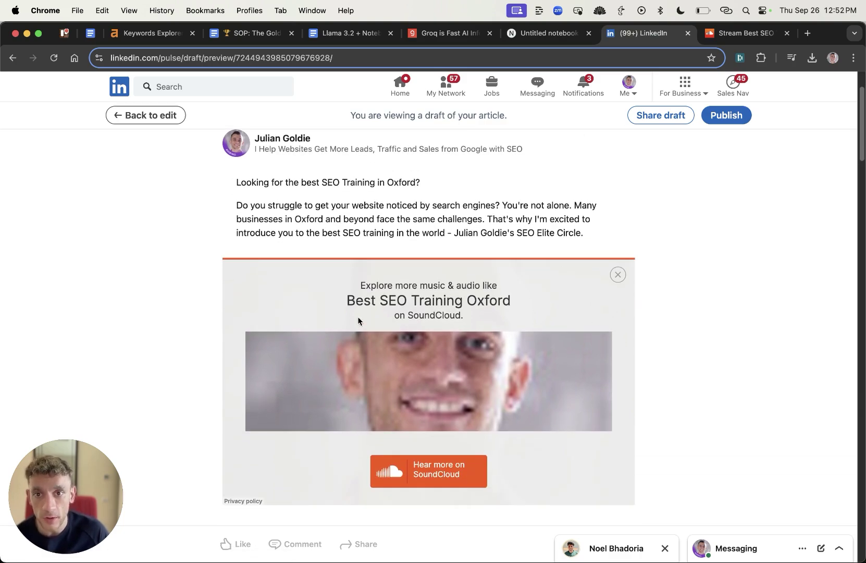
scroll(358, 316, "down", 20)
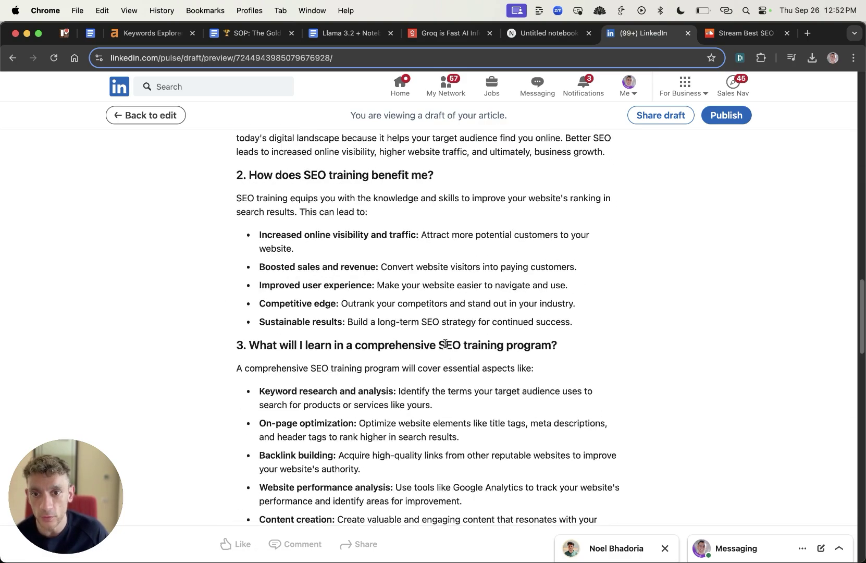
scroll(446, 344, "up", 20)
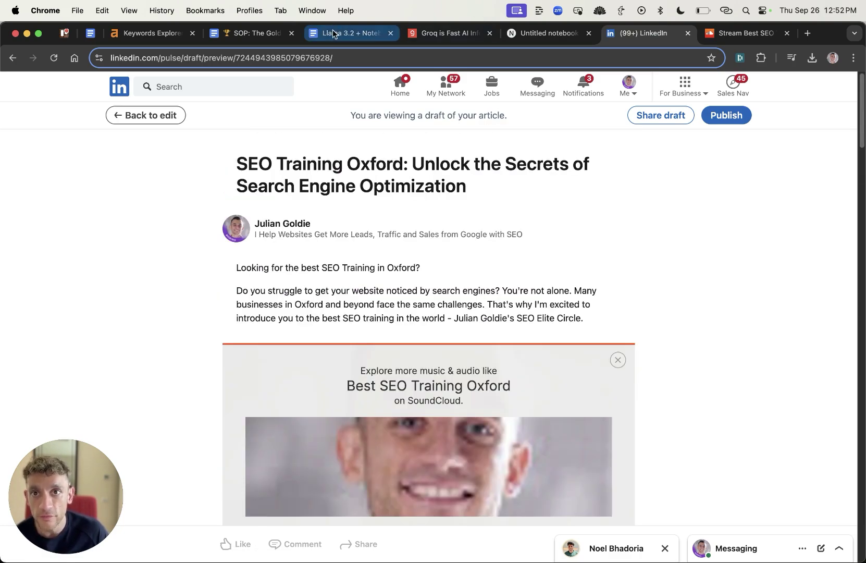
left_click(333, 33)
scroll(116, 265, "down", 3)
left_click_drag(116, 265, 360, 348)
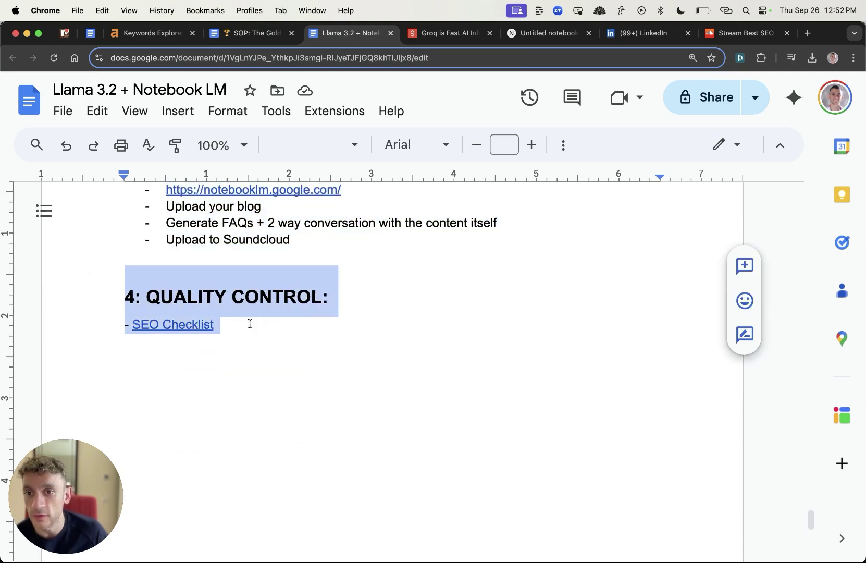
left_click_drag(96, 296, 248, 342)
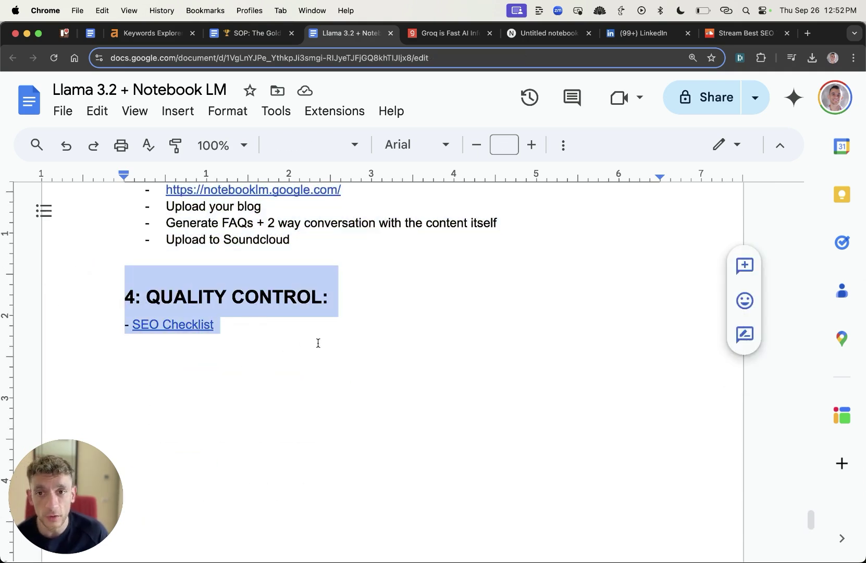
scroll(317, 348, "up", 2)
scroll(330, 350, "down", 6)
scroll(70, 342, "down", 3)
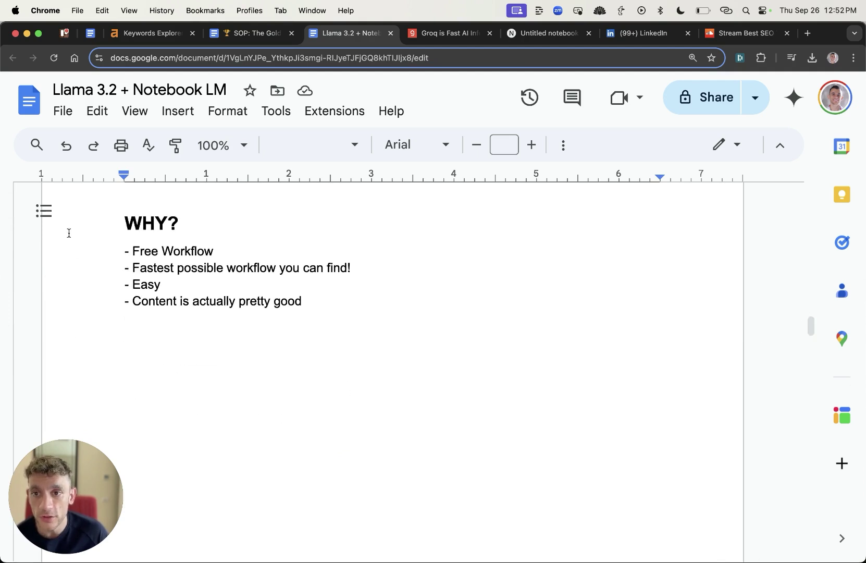
left_click_drag(93, 226, 227, 249)
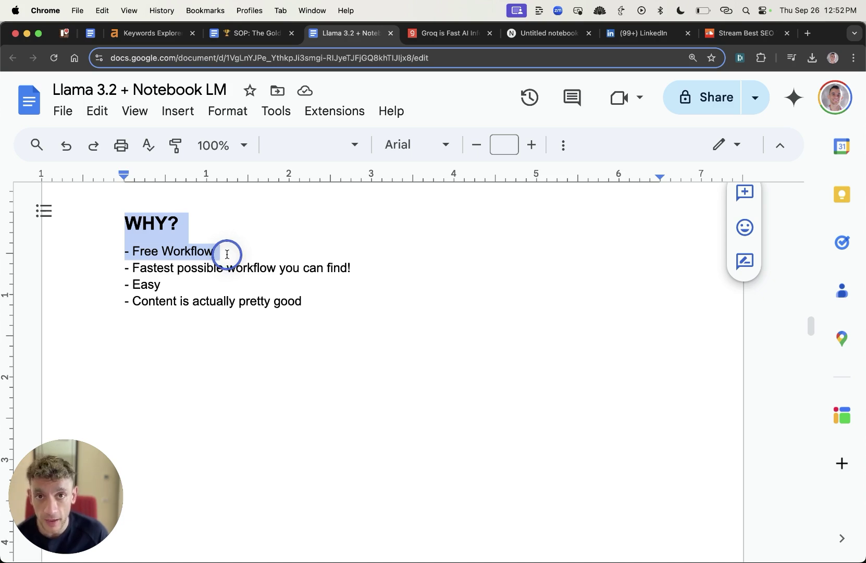
left_click_drag(227, 254, 355, 313)
scroll(355, 318, "down", 2)
scroll(355, 318, "down", 15)
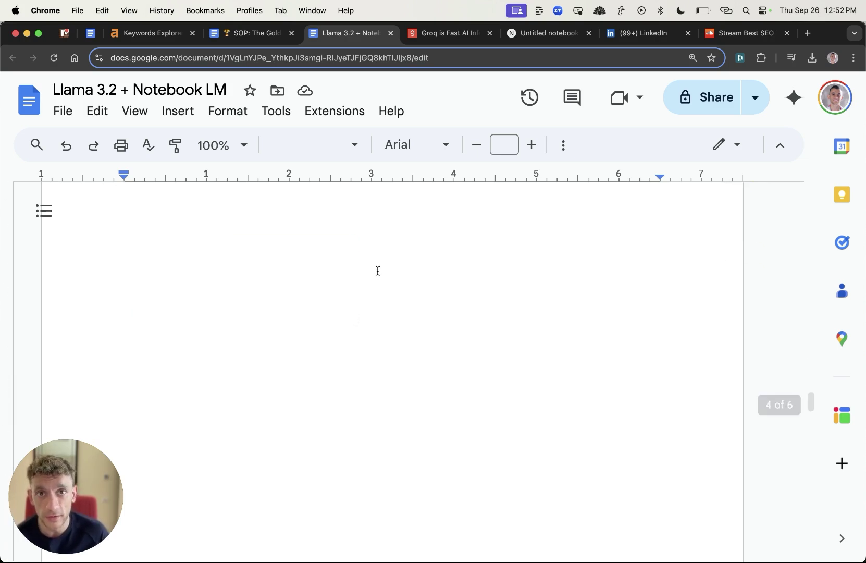
Step: Set the Llama 3.2 + Notebook LM notes to 'Anyone with the link' and copy the link
left_click(545, 33)
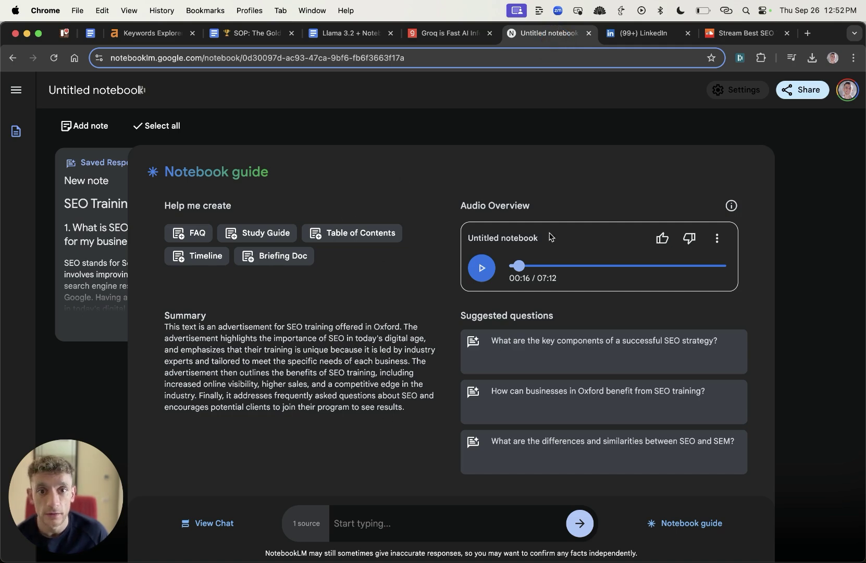
key("ctrl+shift+Tab")
key("ctrl+shift+Tab")
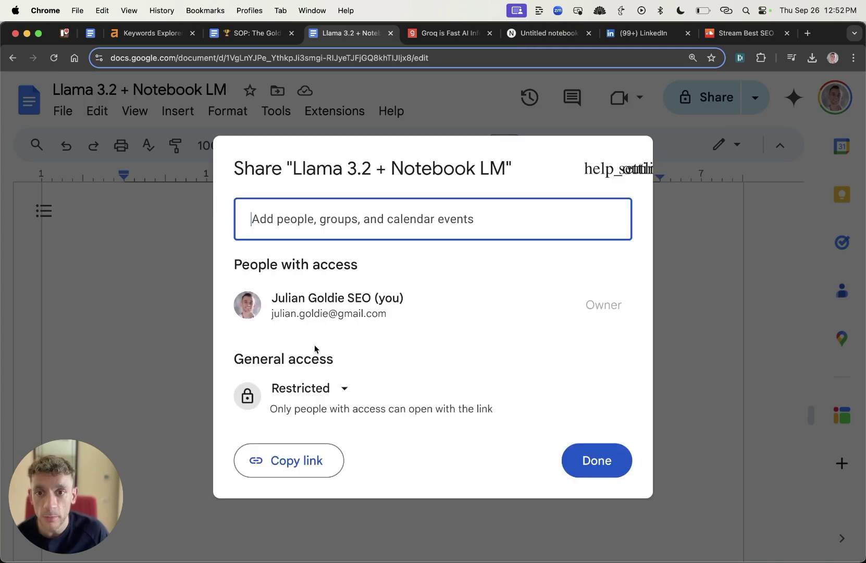
left_click(319, 385)
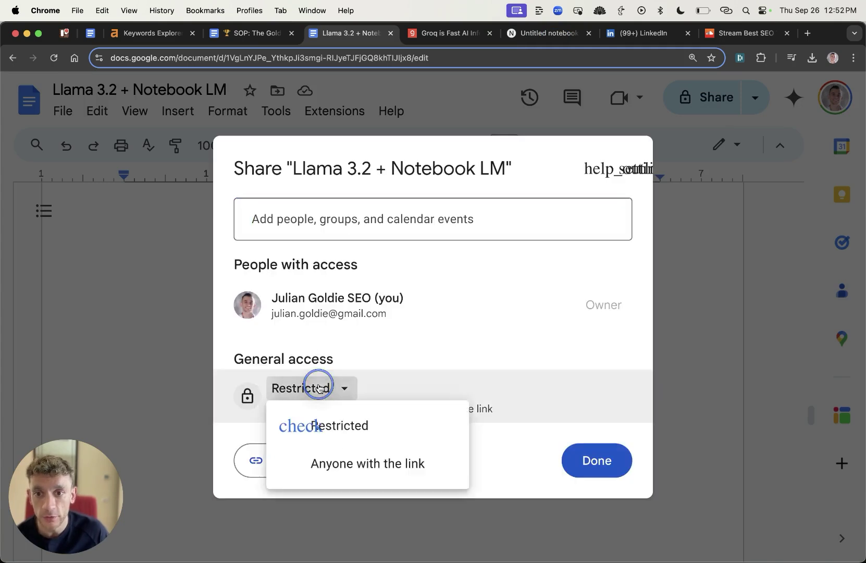
left_click(359, 465)
left_click(288, 466)
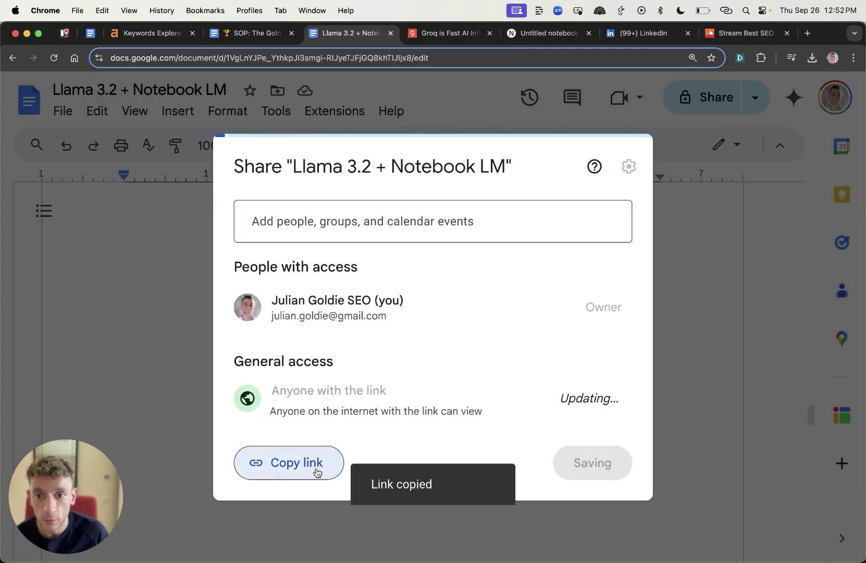
left_click(582, 476)
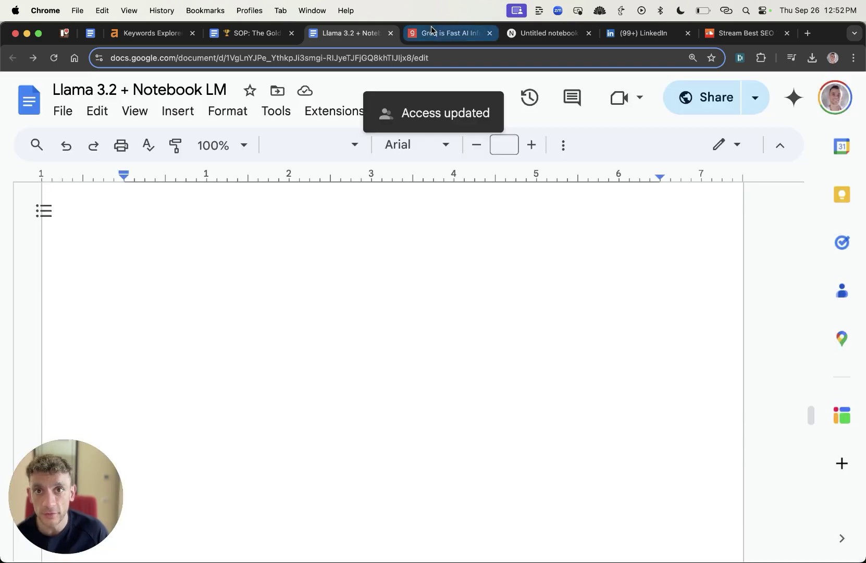
scroll(370, 476, "down", 5)
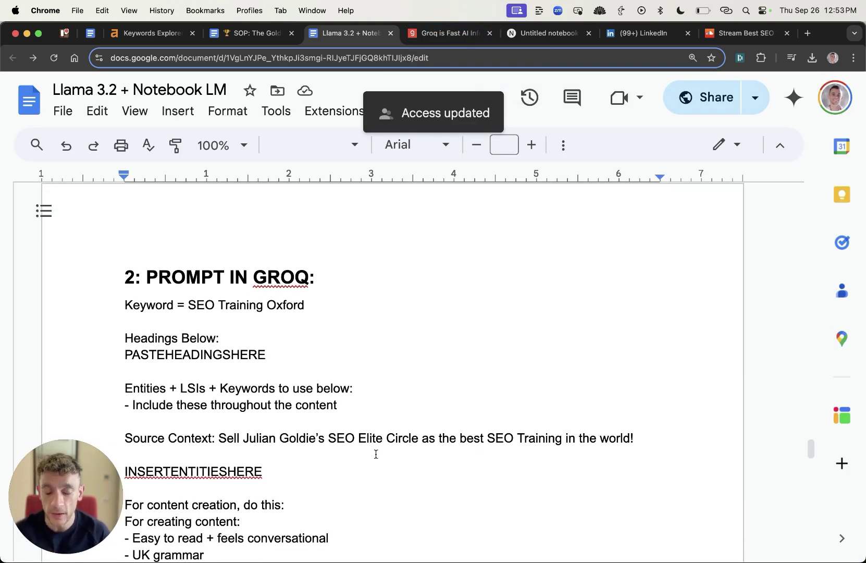
key("ctrl+Tab")
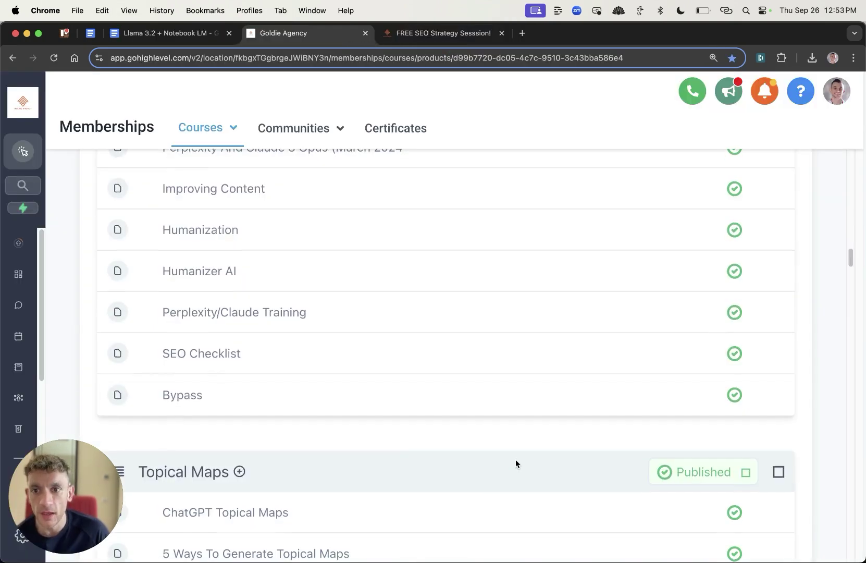
Step: Add a lesson titled 'NotebookLM + Llama 3.2' under SEO Systems and save its post details
scroll(515, 460, "down", 20)
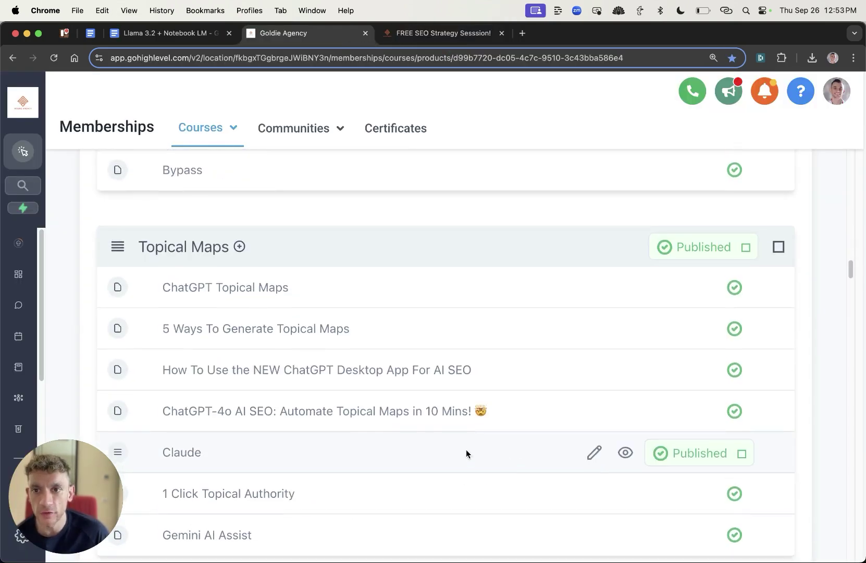
scroll(365, 360, "up", 10)
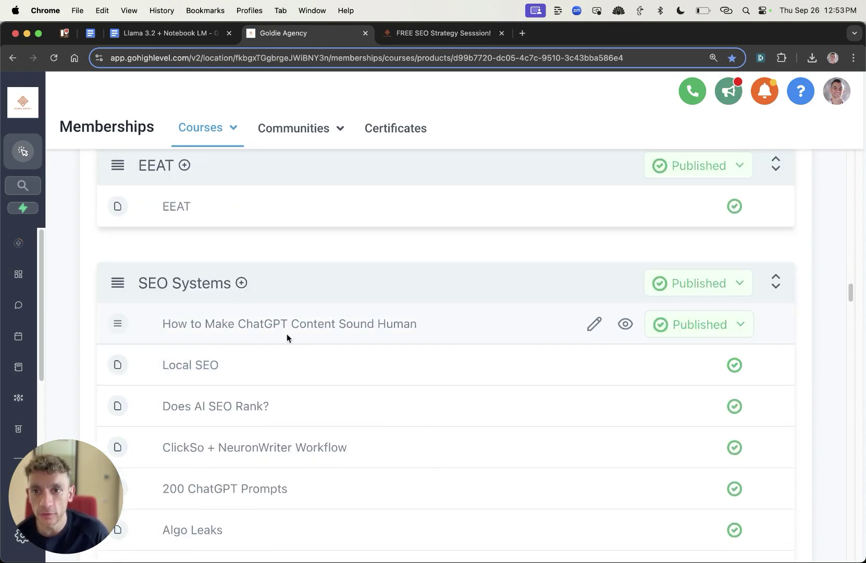
left_click(241, 283)
left_click(240, 315)
key("super+v")
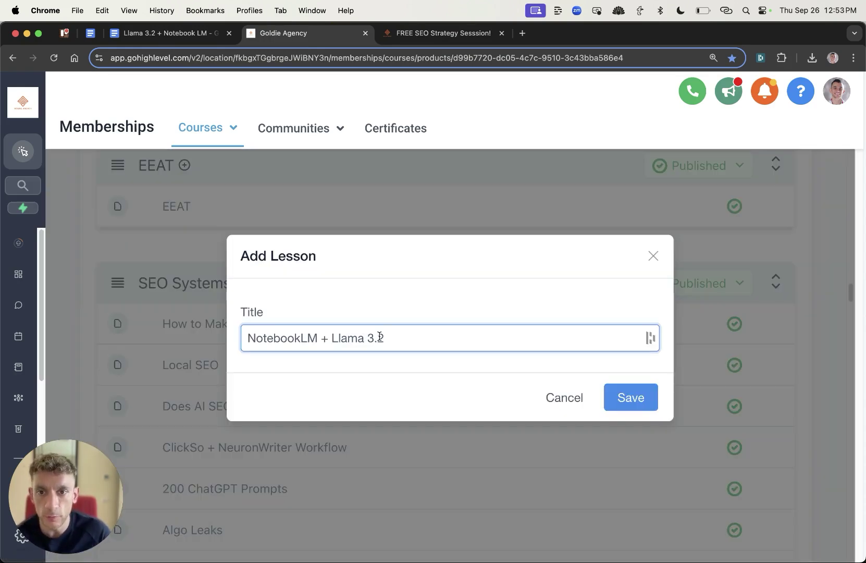
left_click(653, 400)
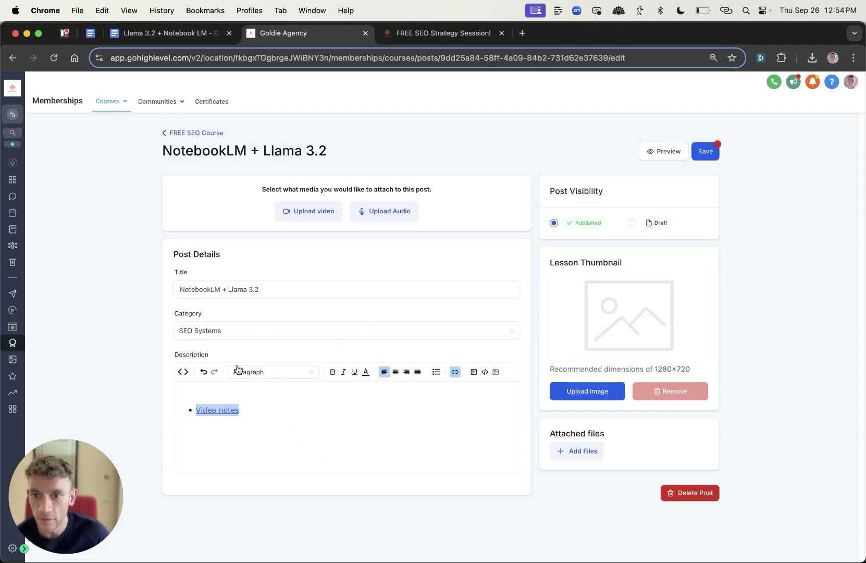
left_click(707, 152)
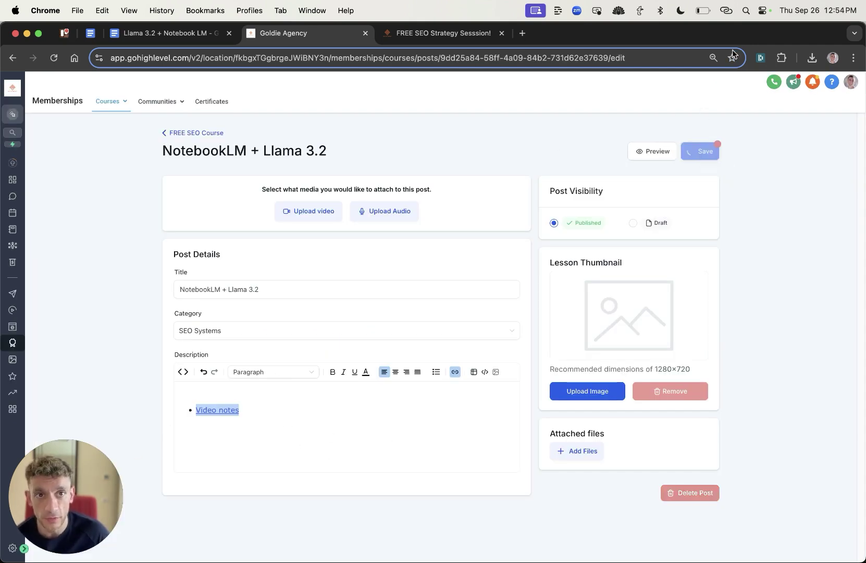
left_click(417, 33)
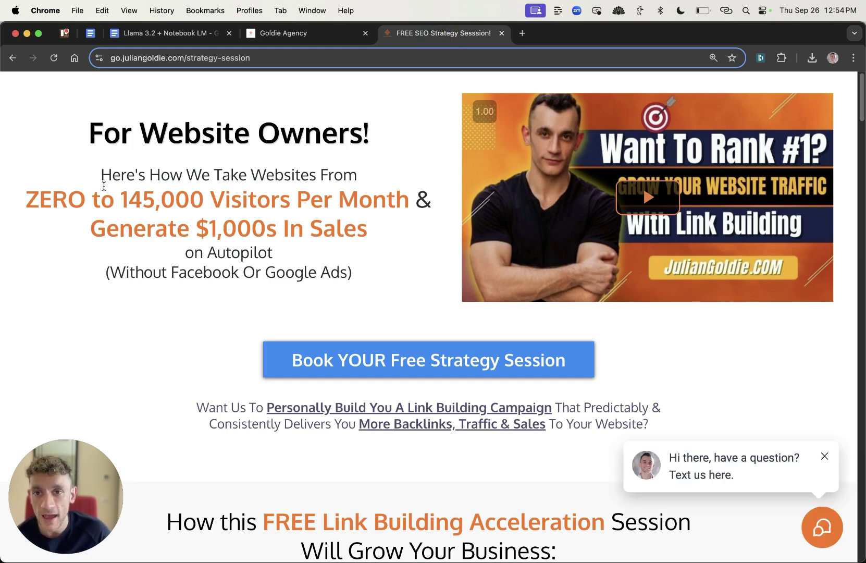
Step: Highlight the landing page headline about 145,000 visitors, then clear it
left_click_drag(97, 170, 426, 218)
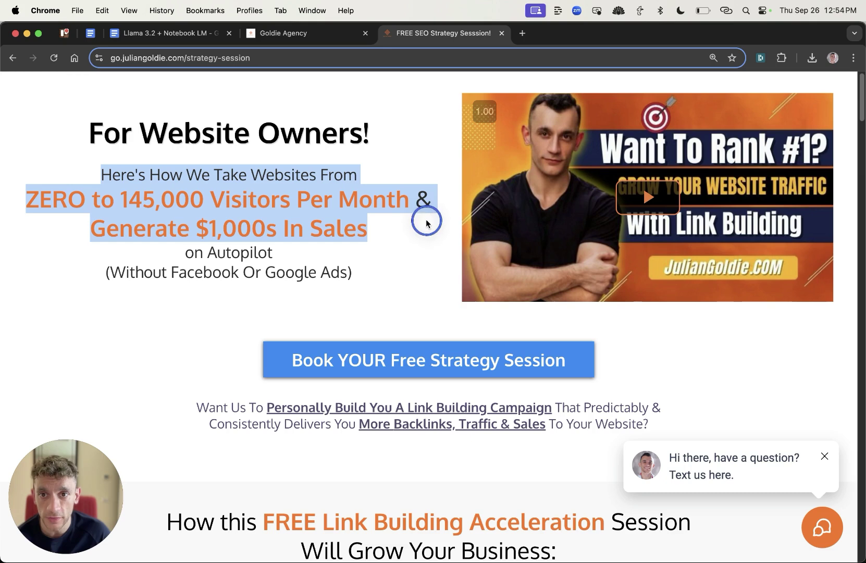
left_click(338, 216)
scroll(407, 286, "down", 10)
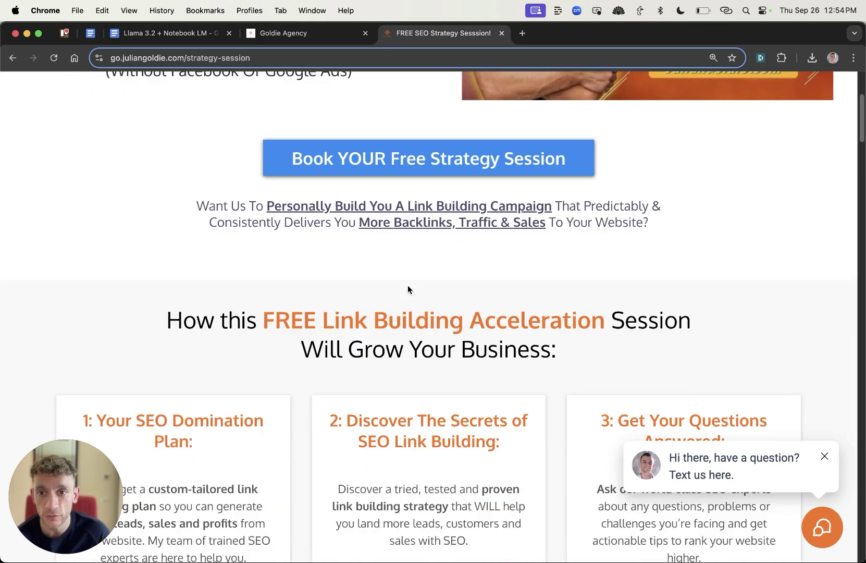
scroll(160, 242, "up", 3)
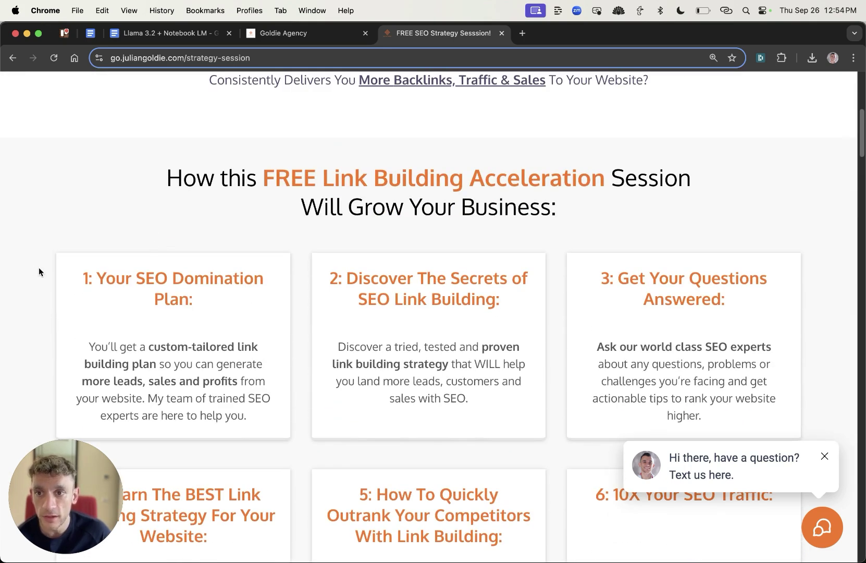
Step: Highlight the first two card headings and scroll through the strategy-session pitch
left_click_drag(38, 271, 223, 325)
left_click(223, 325)
left_click_drag(289, 266, 426, 298)
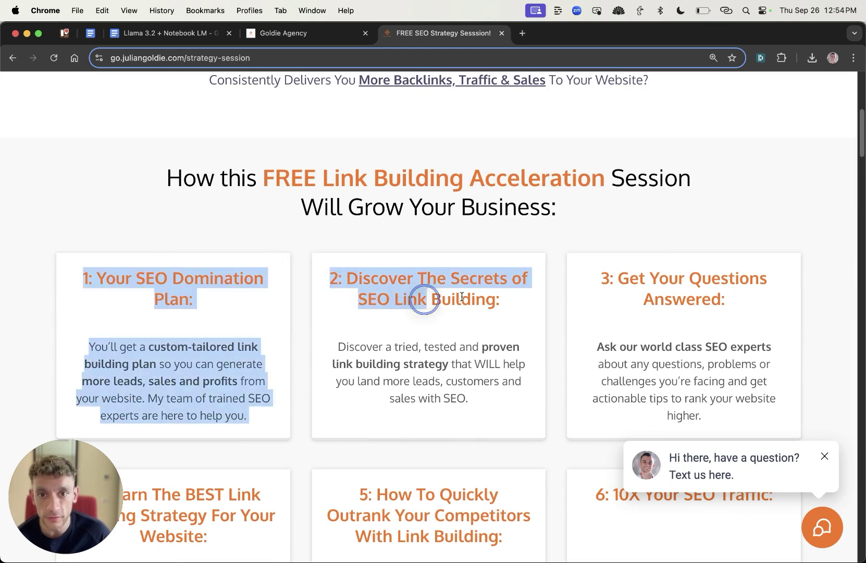
left_click(425, 298)
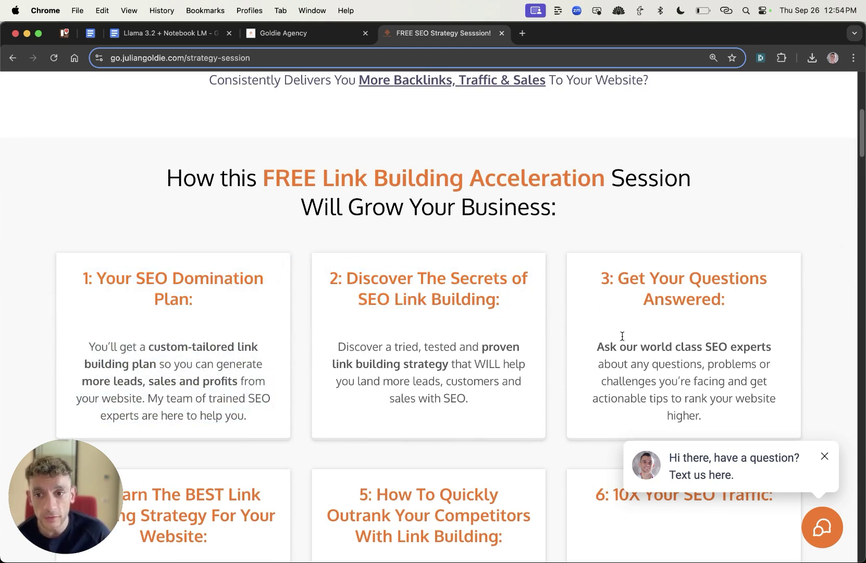
scroll(622, 336, "down", 5)
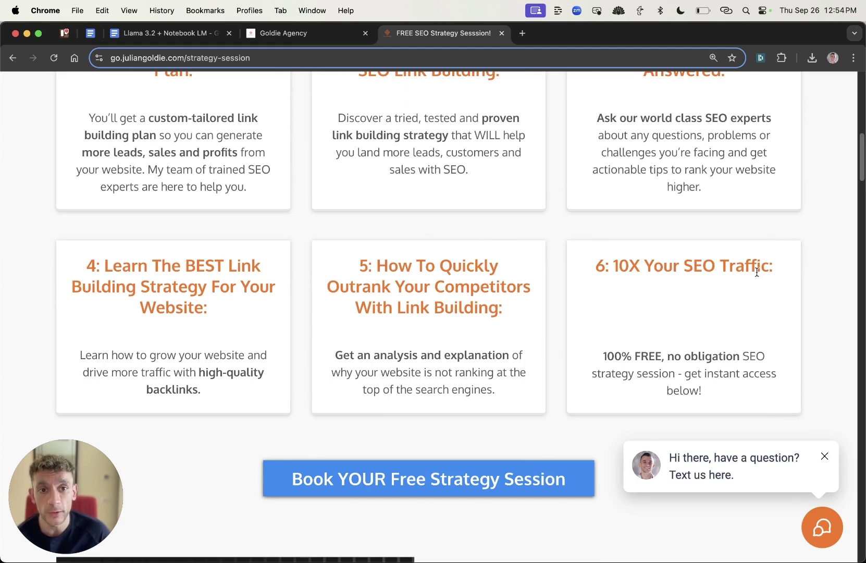
scroll(557, 302, "up", 5)
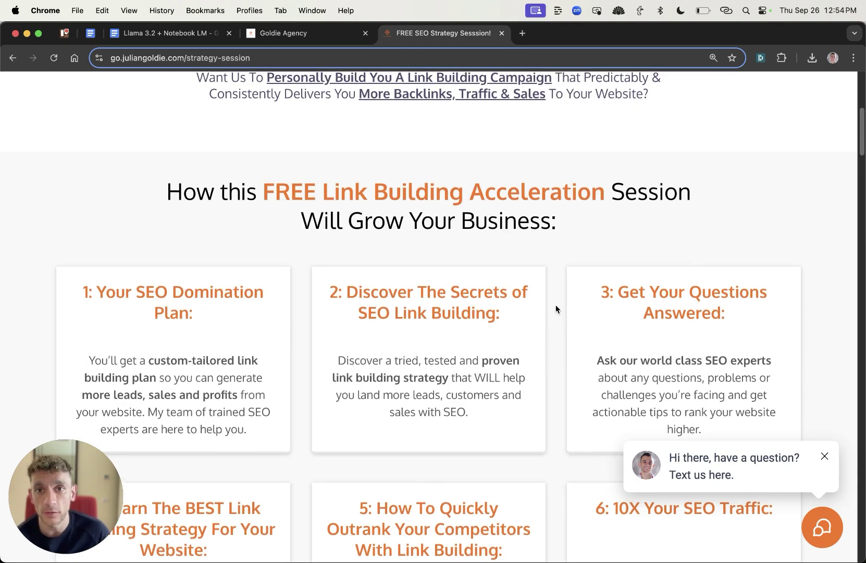
scroll(555, 305, "up", 7)
left_click(342, 223)
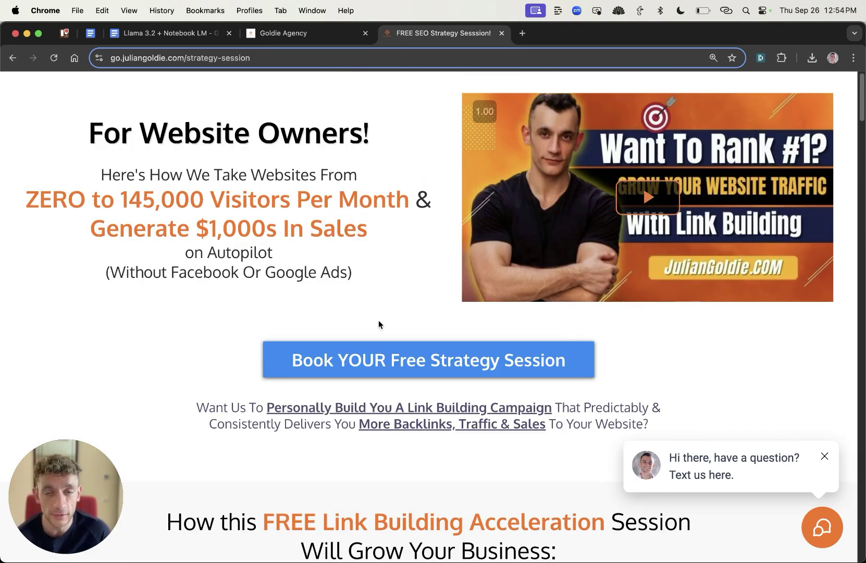